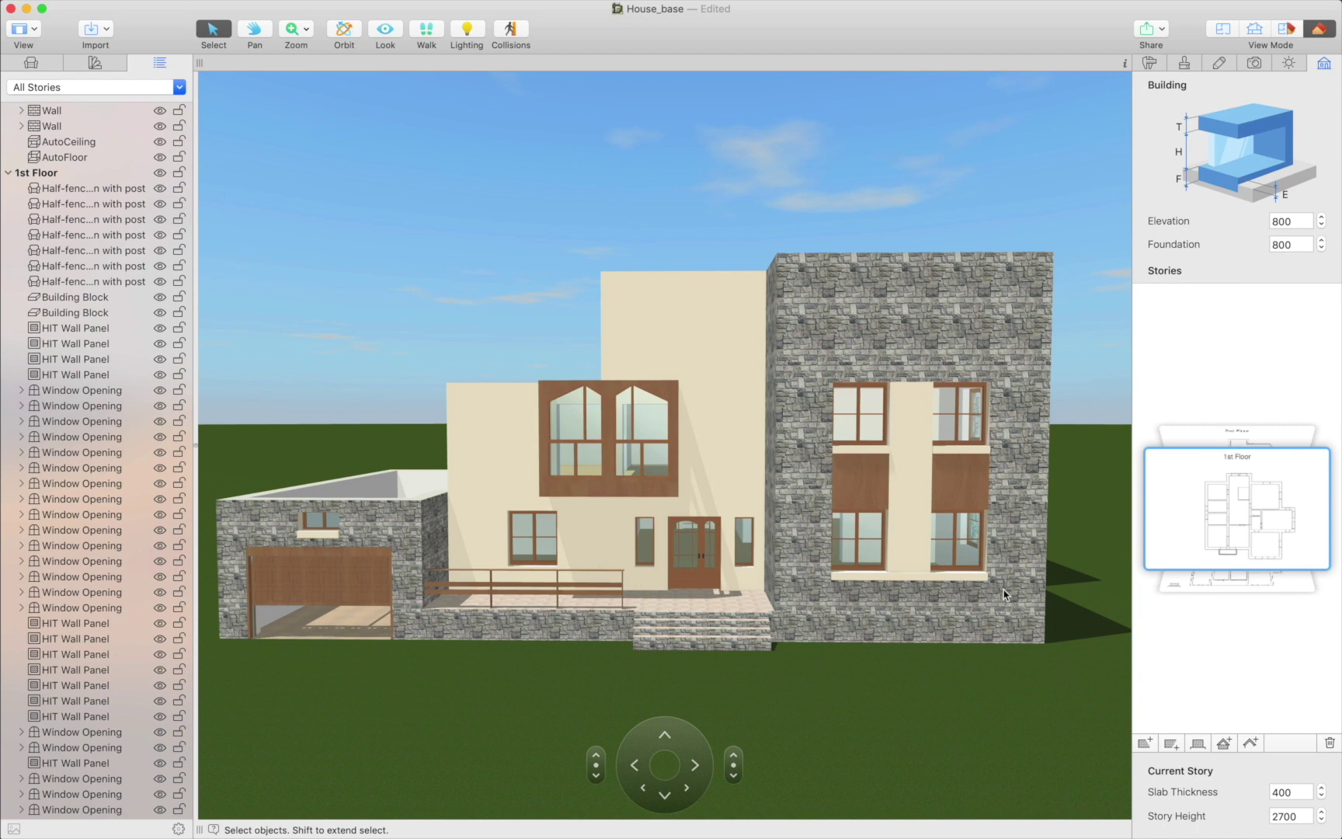
# On the 2nd Floor plan, convert all of the story's outer walls from story walls to the Loft Wall type.
pyautogui.click(1196, 436)
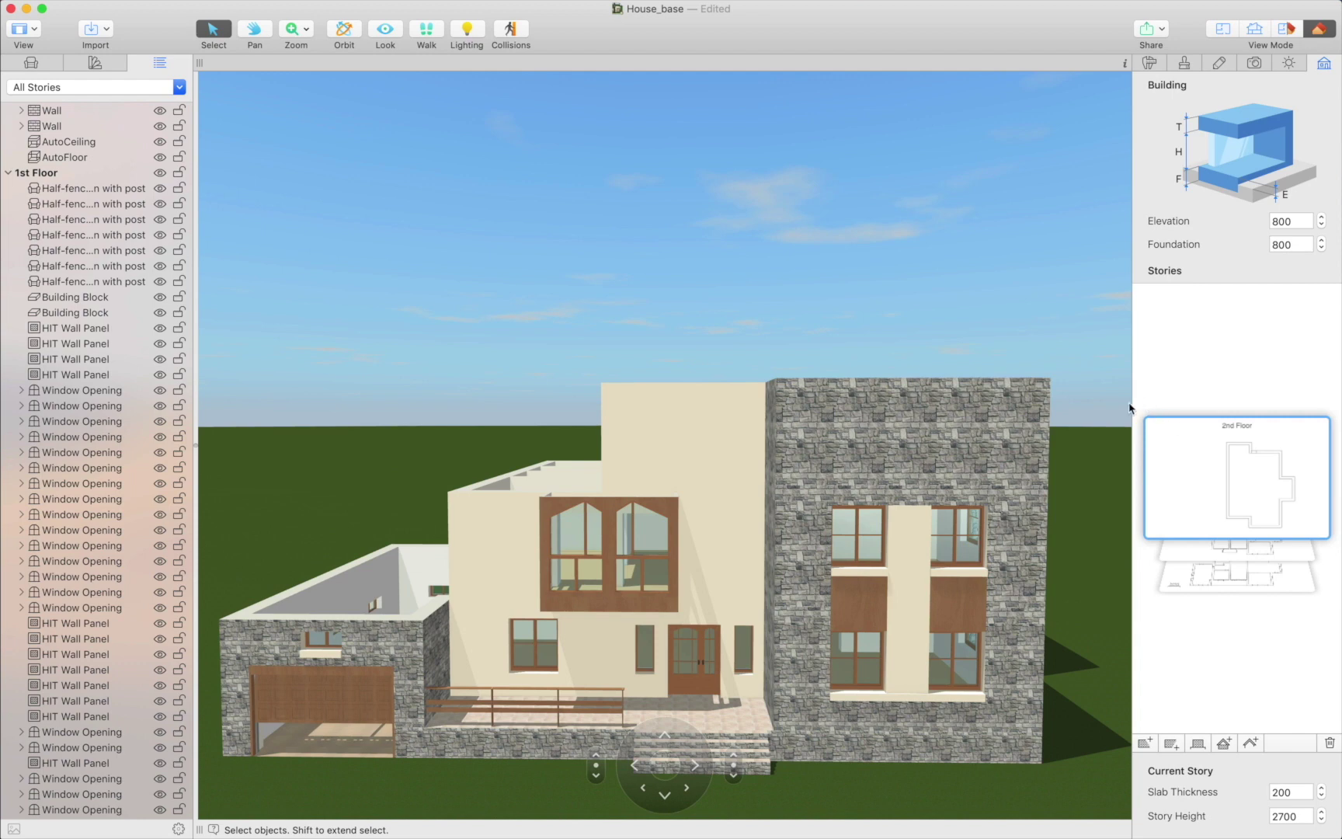
pyautogui.click(1222, 30)
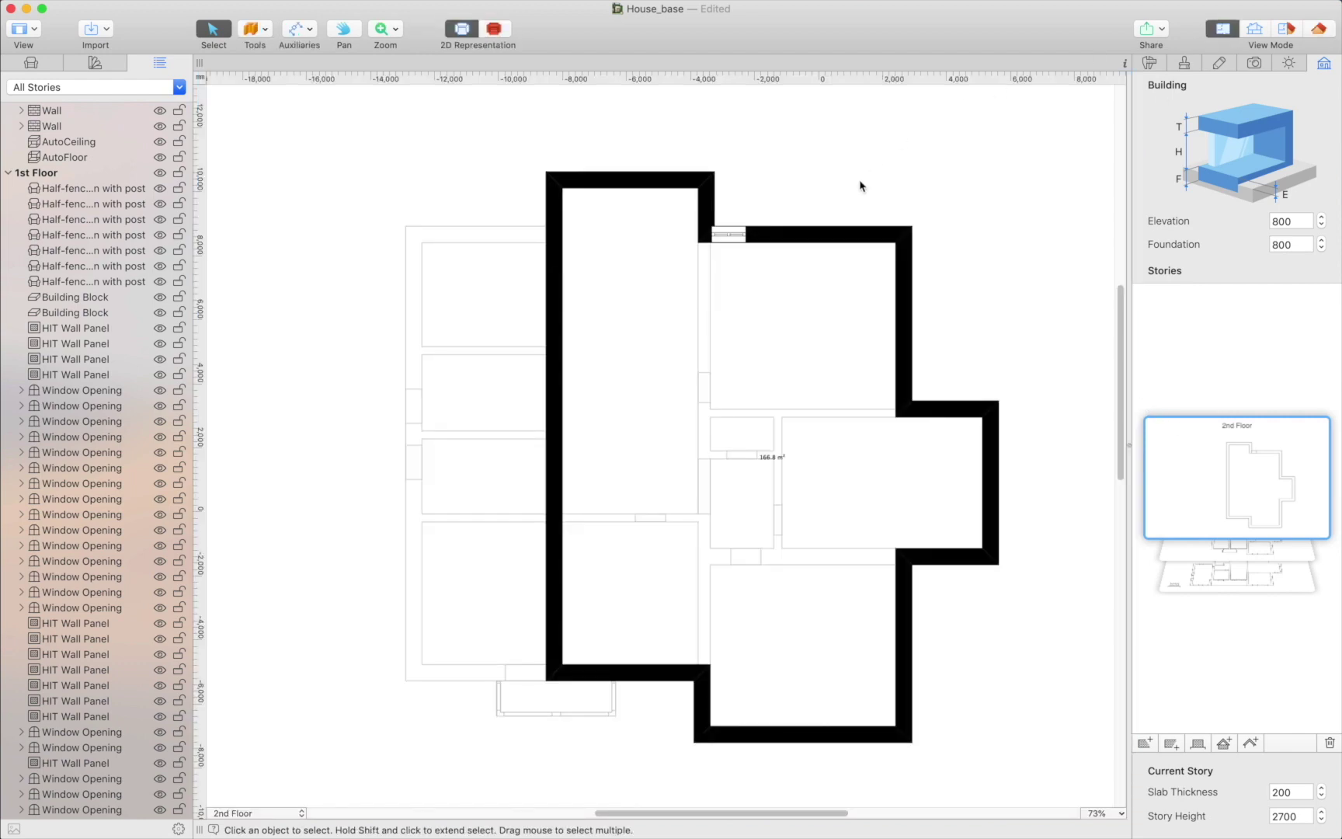
pyautogui.click(821, 229)
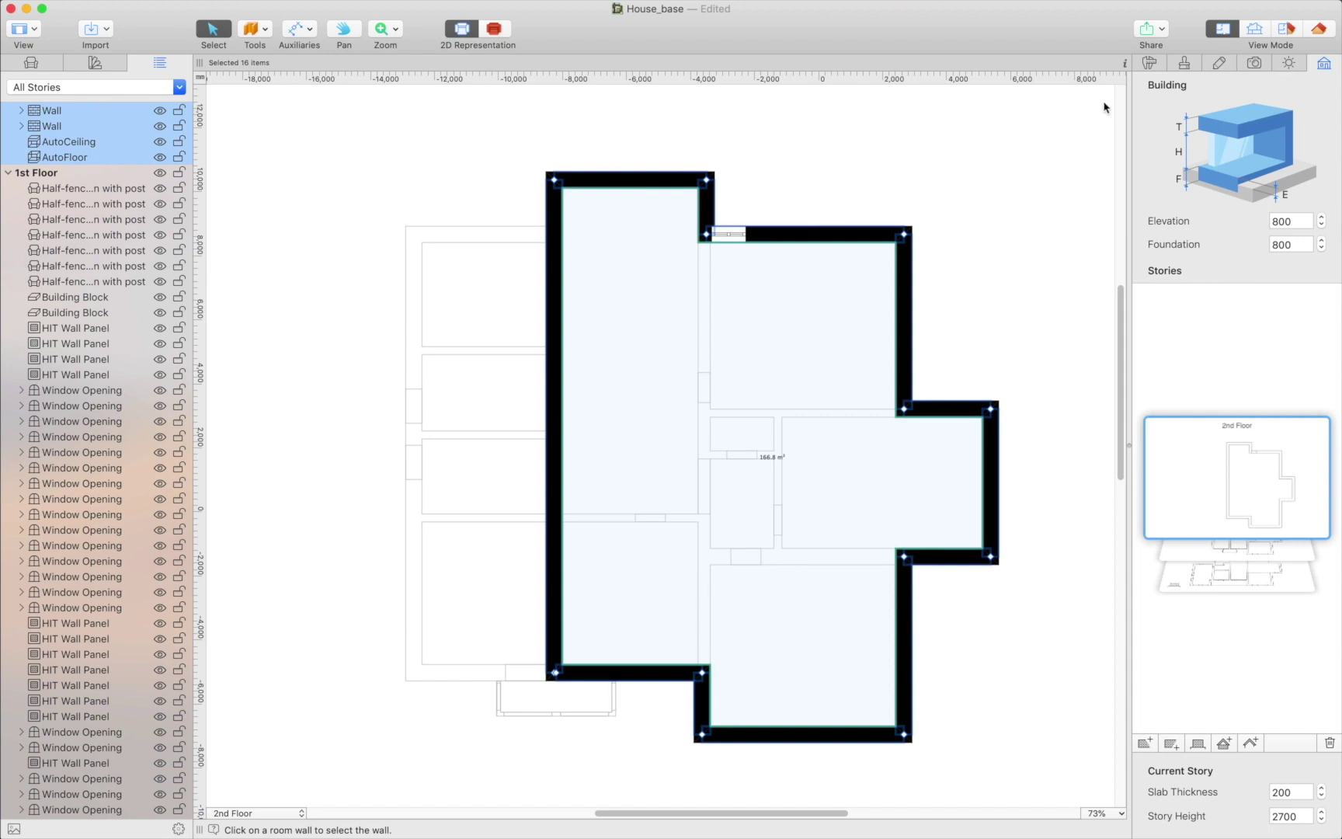
pyautogui.click(1150, 64)
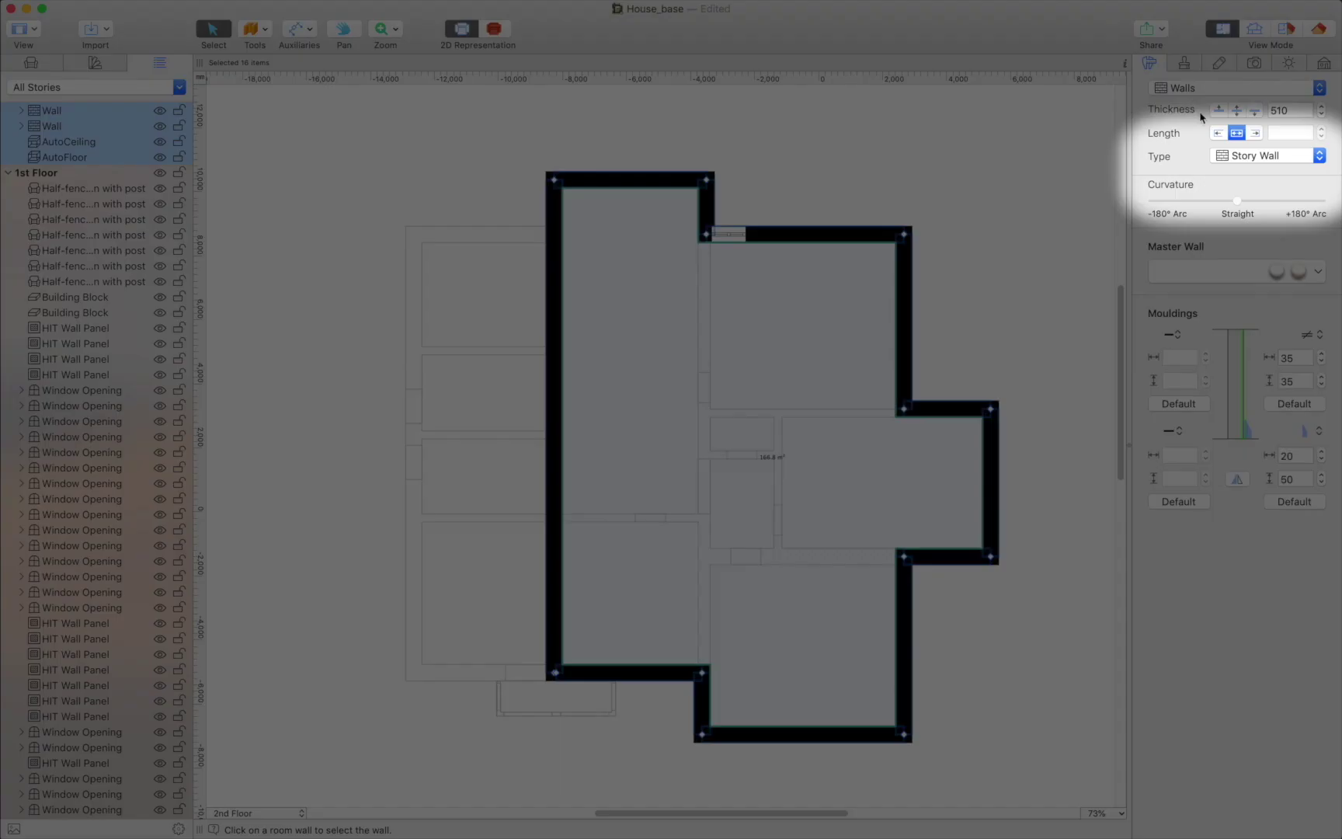
pyautogui.click(1243, 155)
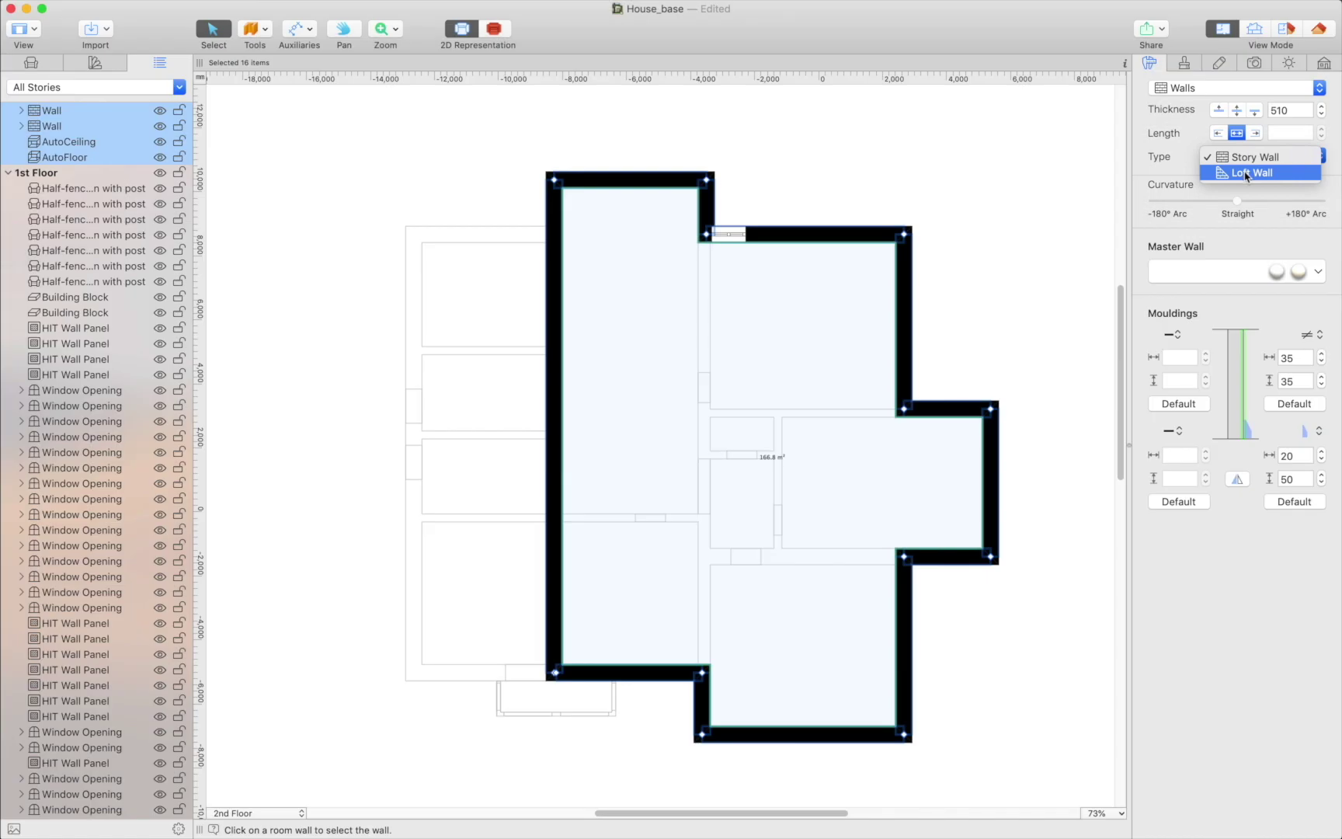
pyautogui.click(1246, 172)
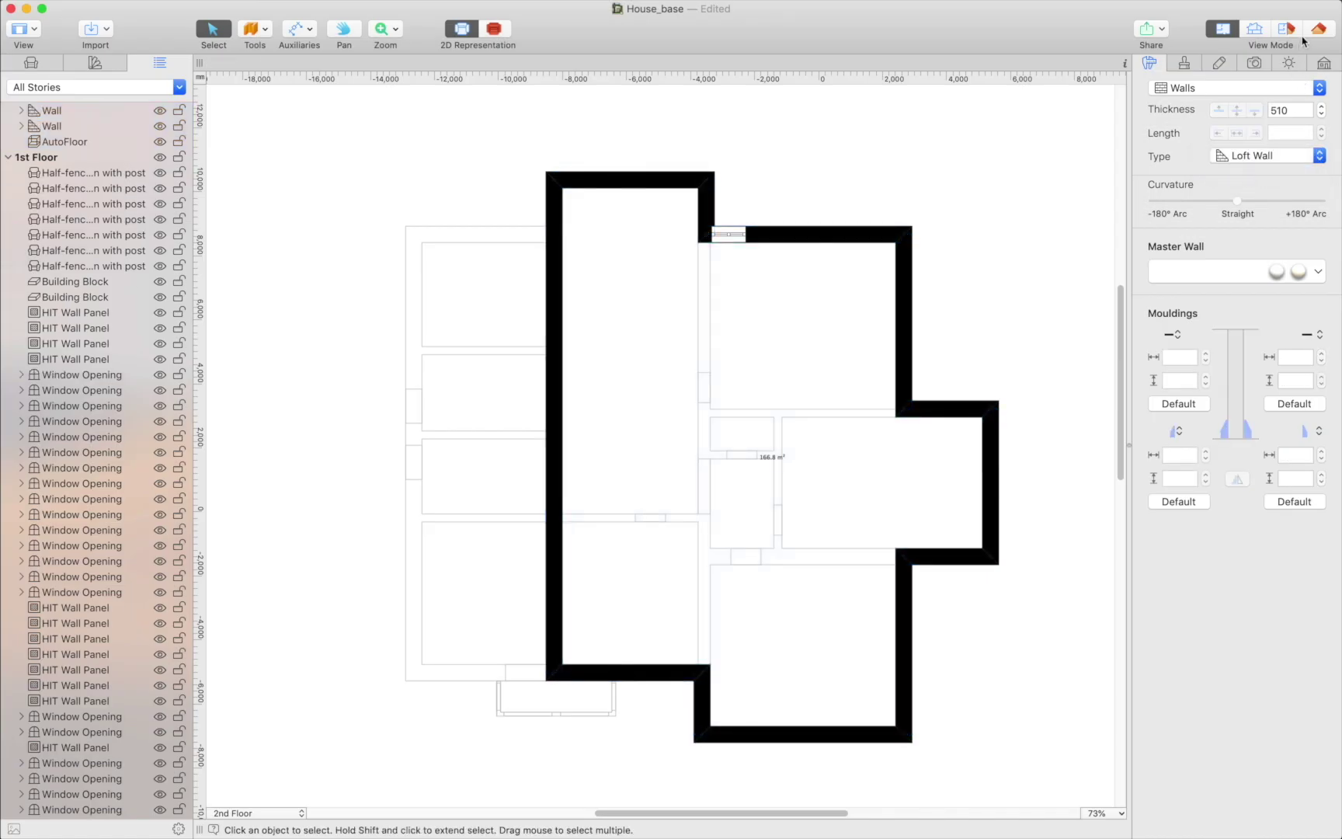
# Add an automatic roof above the 2nd-floor walls using the Hip template with the Basic soffit.
pyautogui.click(1324, 63)
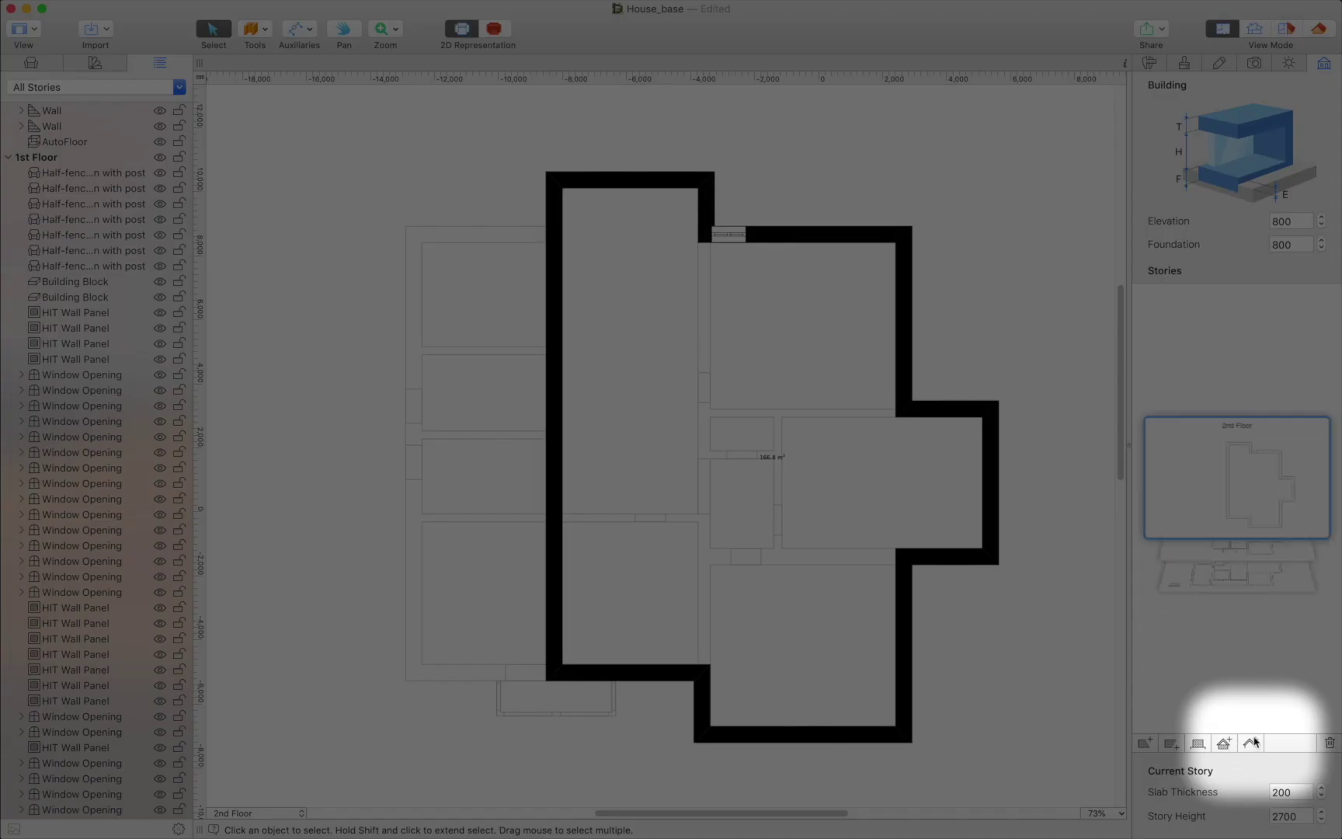
pyautogui.click(1252, 743)
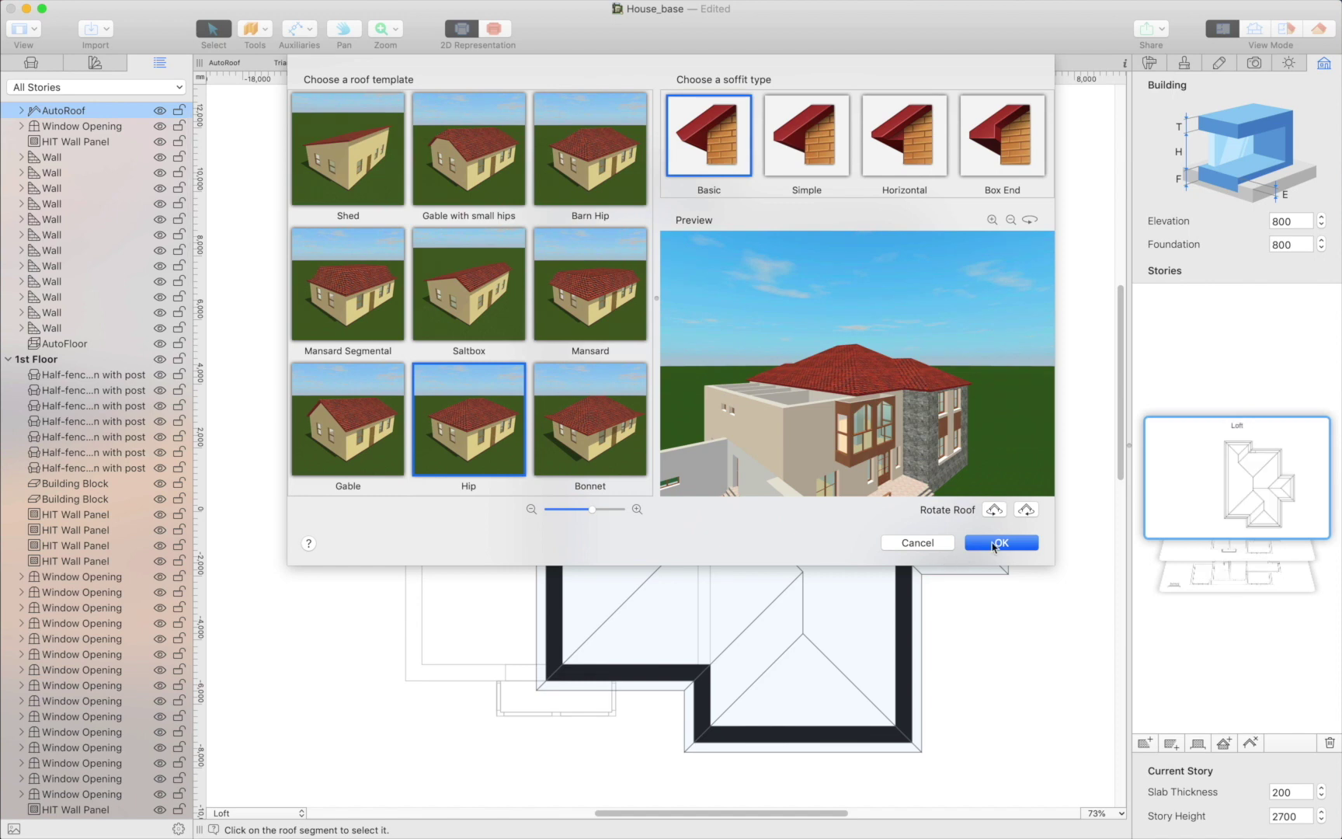
pyautogui.click(999, 543)
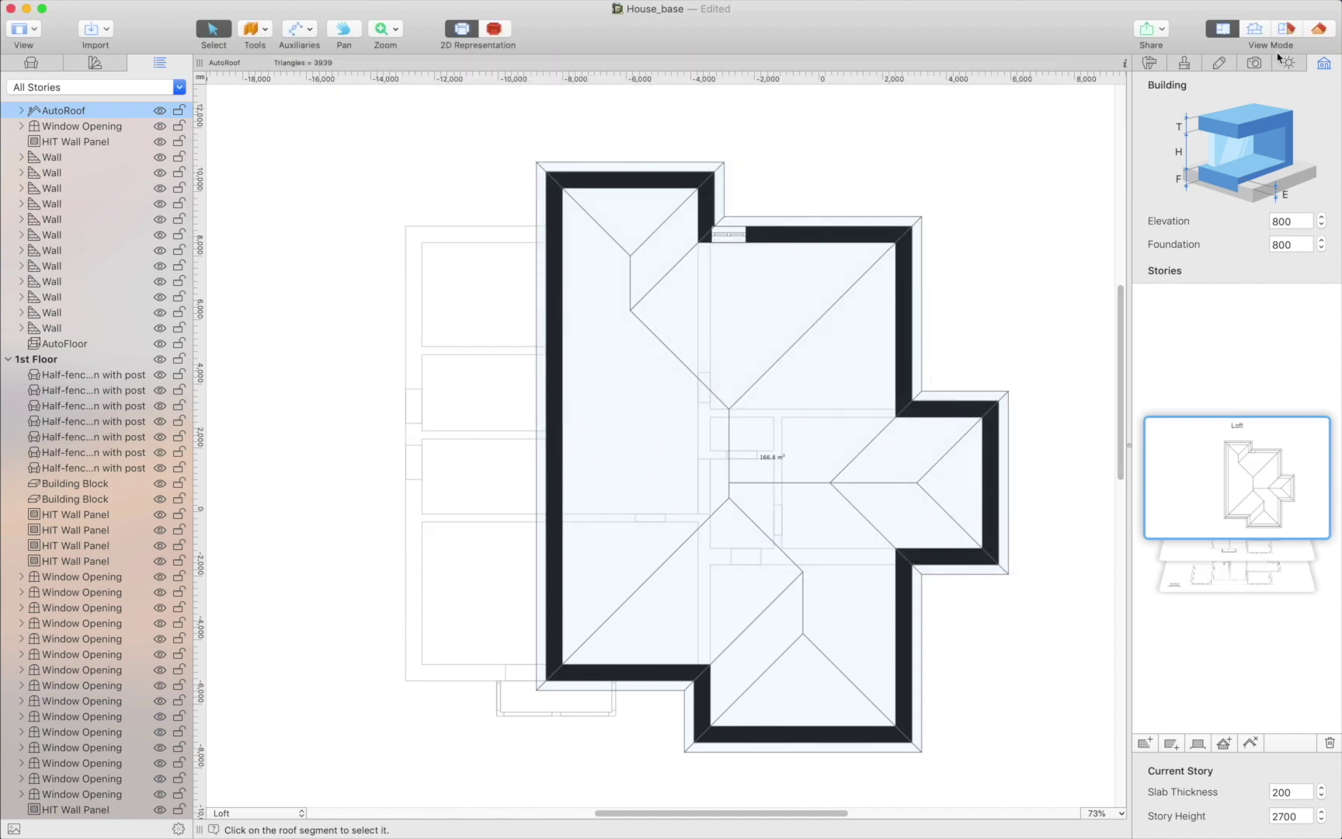
# In the 3D view, change the second, fifth, eighth, tenth and twelfth roof sides of the automatic roof to the Gable segment type.
pyautogui.click(1315, 33)
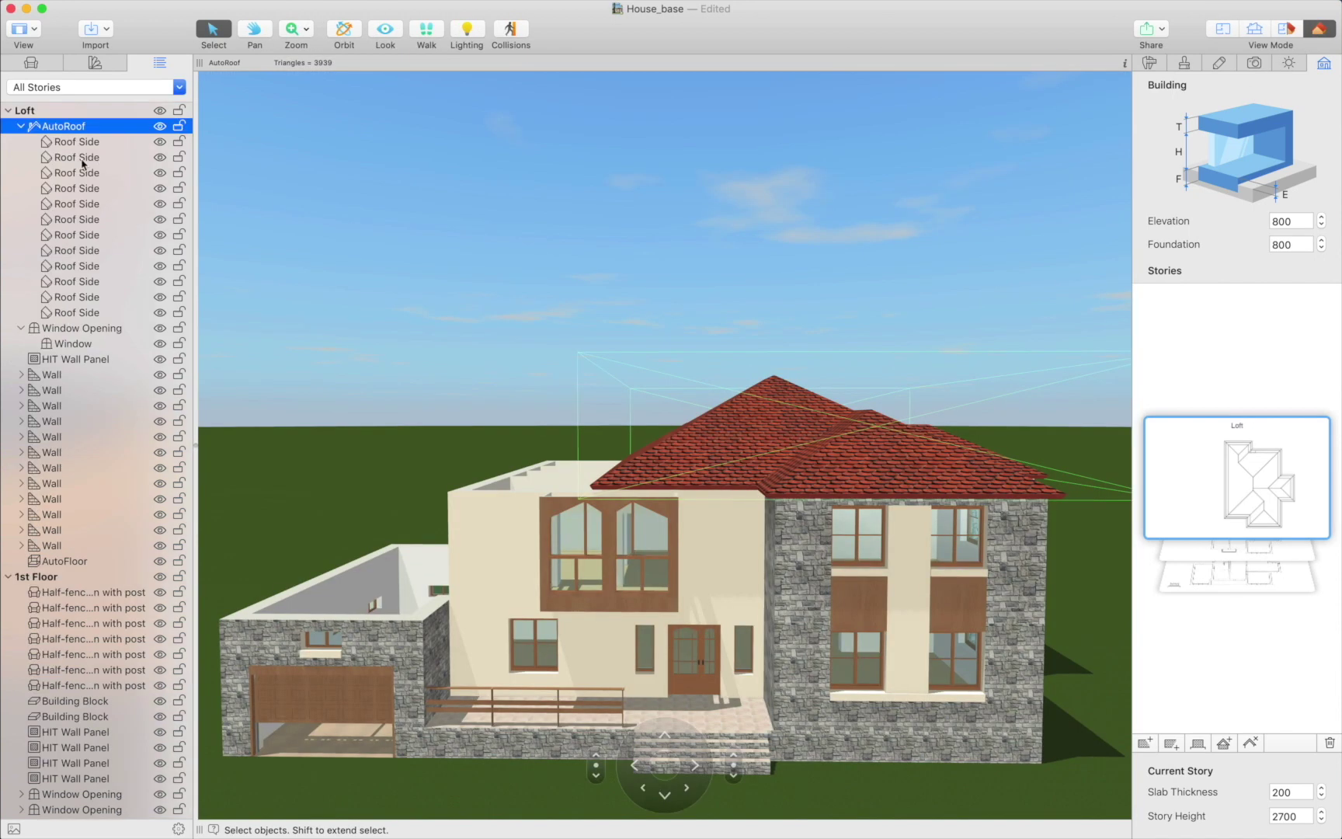
pyautogui.click(81, 160)
pyautogui.keyDown('shift'); pyautogui.click(72, 205); pyautogui.keyUp('shift')
pyautogui.keyDown('shift'); pyautogui.click(71, 252); pyautogui.keyUp('shift')
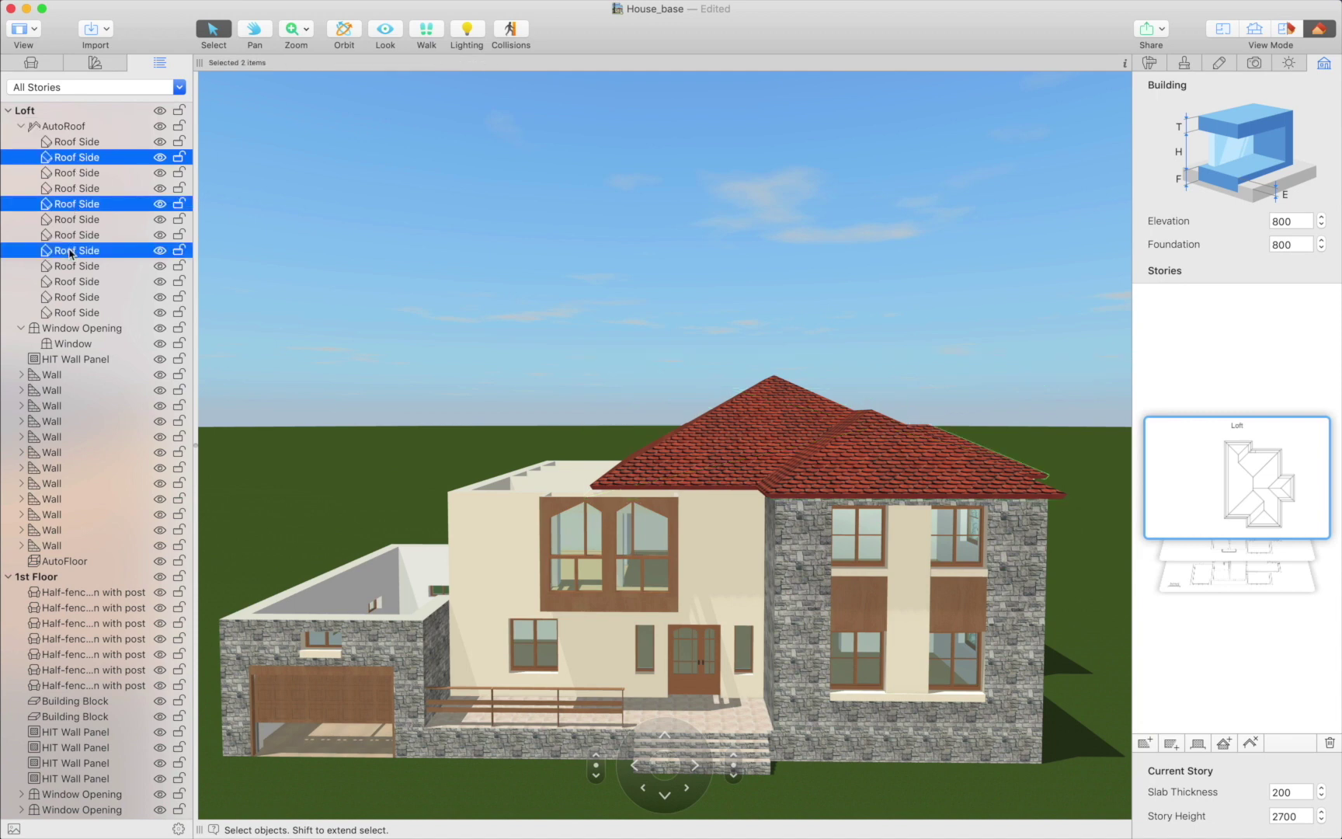
pyautogui.keyDown('shift'); pyautogui.click(72, 281); pyautogui.keyUp('shift')
pyautogui.keyDown('shift'); pyautogui.click(81, 314); pyautogui.keyUp('shift')
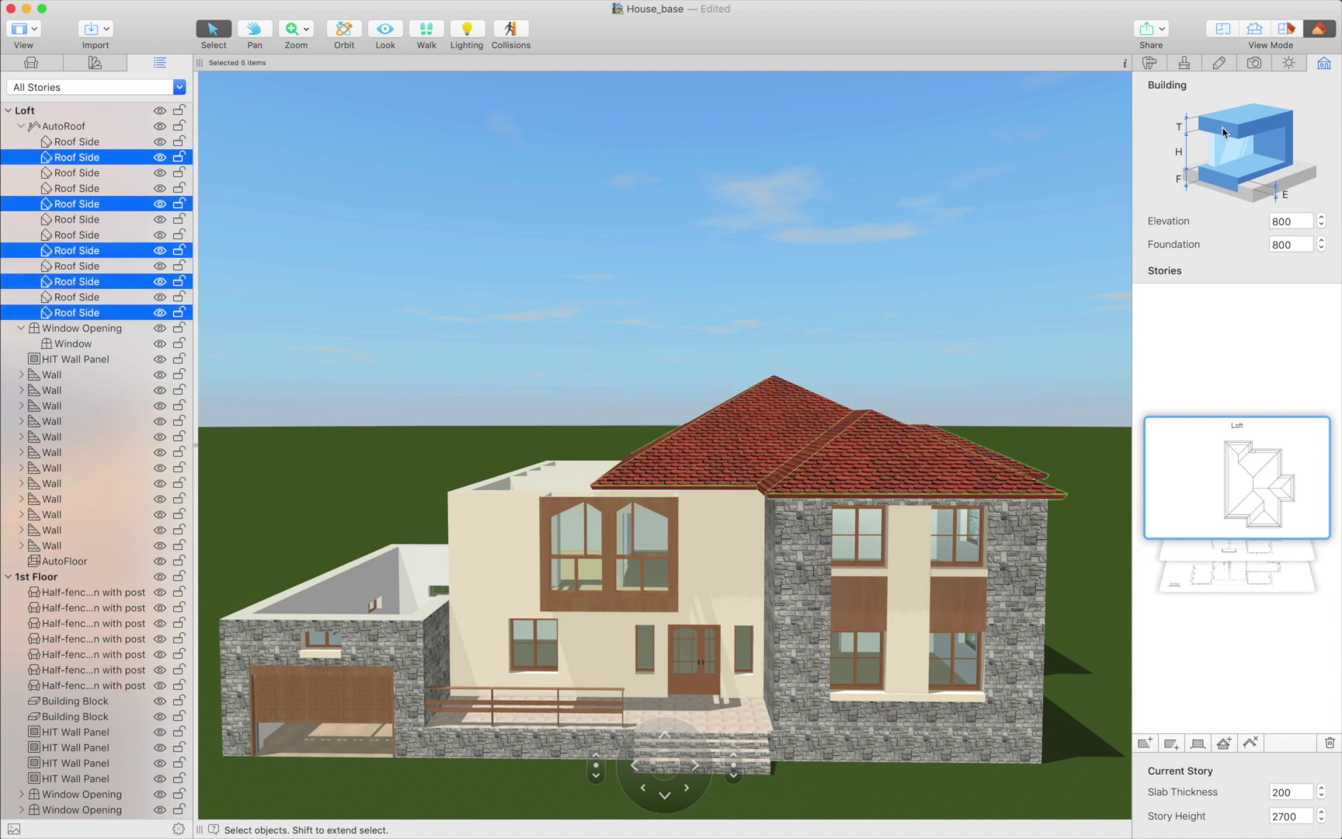
pyautogui.click(1160, 67)
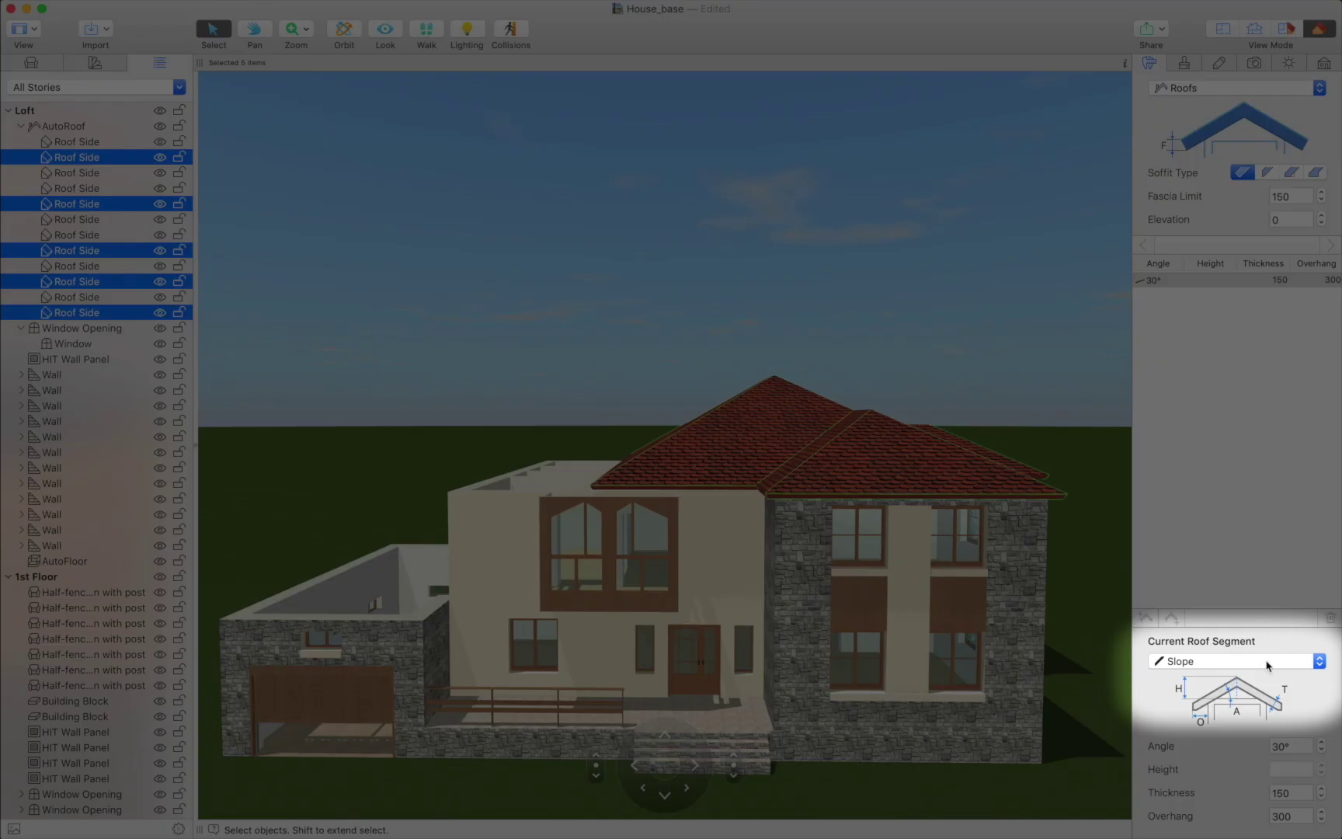
pyautogui.click(1268, 663)
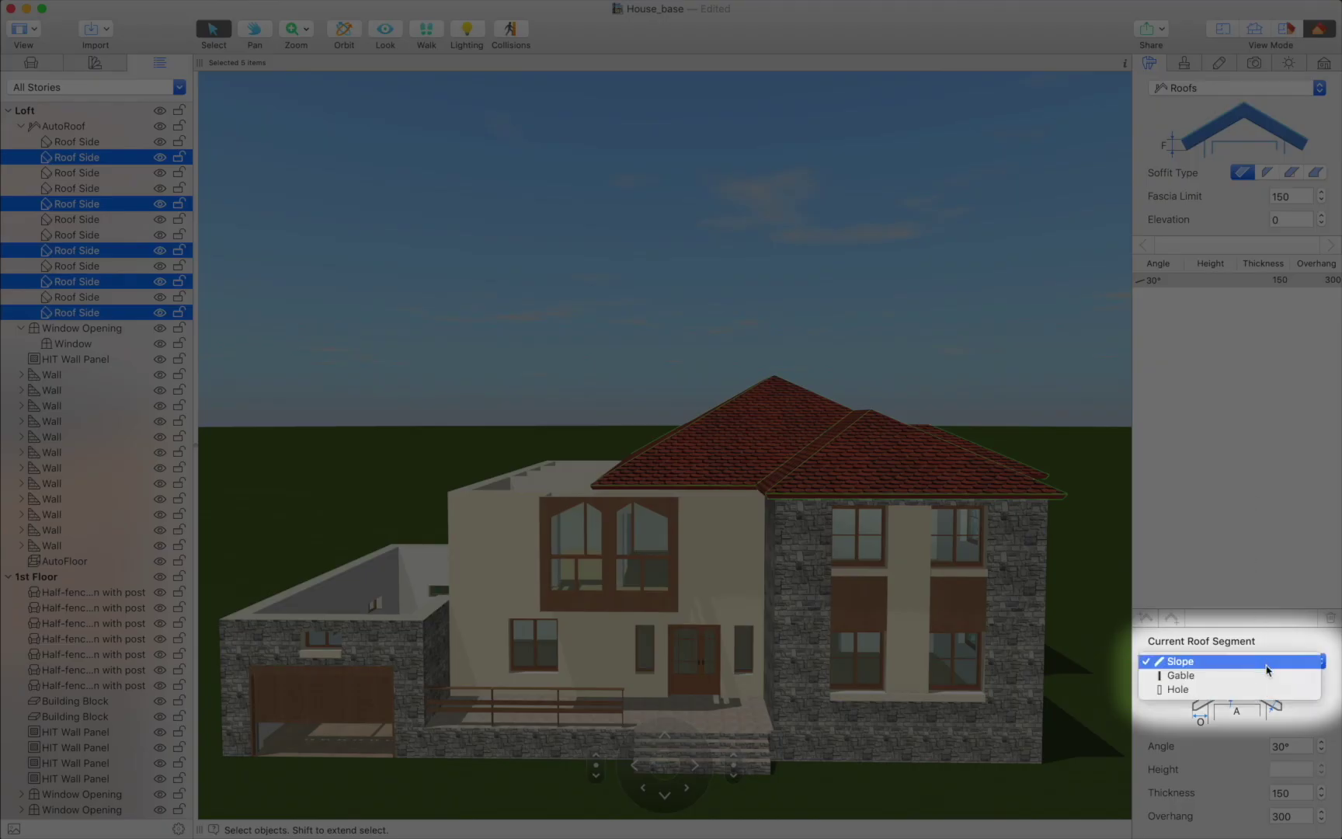
pyautogui.click(1268, 675)
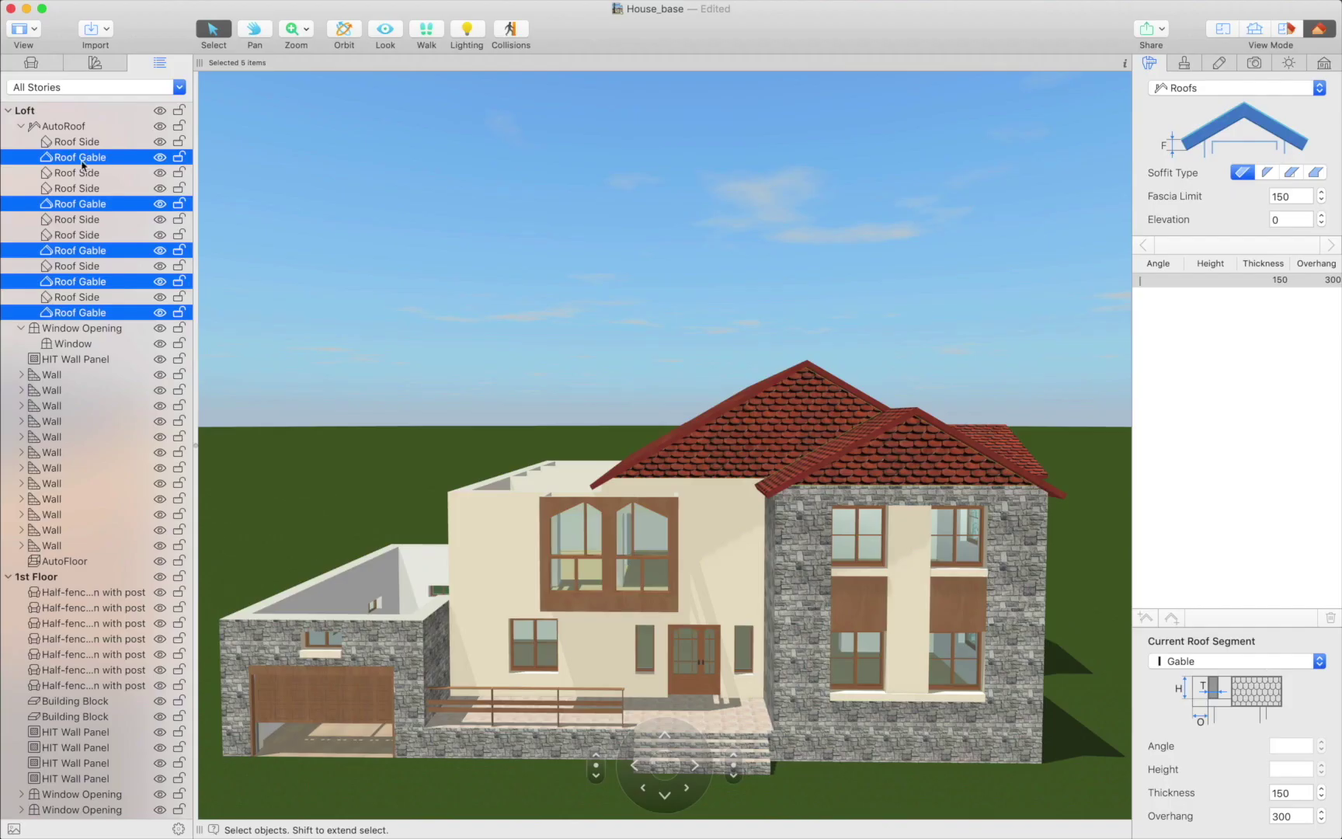
# Set the angle of the main roof's long slope facing the garage to 25°.
pyautogui.click(773, 378)
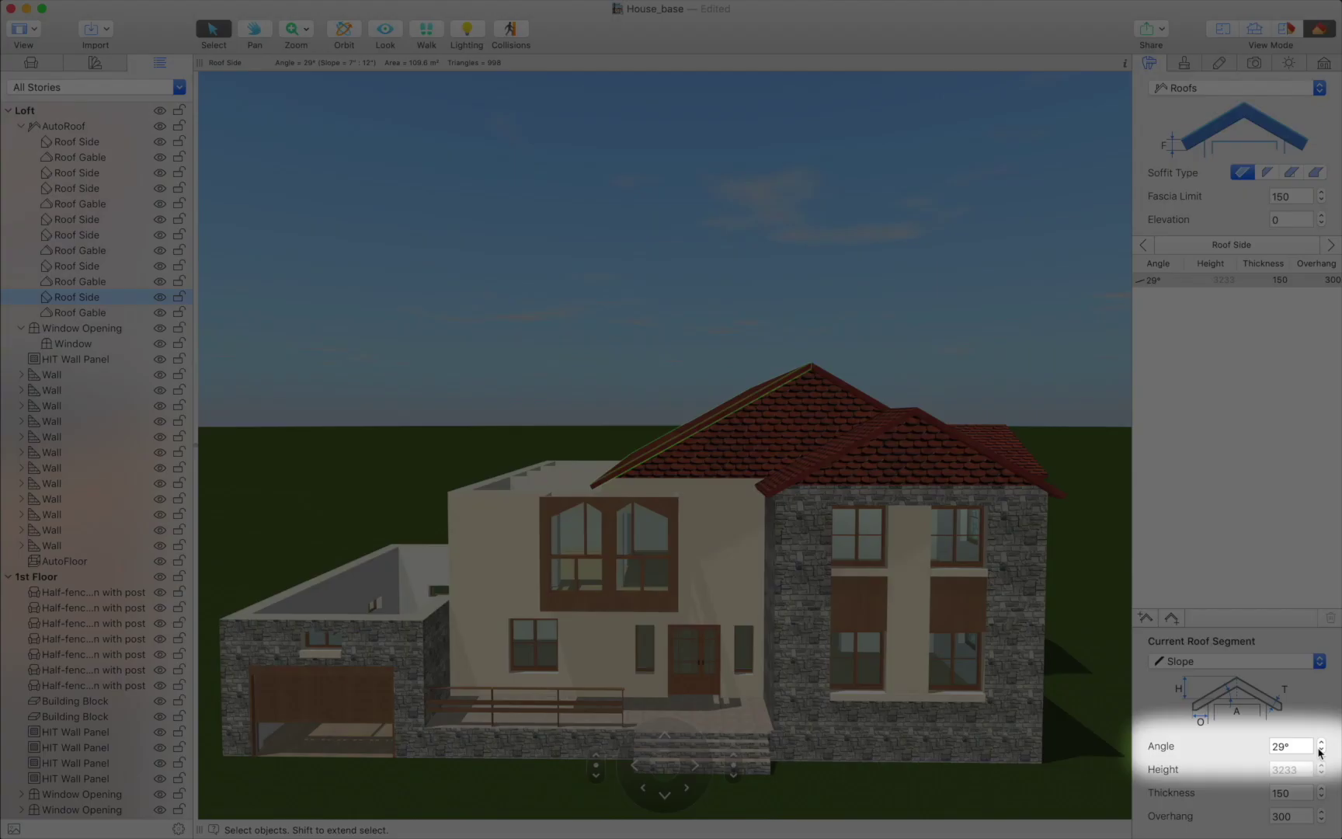
pyautogui.click(1321, 752)
pyautogui.click(1321, 751)
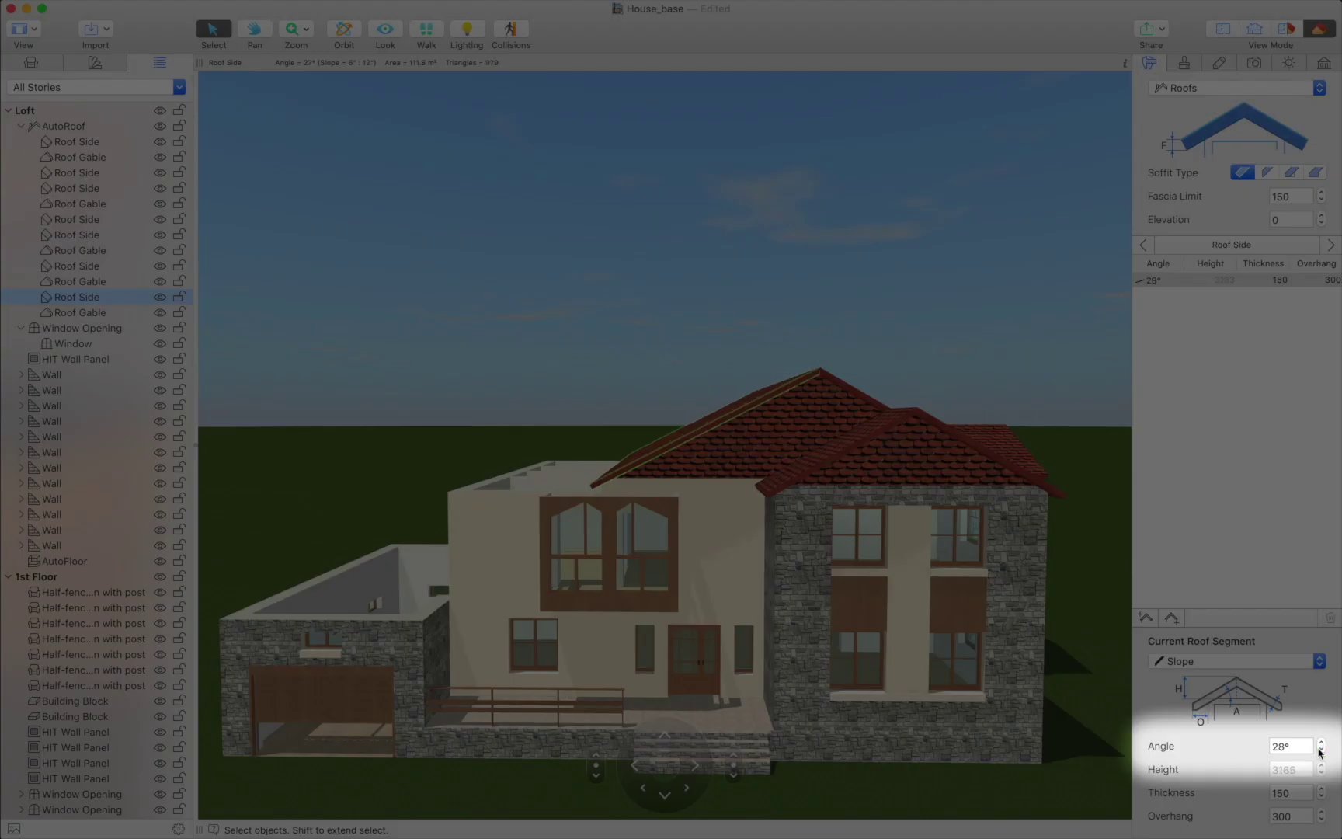
pyautogui.click(1320, 751)
pyautogui.click(1321, 751)
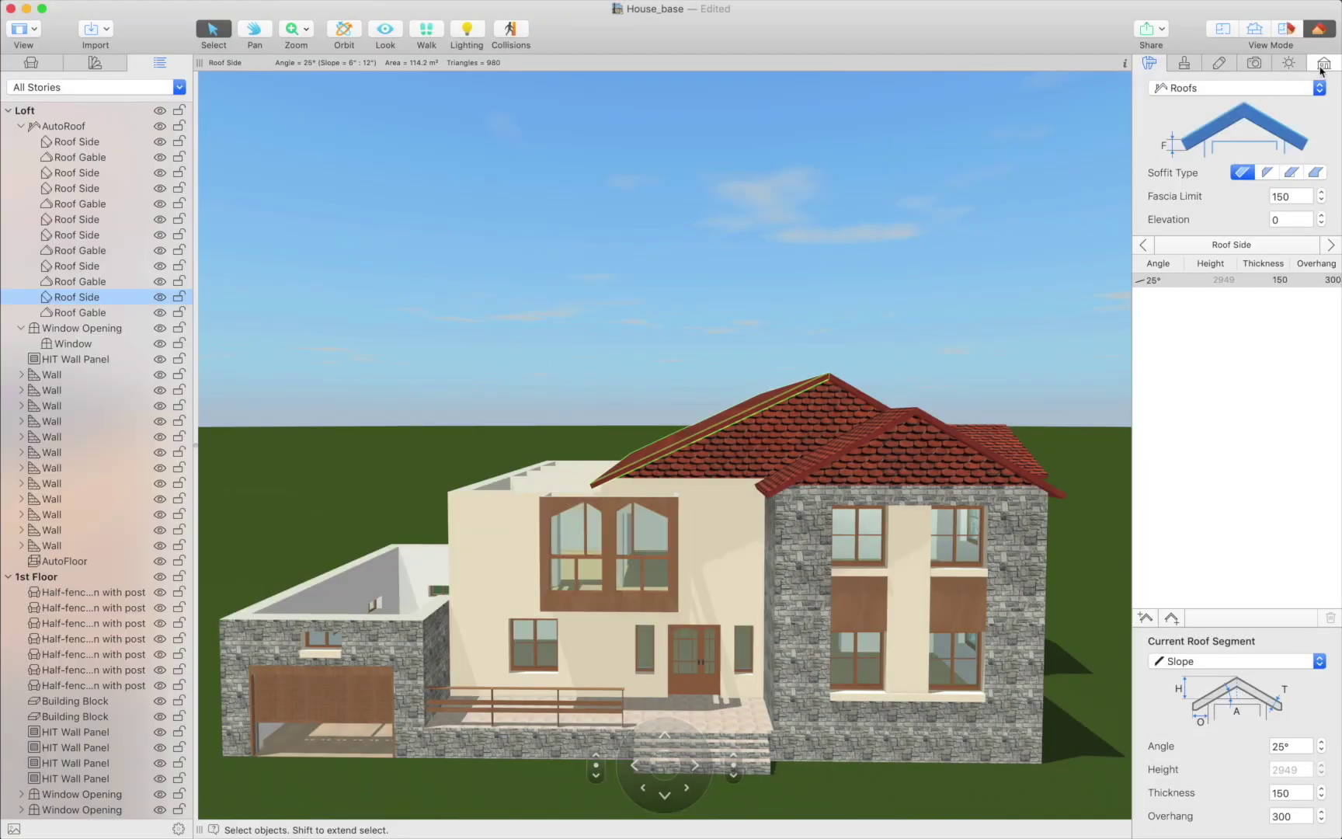
# On the 1st Floor plan, select all of the story's walls and convert them to the Loft Wall type.
pyautogui.click(1323, 65)
pyautogui.click(1228, 548)
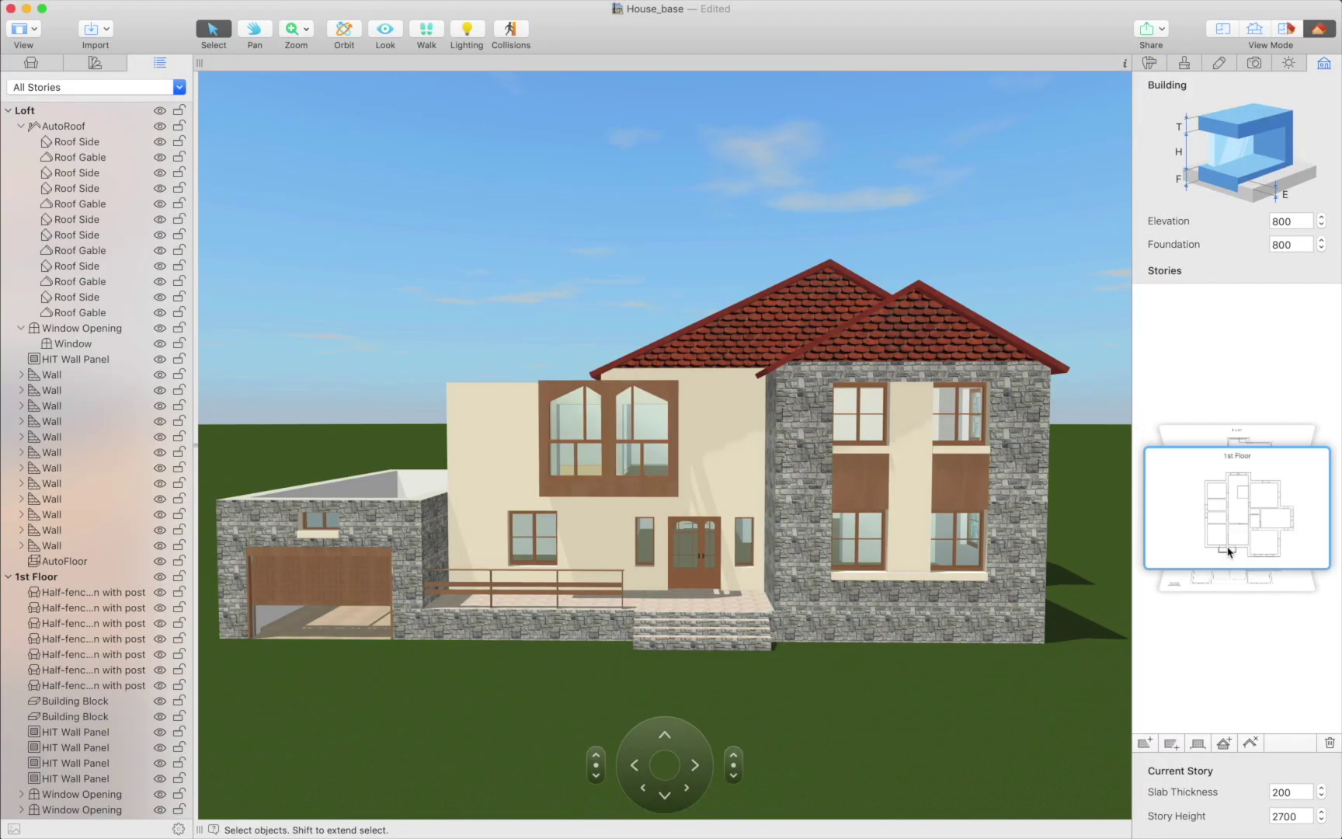
pyautogui.click(1222, 31)
pyautogui.click(497, 535)
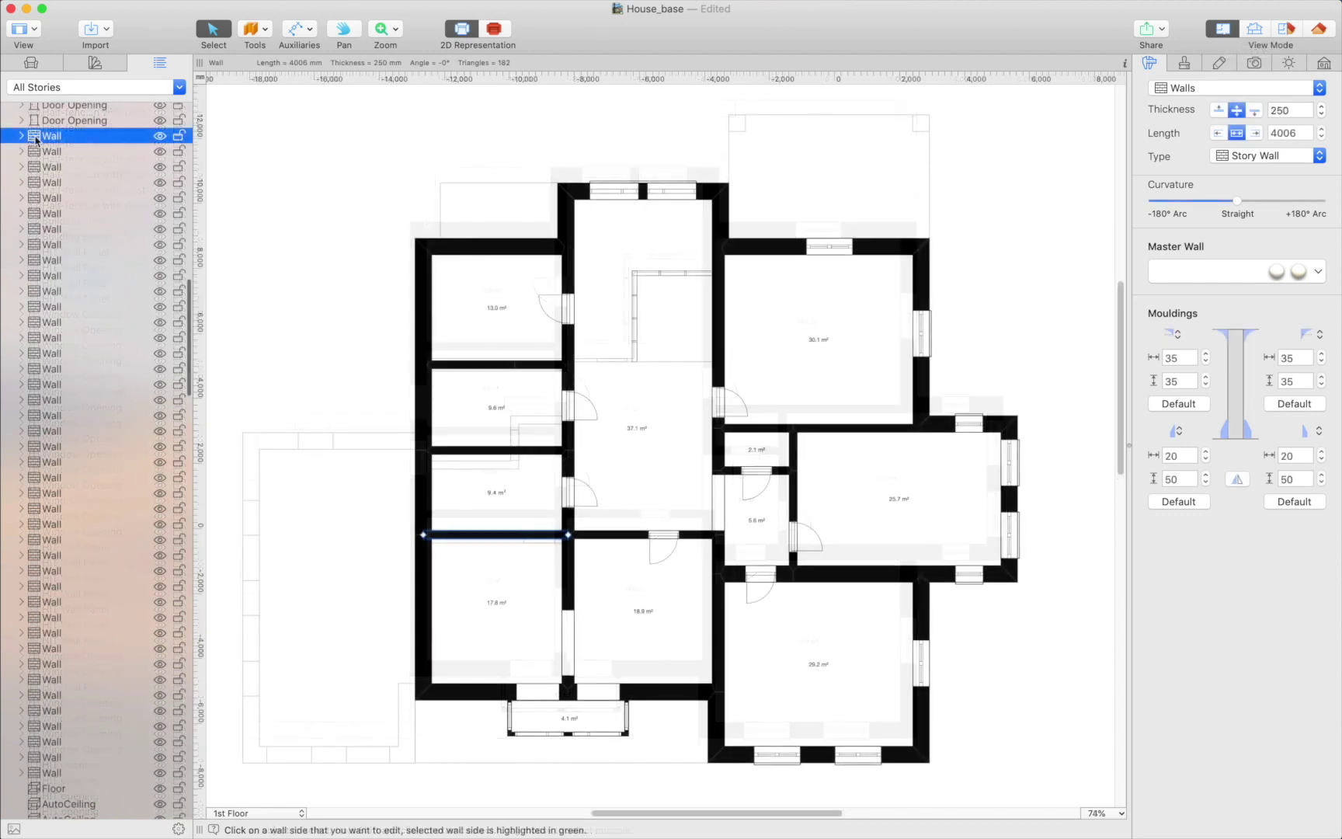
pyautogui.moveTo(55, 136); pyautogui.dragTo(87, 775)
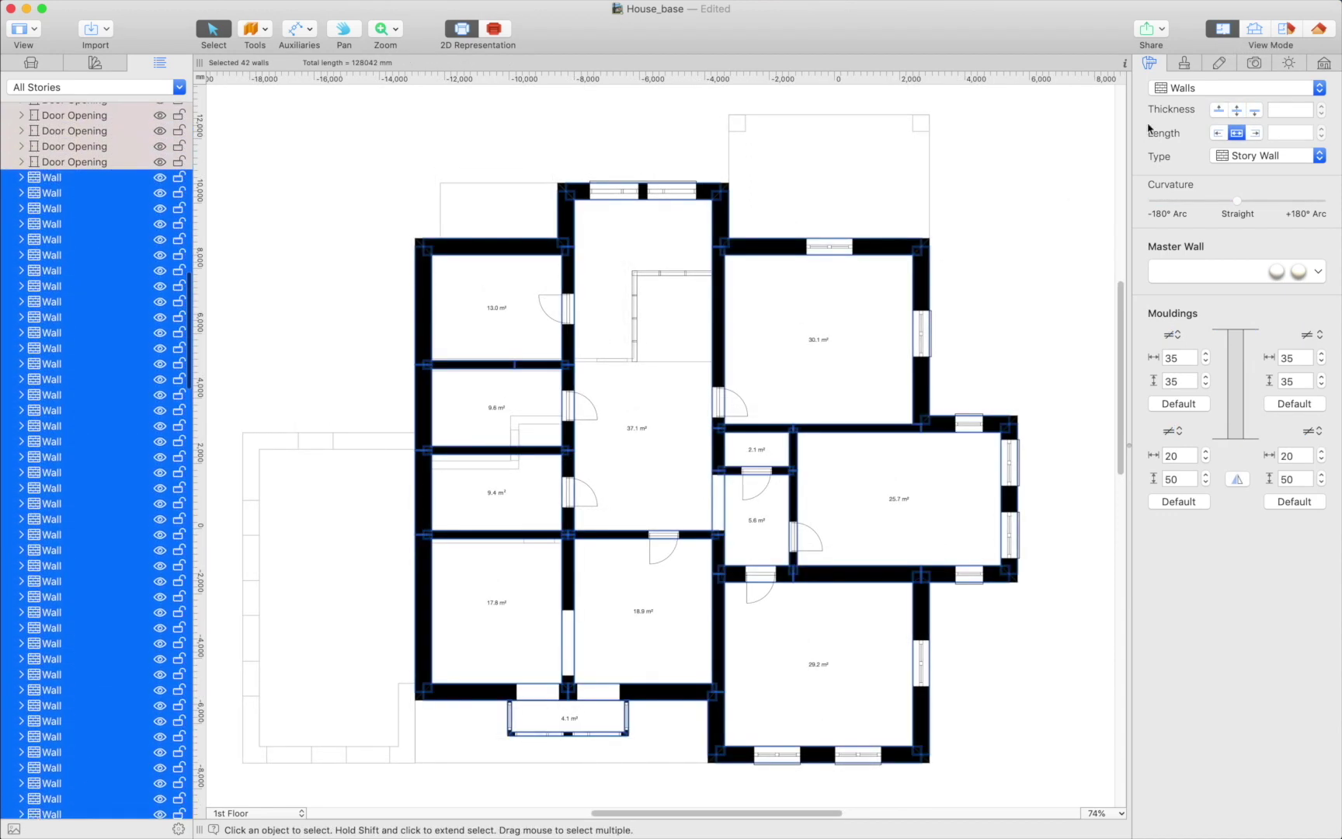
pyautogui.click(1237, 156)
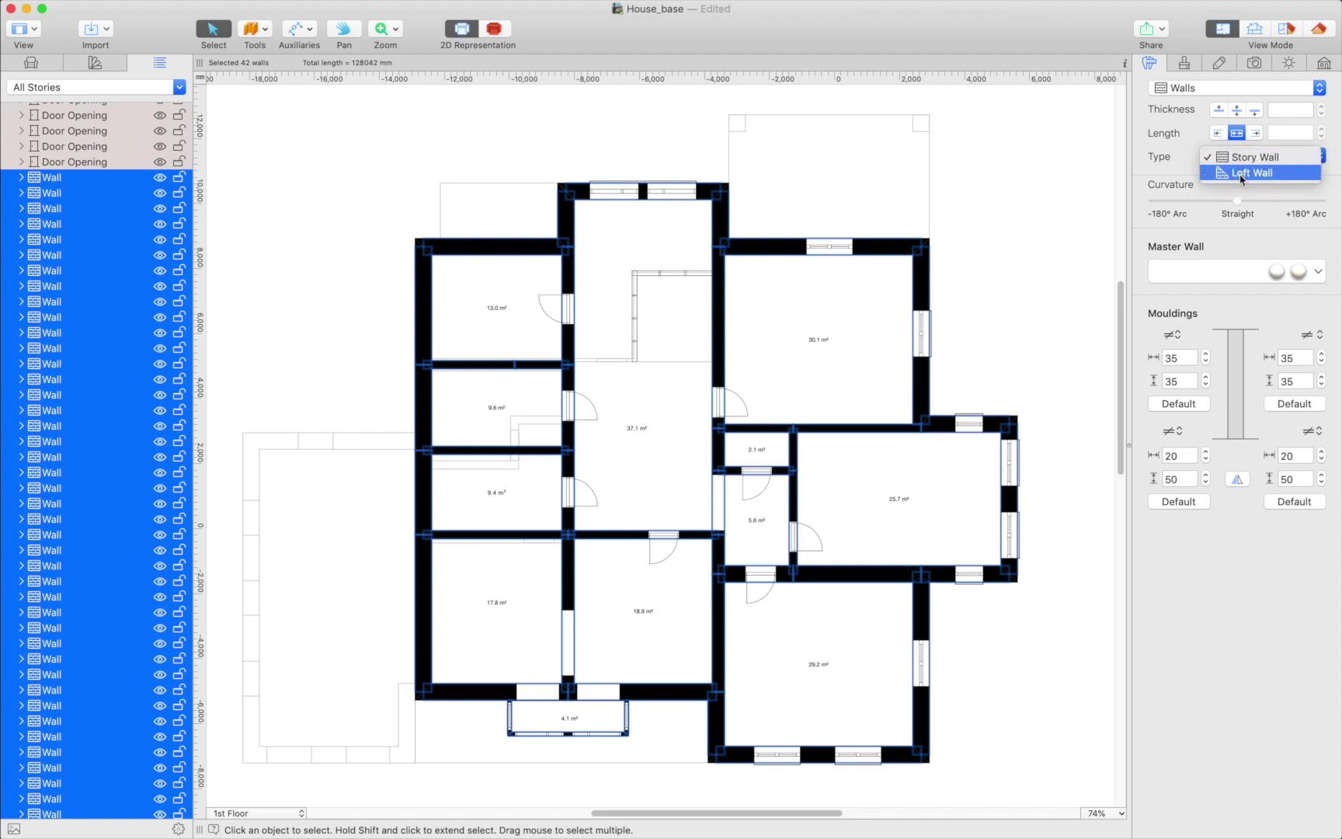
pyautogui.click(1241, 172)
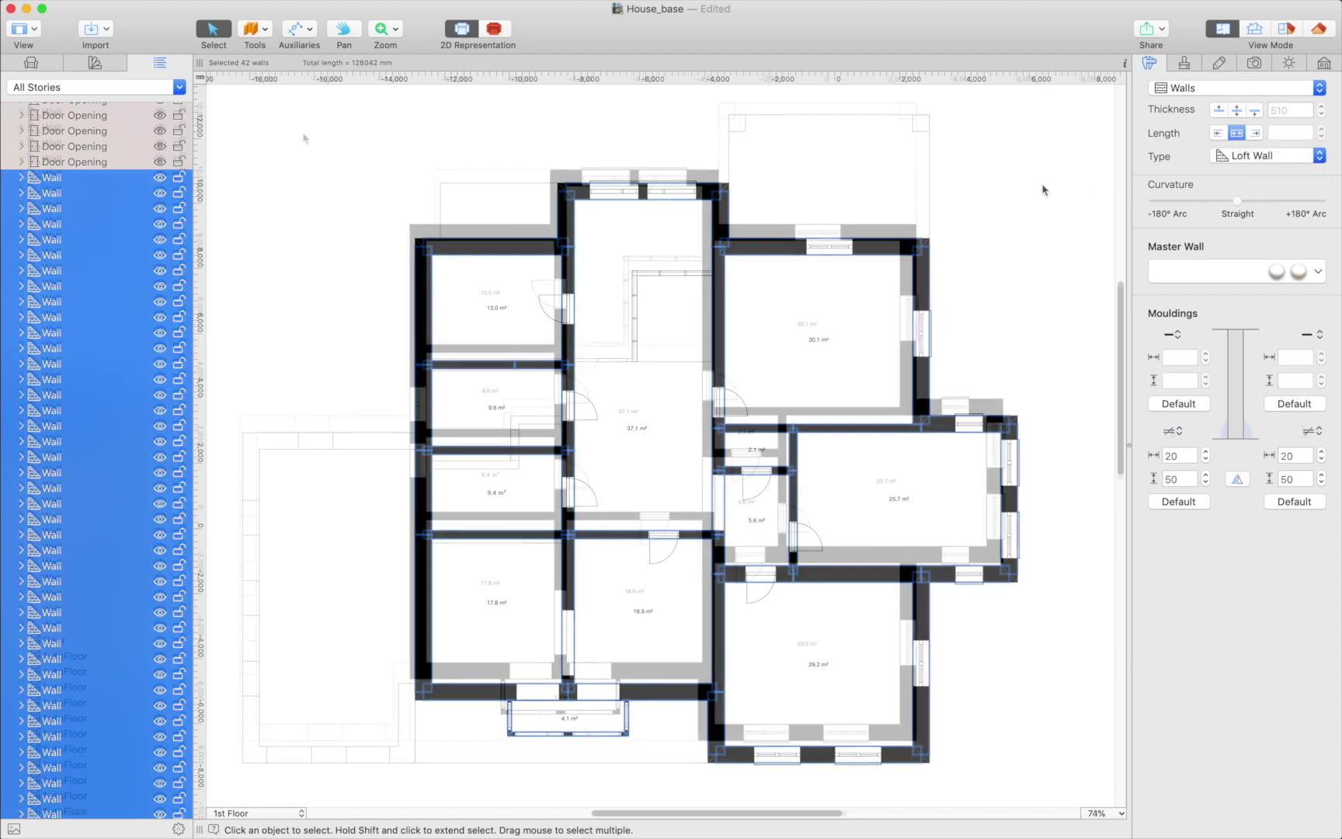
# Draw a rectangular roof over the strip of four rooms on the garage side, using the Shed template rotated to rise toward the main roof.
pyautogui.click(267, 37)
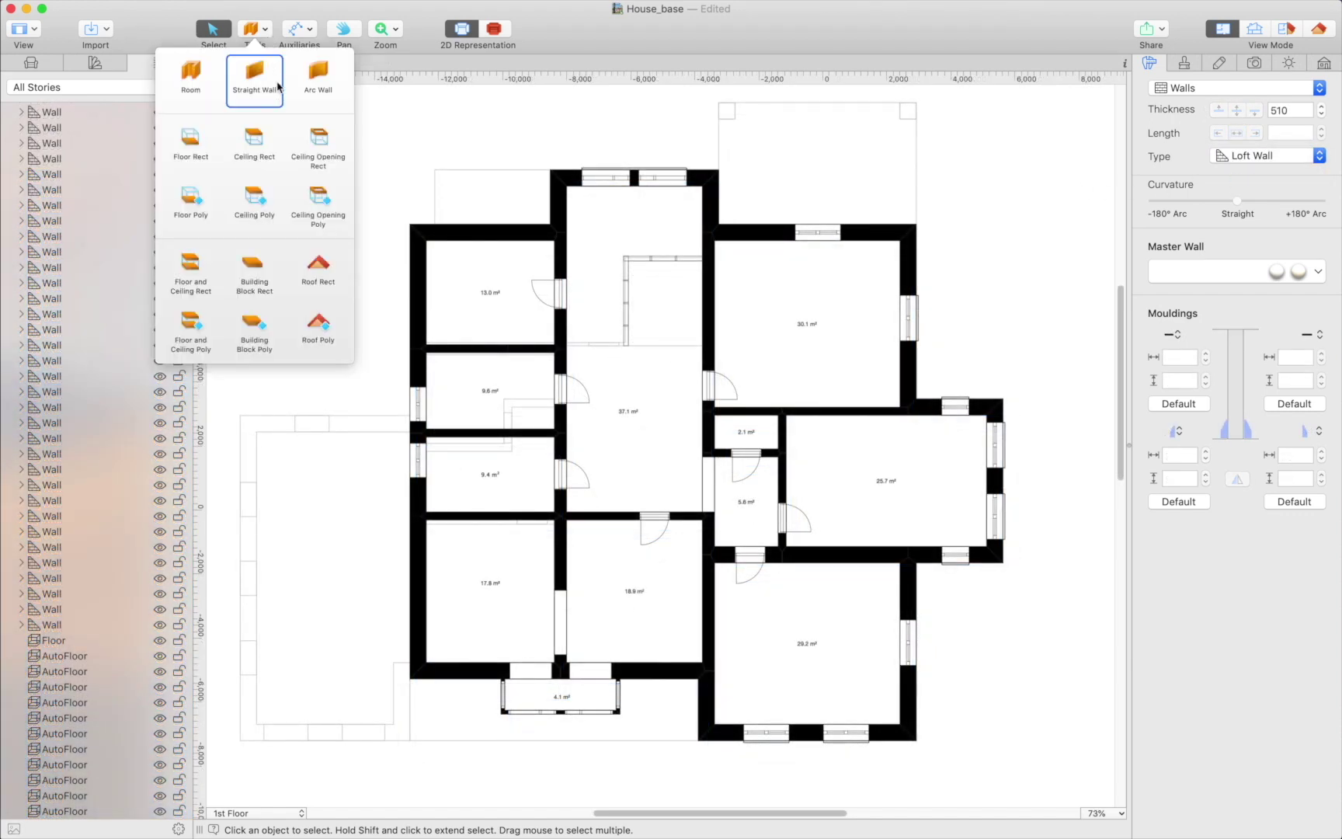
pyautogui.click(322, 272)
pyautogui.moveTo(410, 222); pyautogui.dragTo(561, 667)
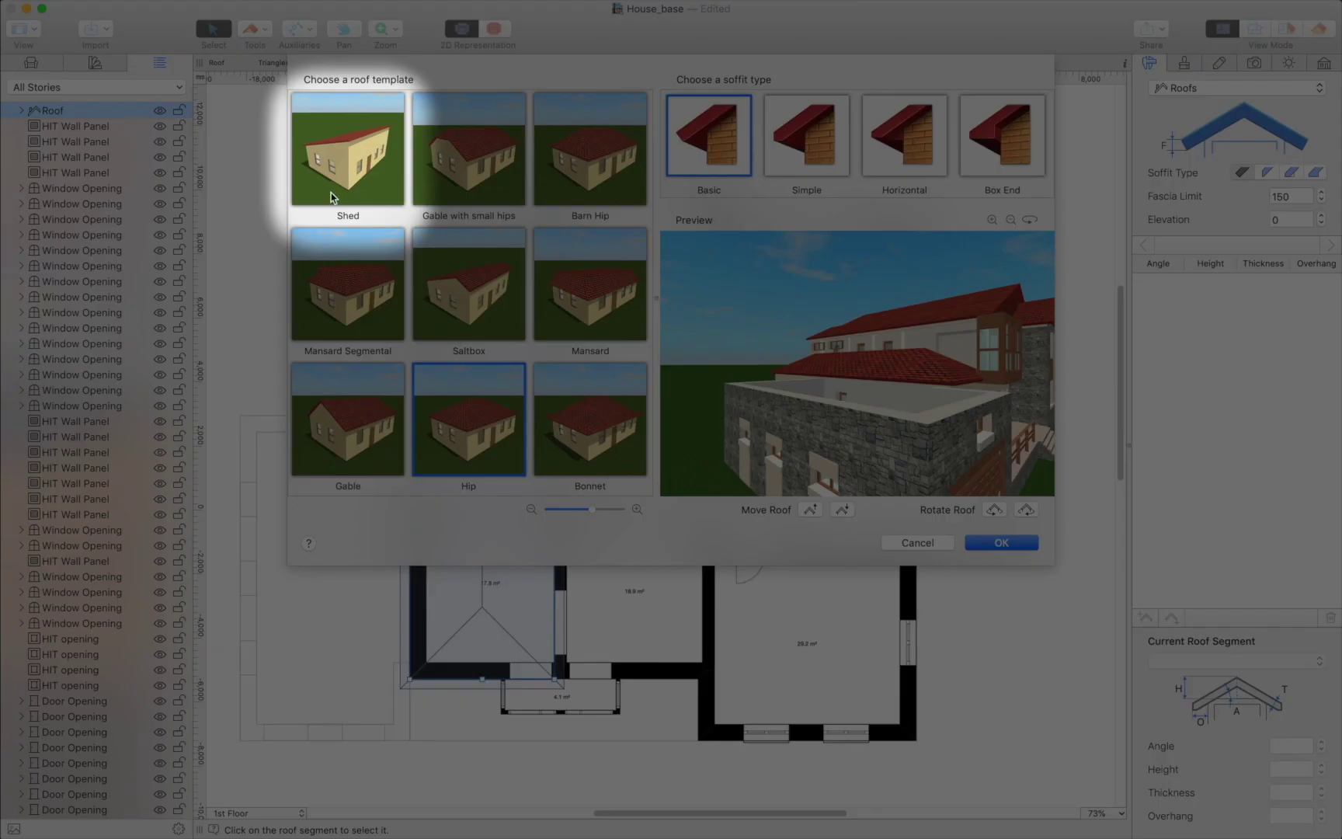
pyautogui.click(332, 197)
pyautogui.click(1026, 511)
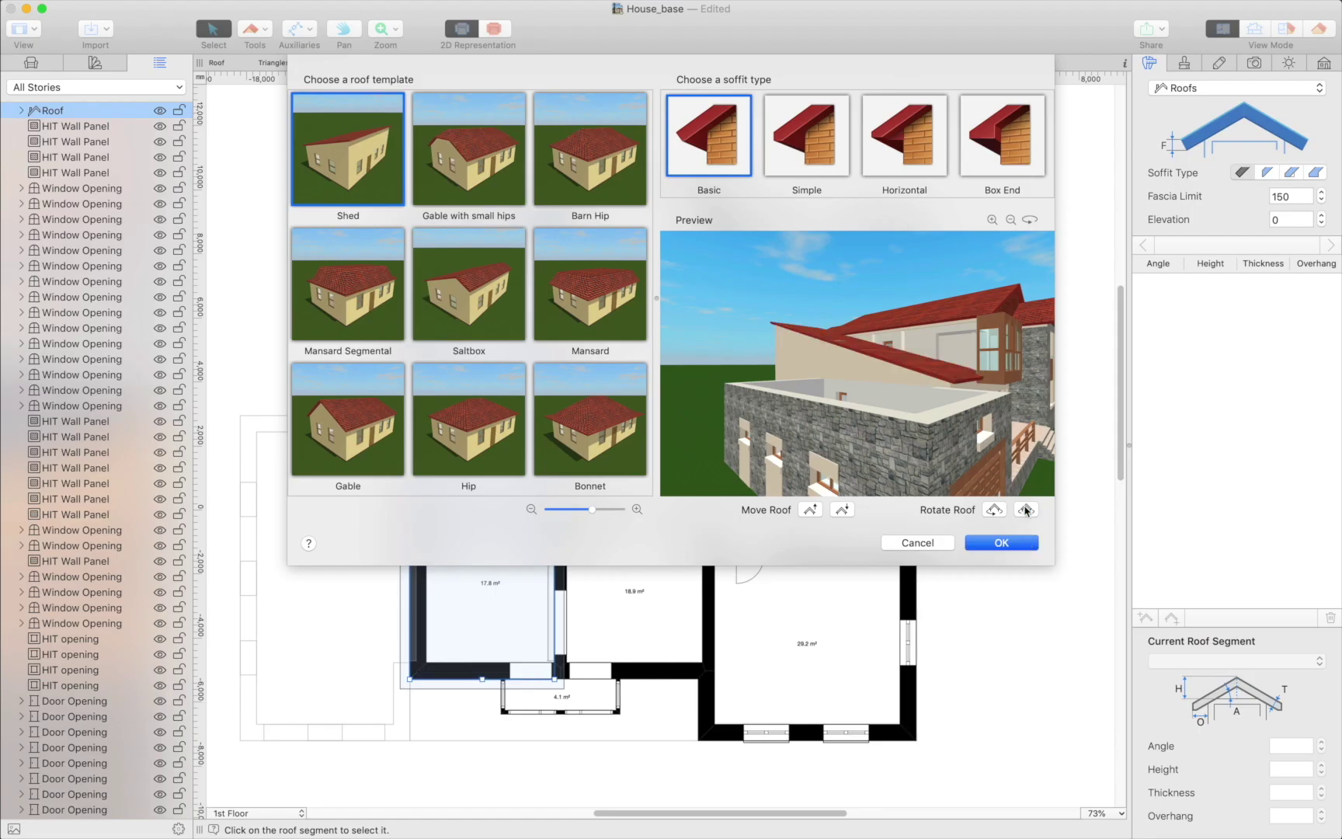
pyautogui.click(1026, 511)
pyautogui.click(1024, 539)
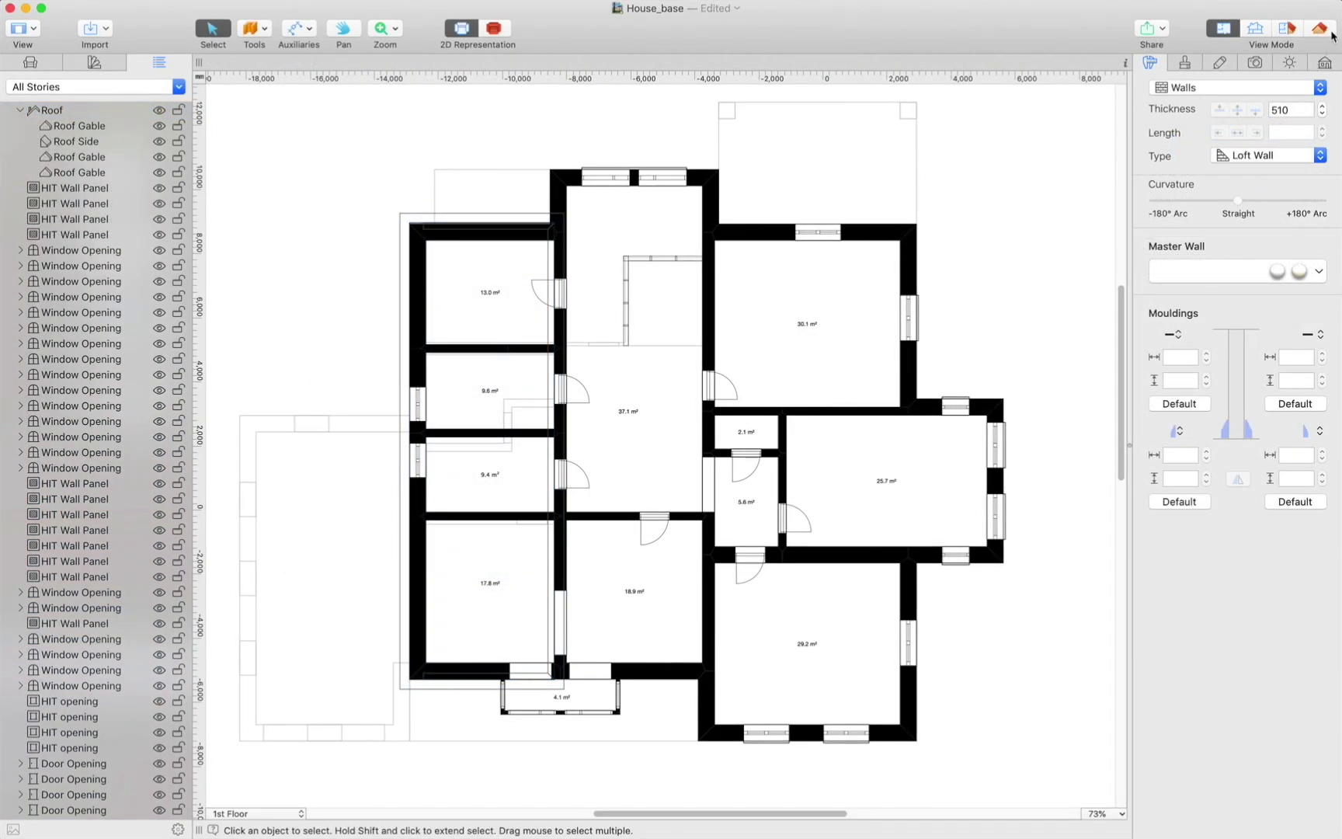
# In the 3D view, set the slope angle of the new shed roof's side to 25°.
pyautogui.click(1330, 35)
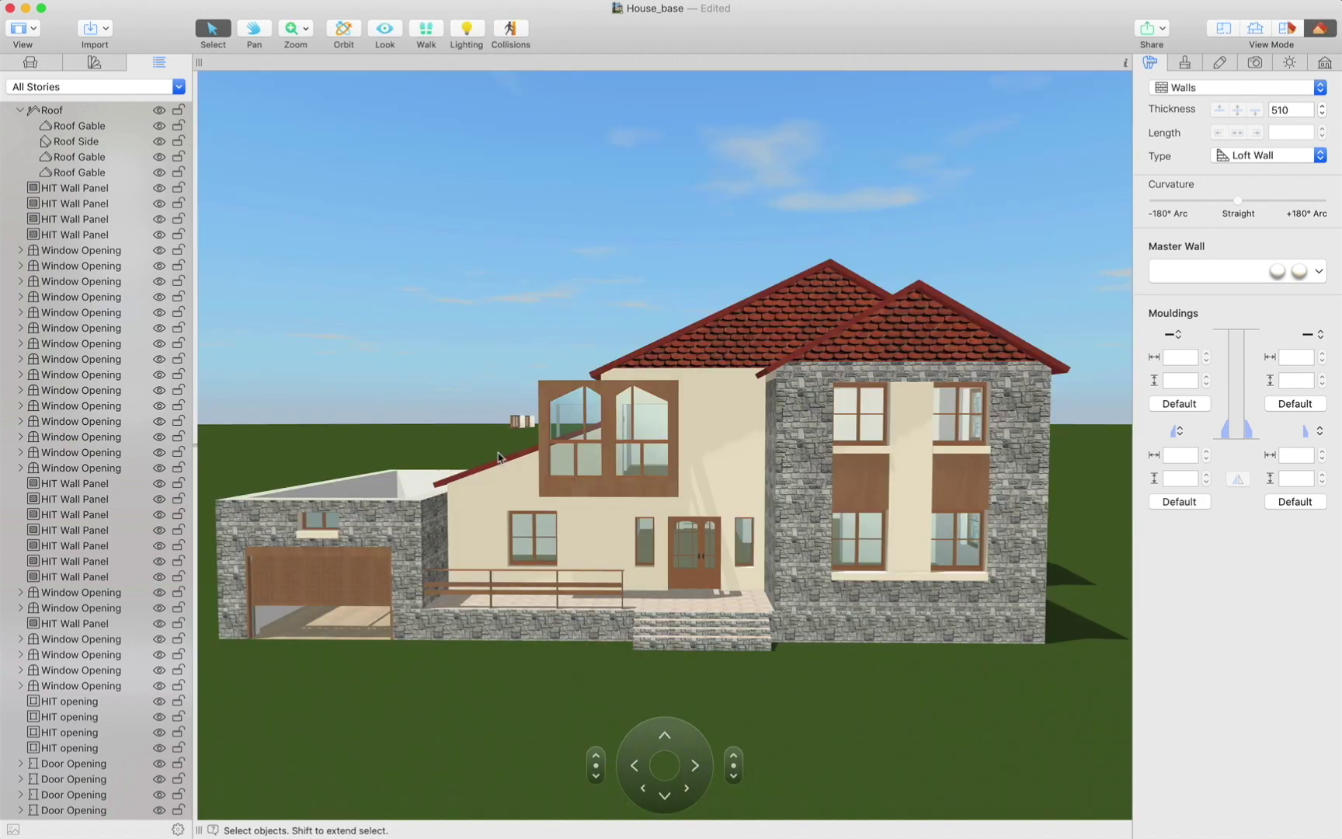
pyautogui.click(502, 459)
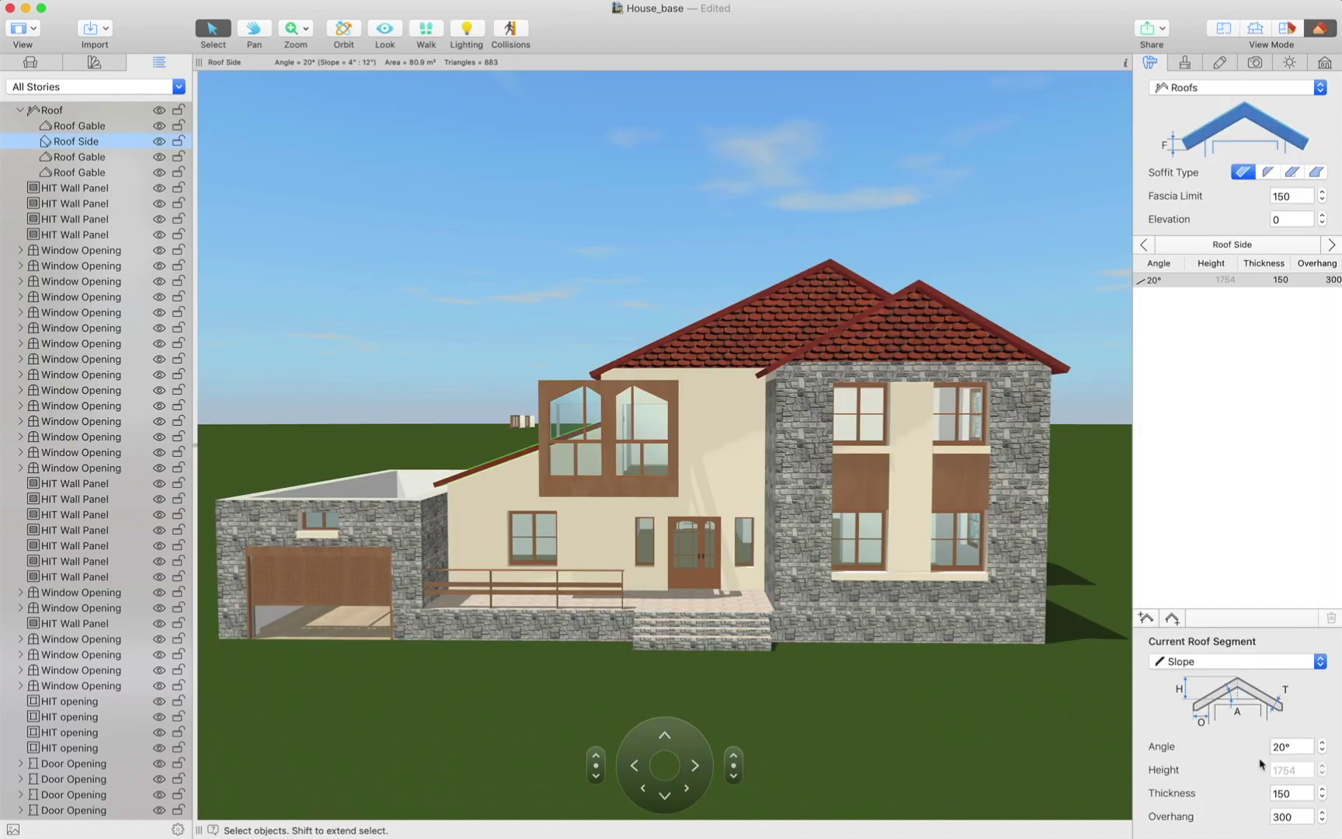
pyautogui.click(1322, 742)
pyautogui.click(1322, 742)
pyautogui.click(1322, 742)
pyautogui.click(1322, 742)
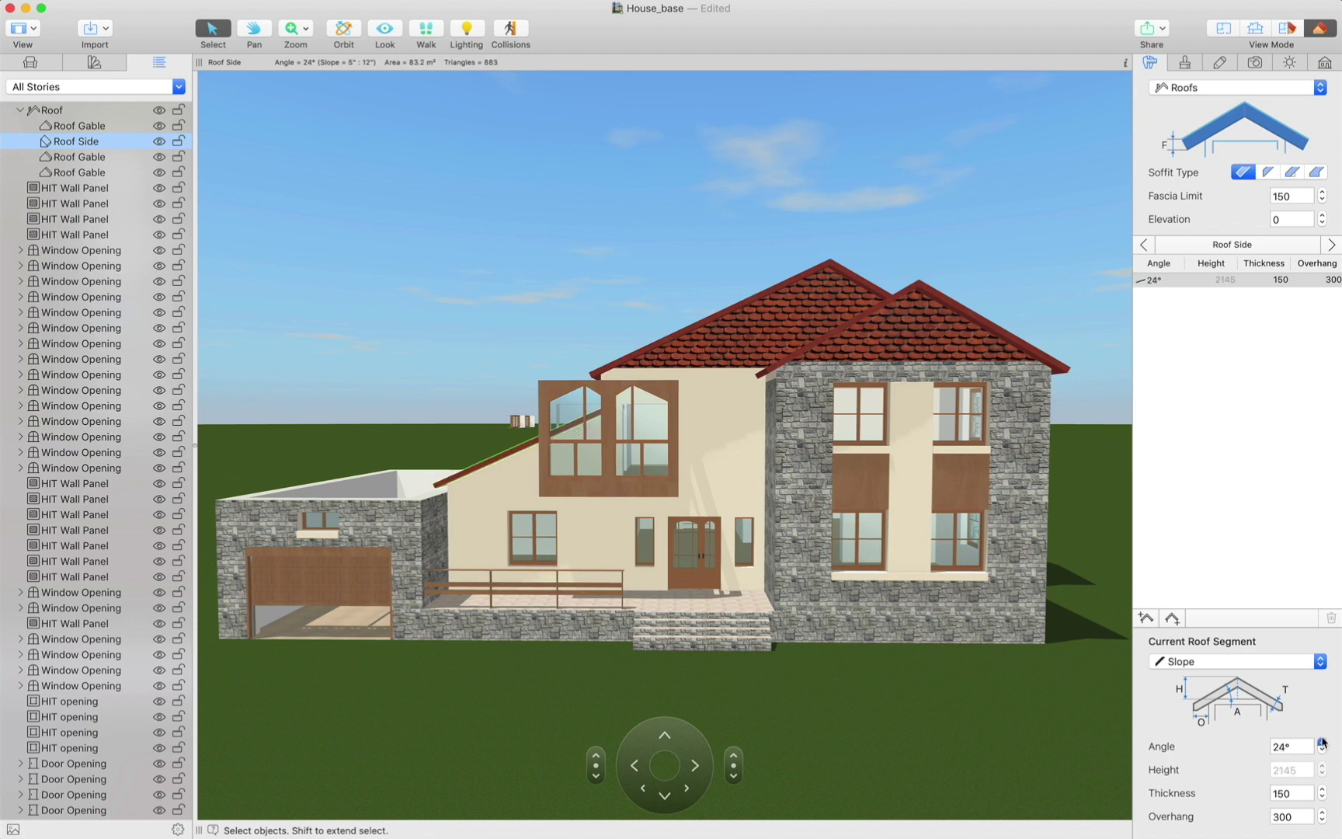
pyautogui.click(1322, 742)
# Set the shed roof's elevation to 1060 so that its slope lines up with the main roof.
pyautogui.click(1294, 221)
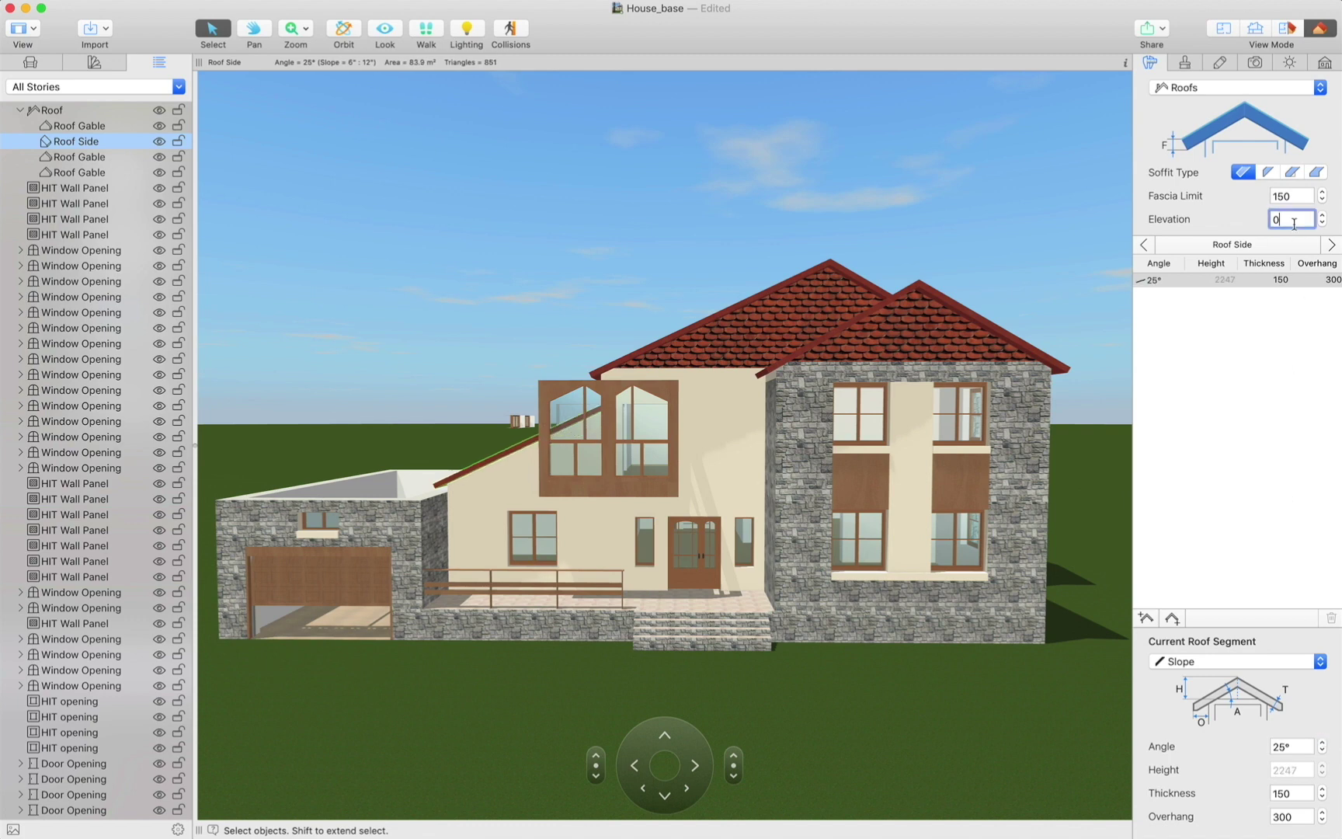
pyautogui.press('BackSpace')
pyautogui.write('1060')
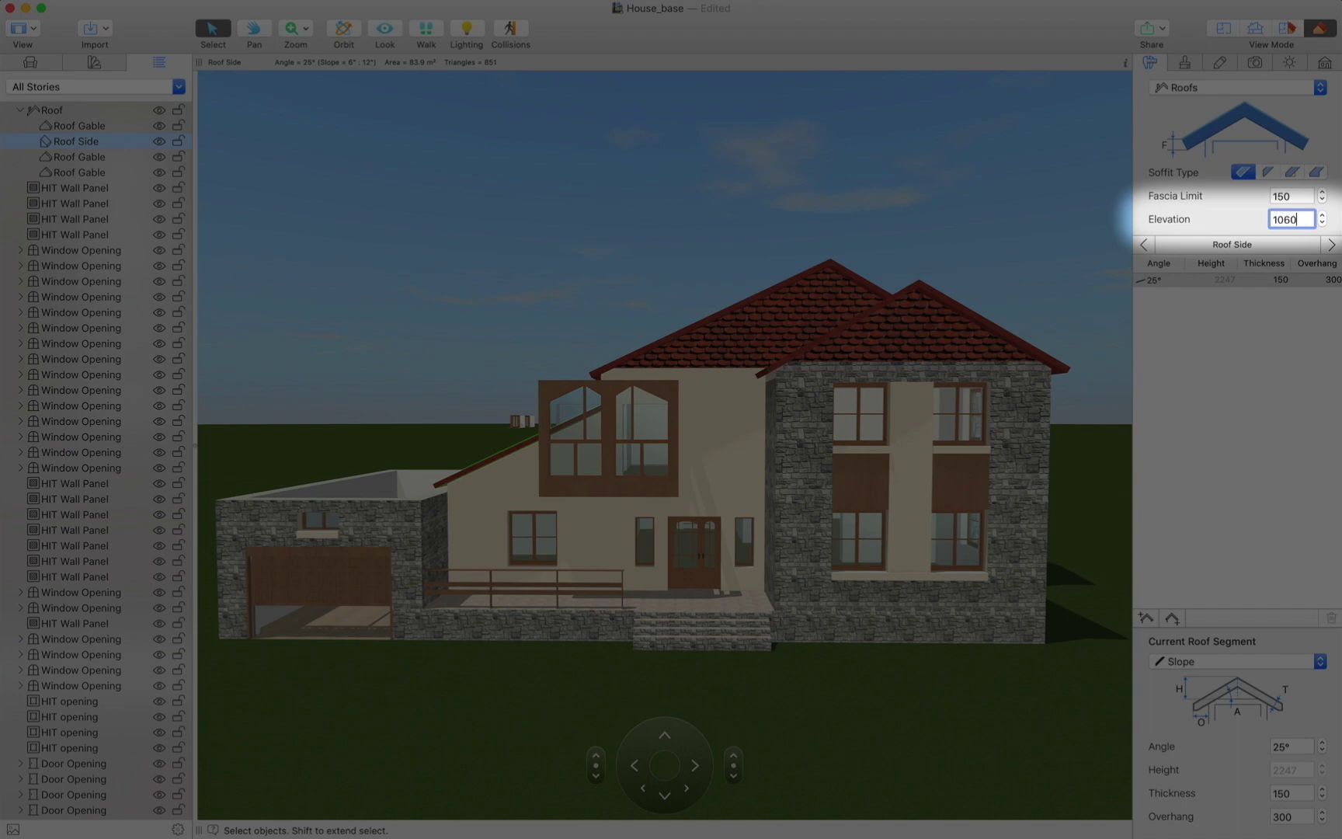
pyautogui.press('Return')
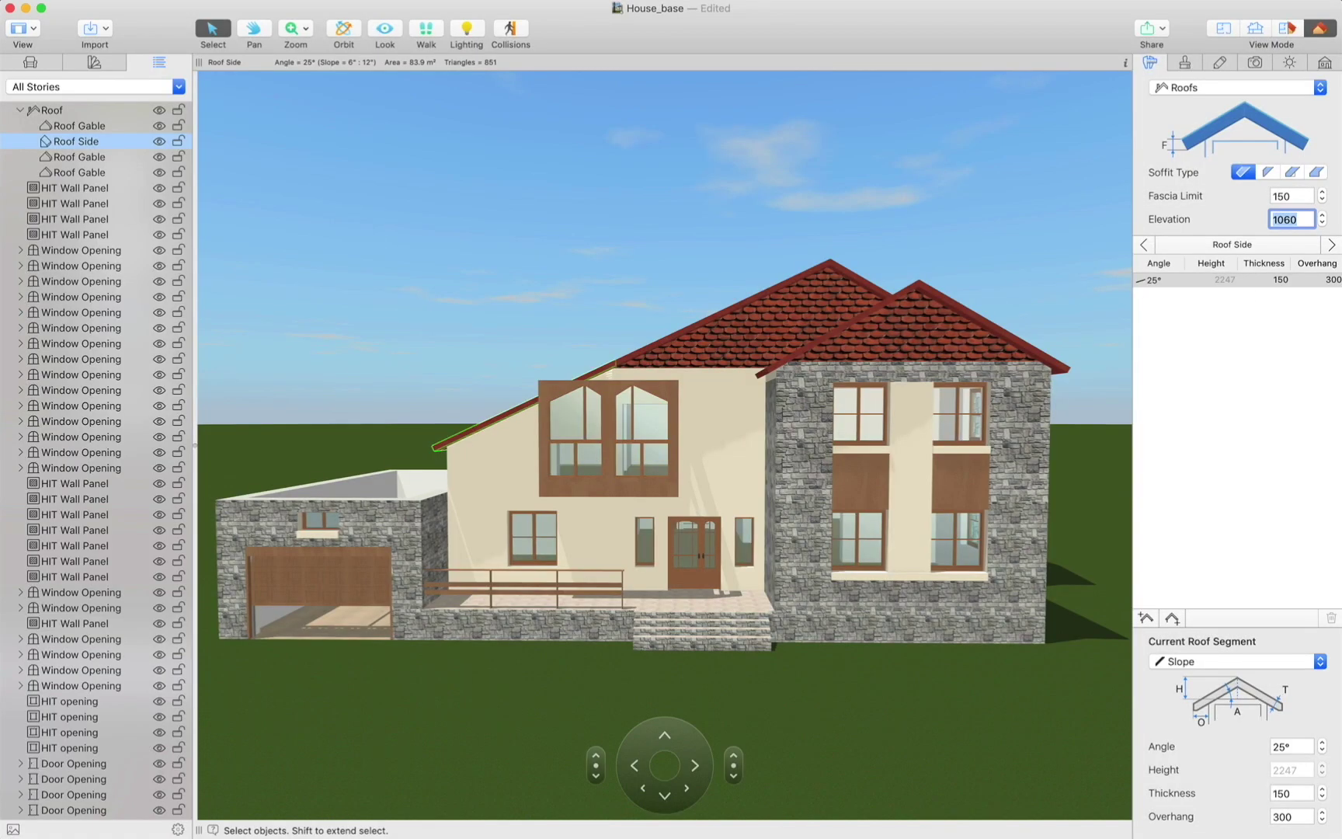
pyautogui.click(960, 724)
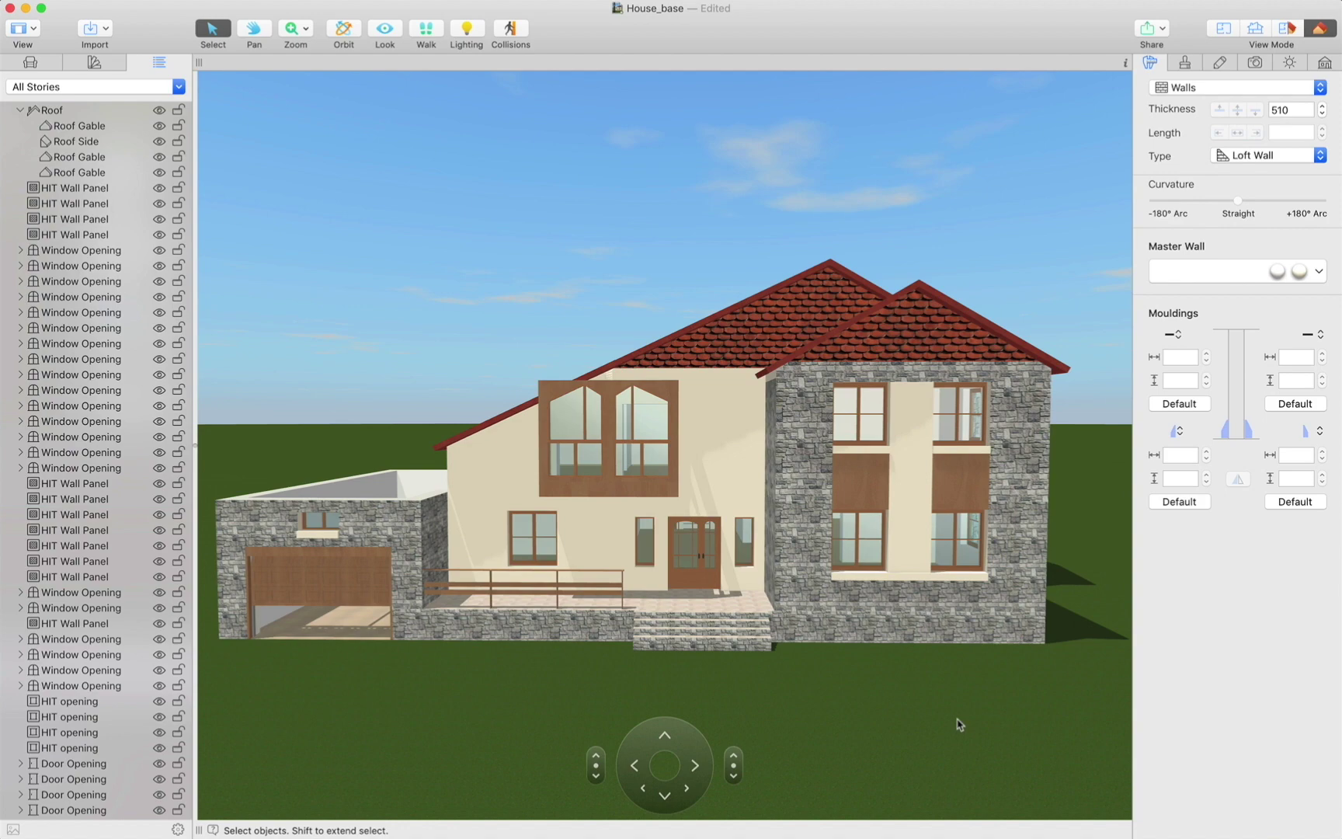
# Select the three gable segments of the new shed roof and change their segment type to Hole.
pyautogui.scroll(5, 77, 357)
pyautogui.click(54, 362)
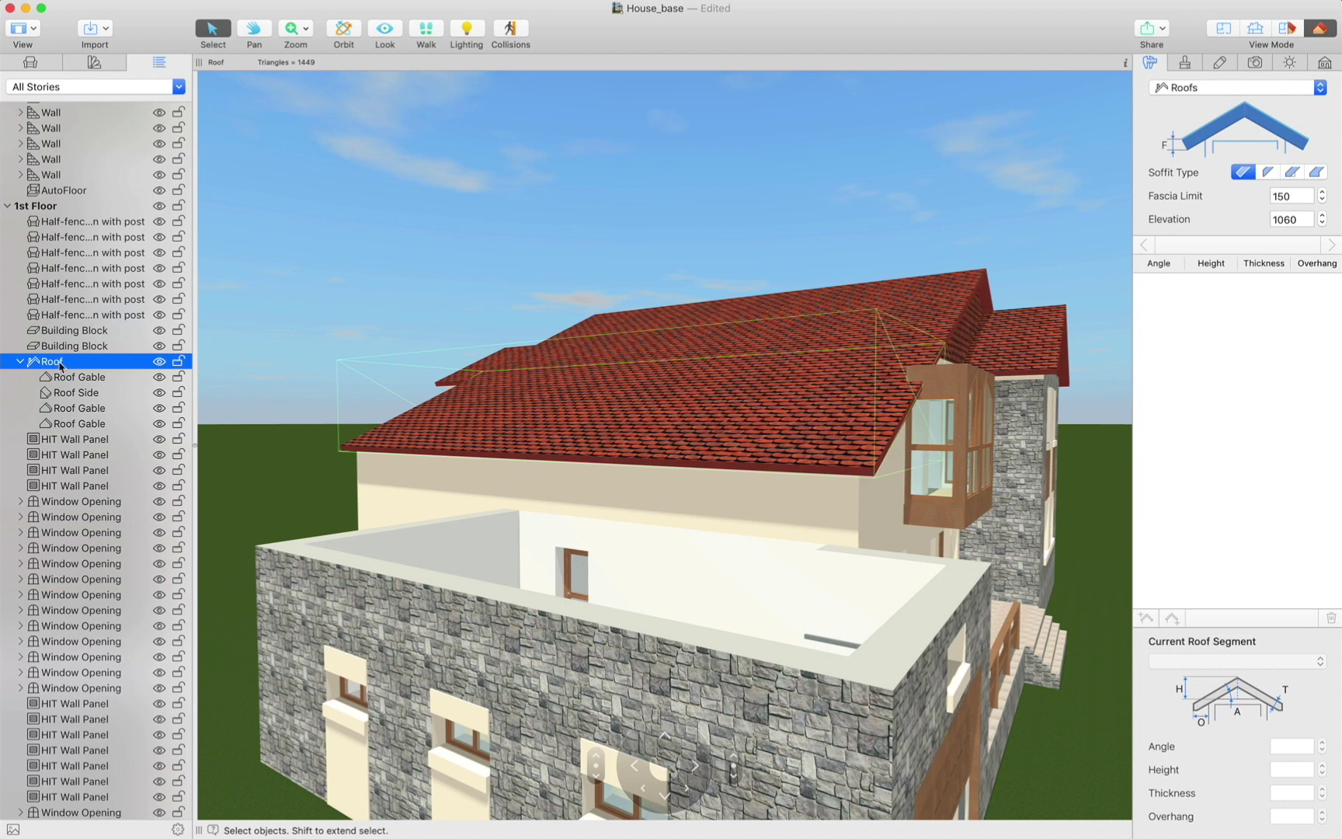
pyautogui.click(64, 378)
pyautogui.keyDown('shift'); pyautogui.click(75, 408); pyautogui.keyUp('shift')
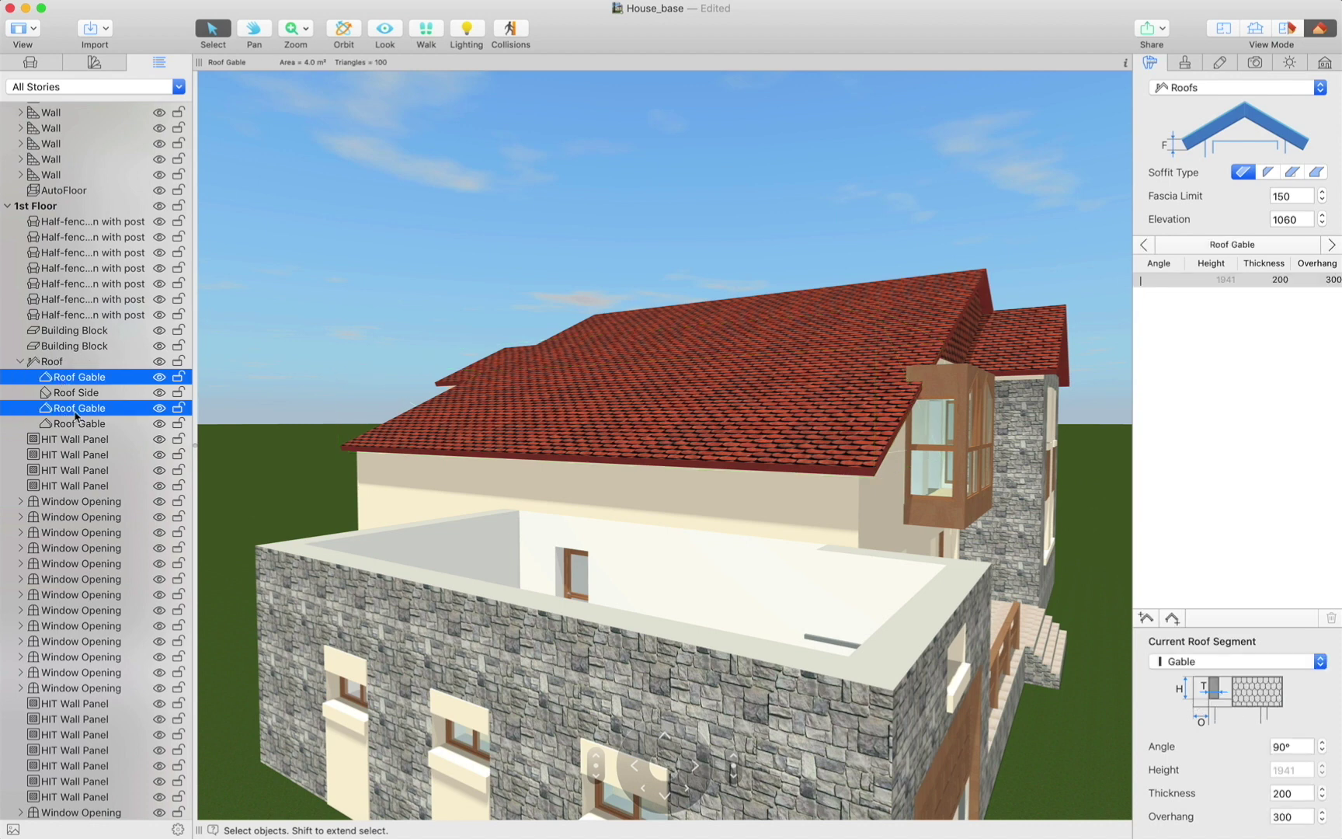
pyautogui.keyDown('shift'); pyautogui.click(76, 424); pyautogui.keyUp('shift')
pyautogui.click(1286, 662)
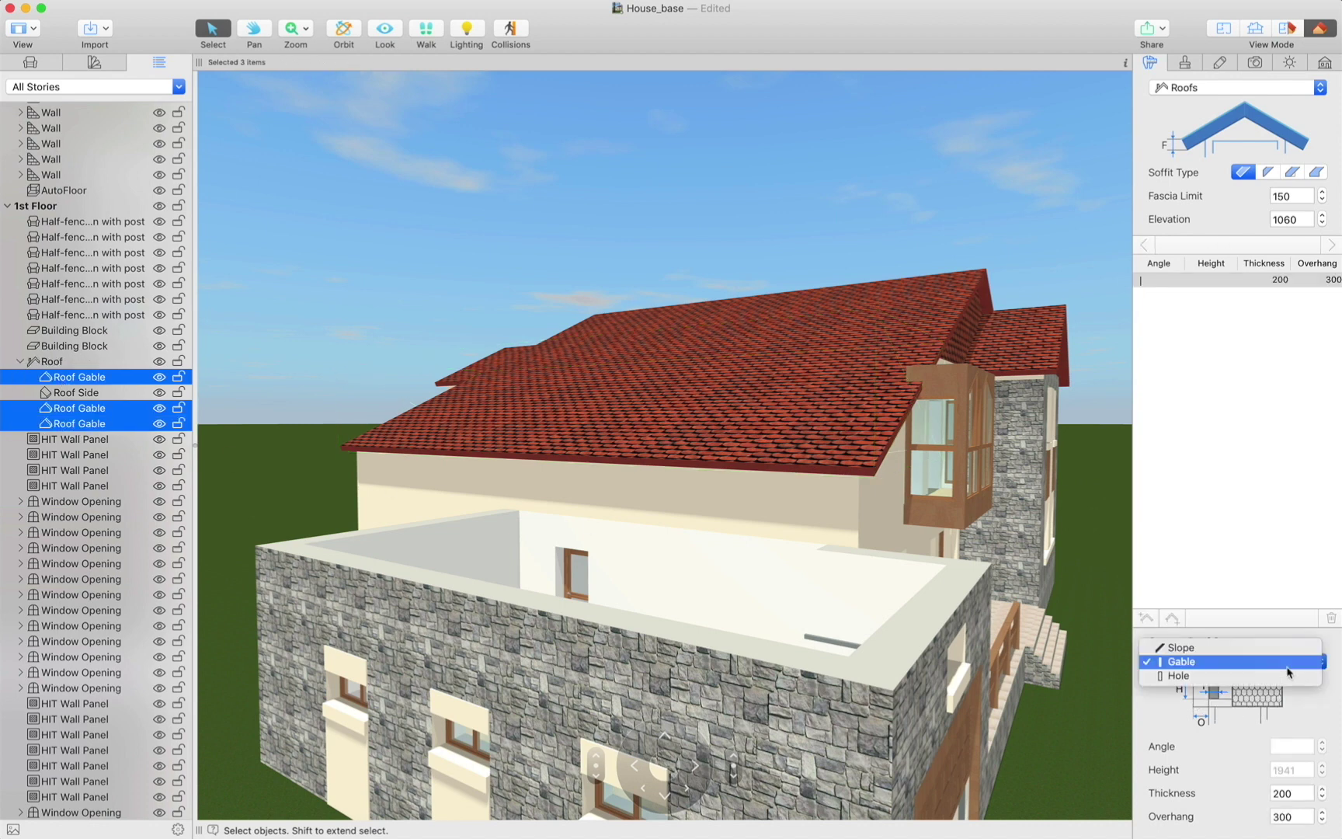
pyautogui.click(1259, 676)
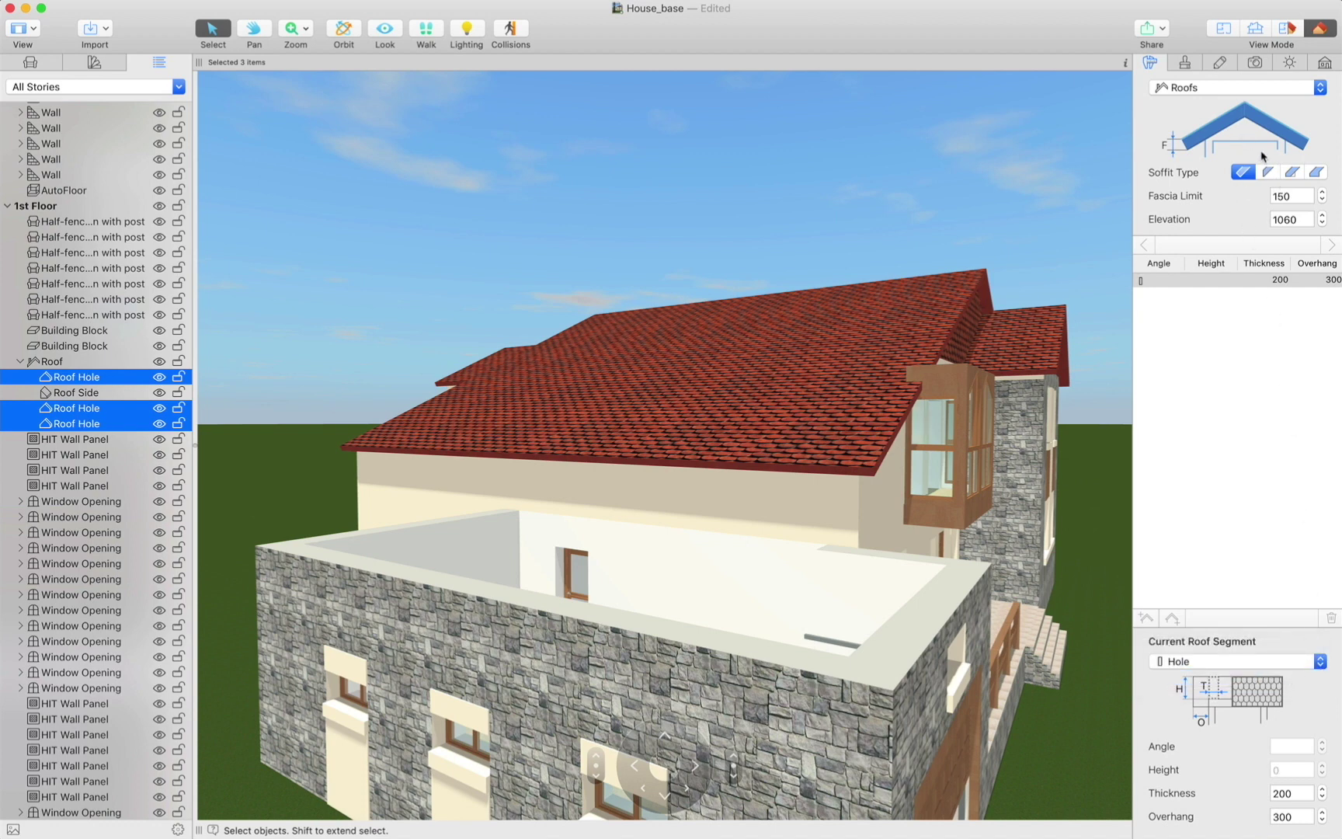
# In the 2D plan, add contour points to the shed roof's outer edge where the partitions above the 9.6 m² room and below the 9.4 m² room meet it.
pyautogui.click(1218, 36)
pyautogui.click(407, 315)
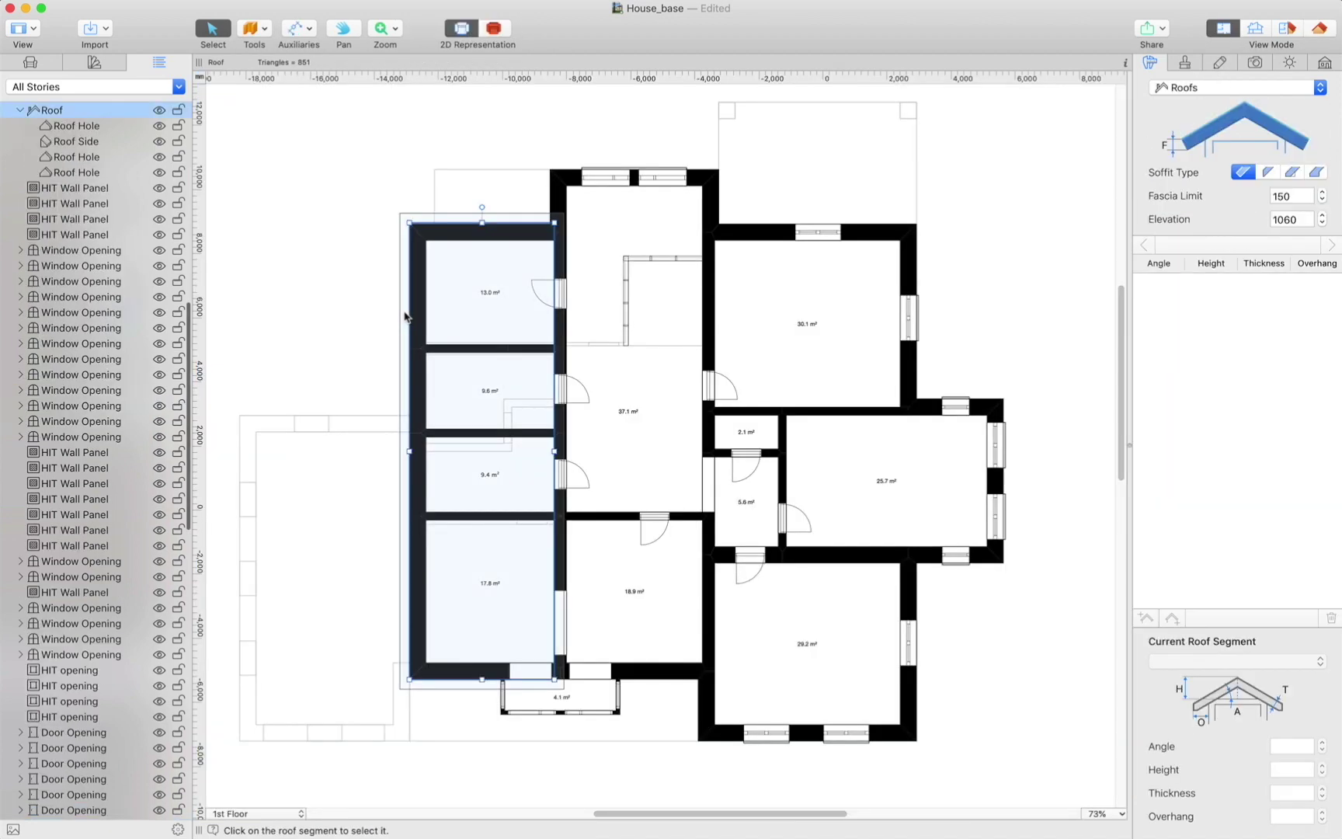
pyautogui.click(407, 315)
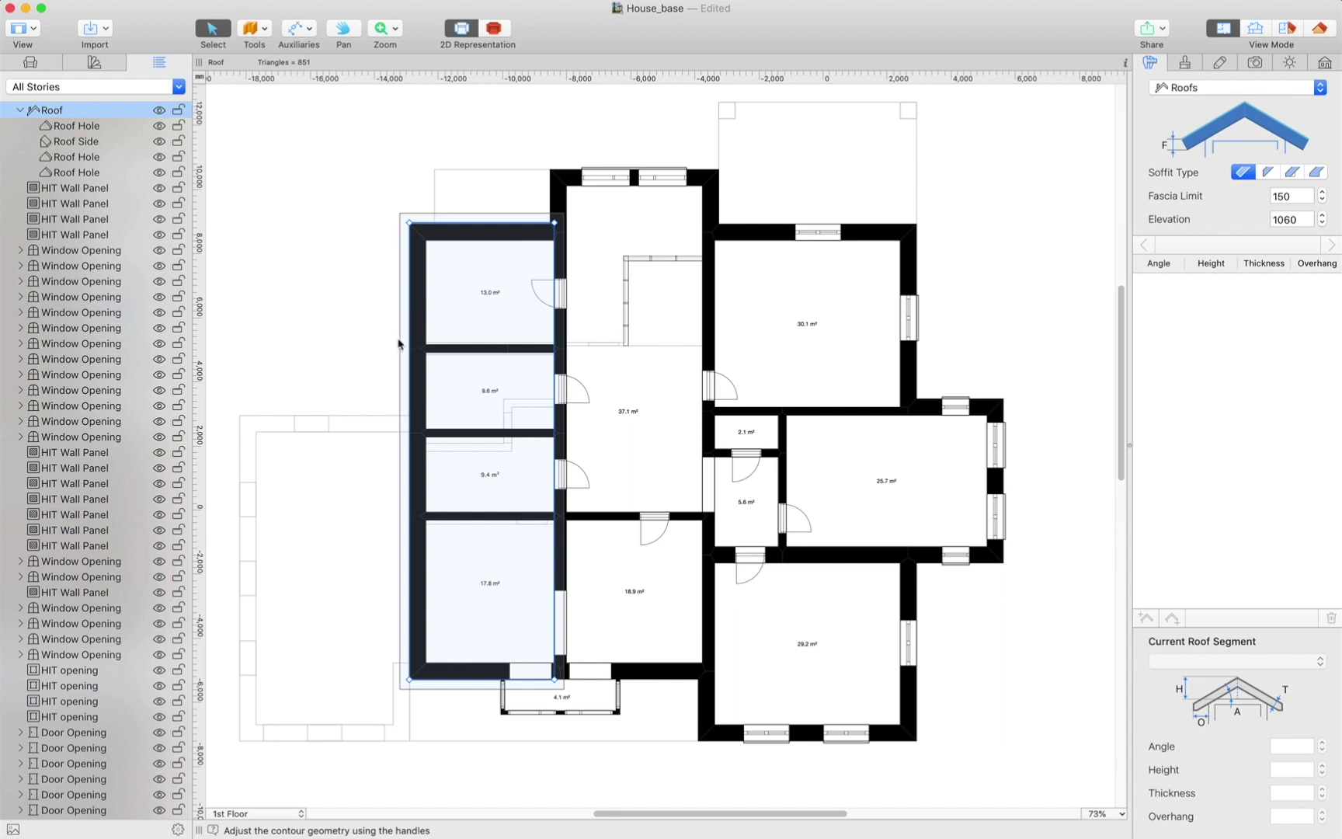
pyautogui.scroll(10, 399, 344)
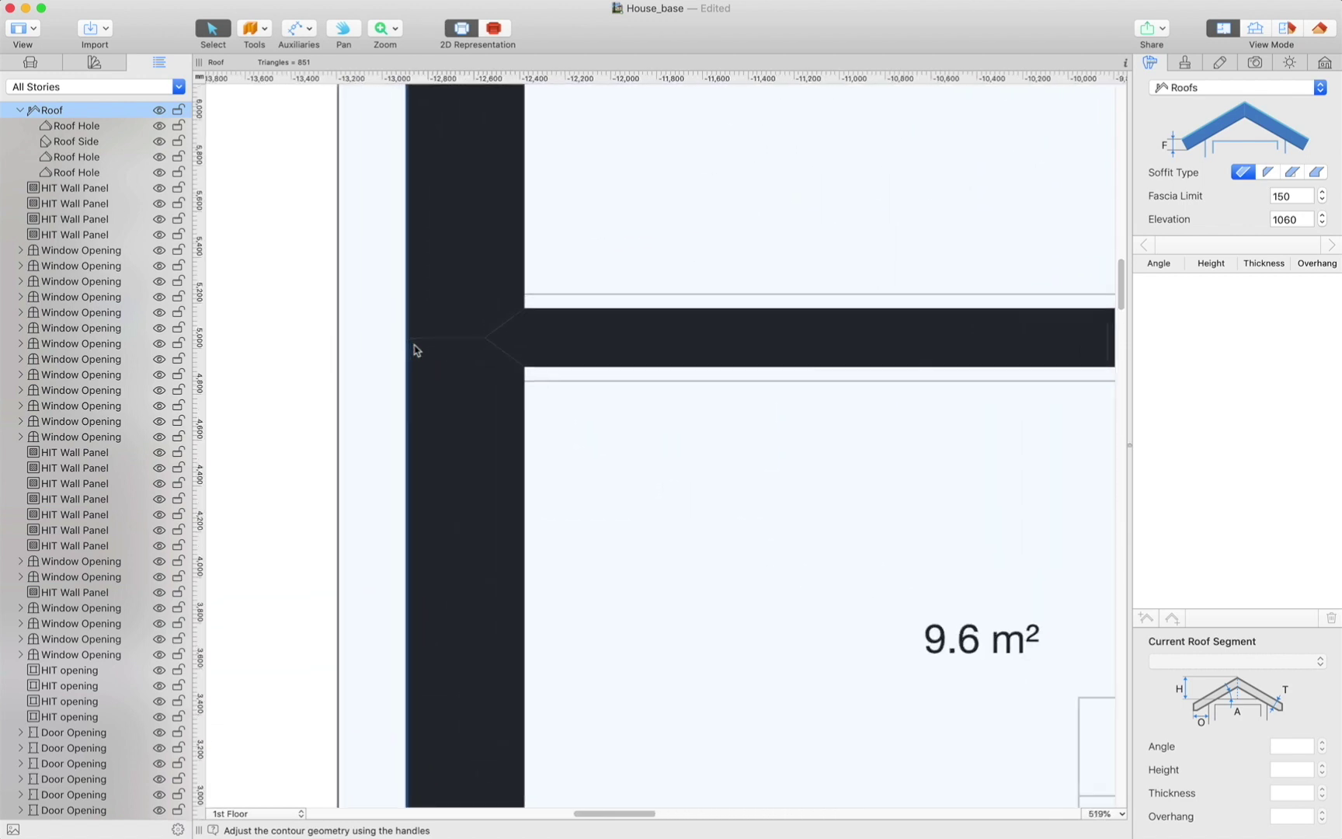
pyautogui.scroll(1, 413, 347)
pyautogui.rightClick(407, 340)
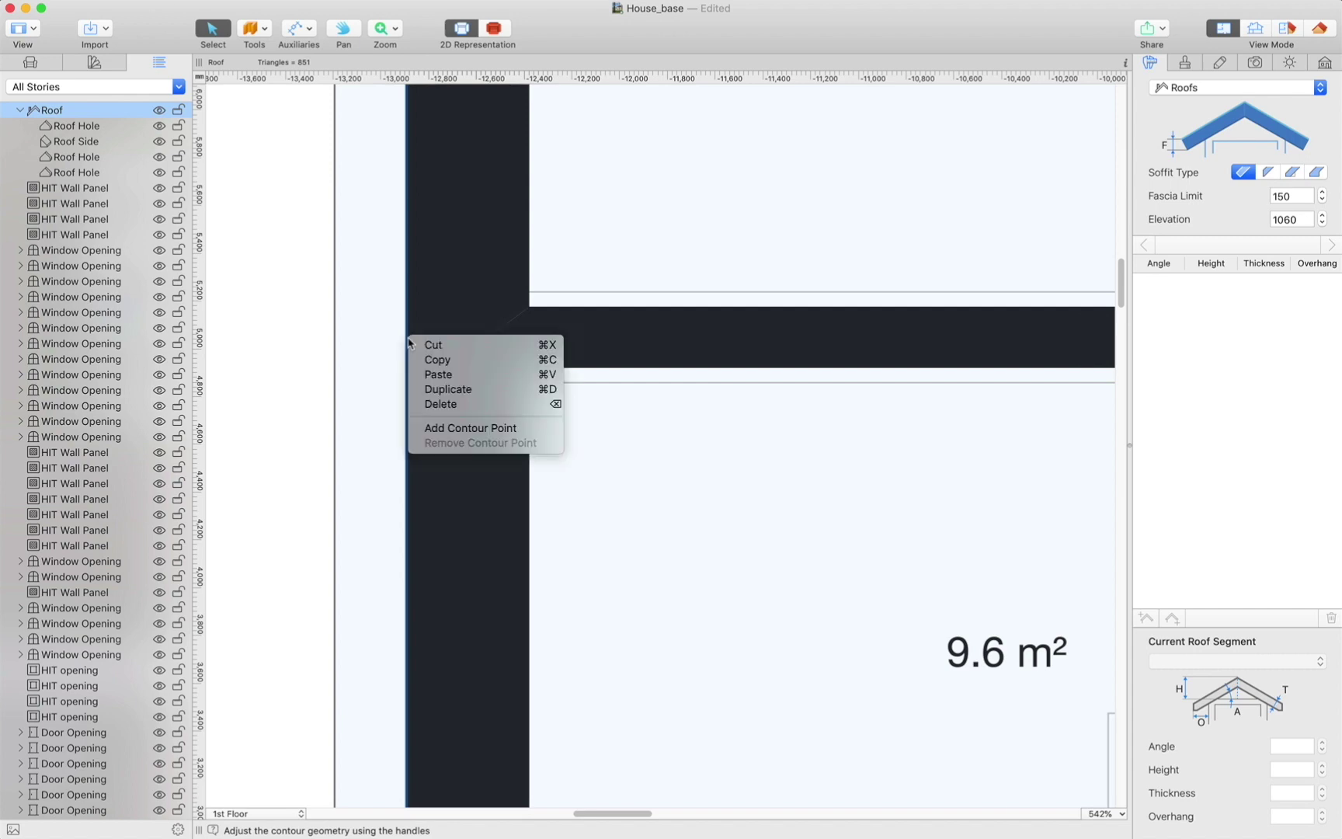
pyautogui.click(447, 426)
pyautogui.scroll(-10, 417, 381)
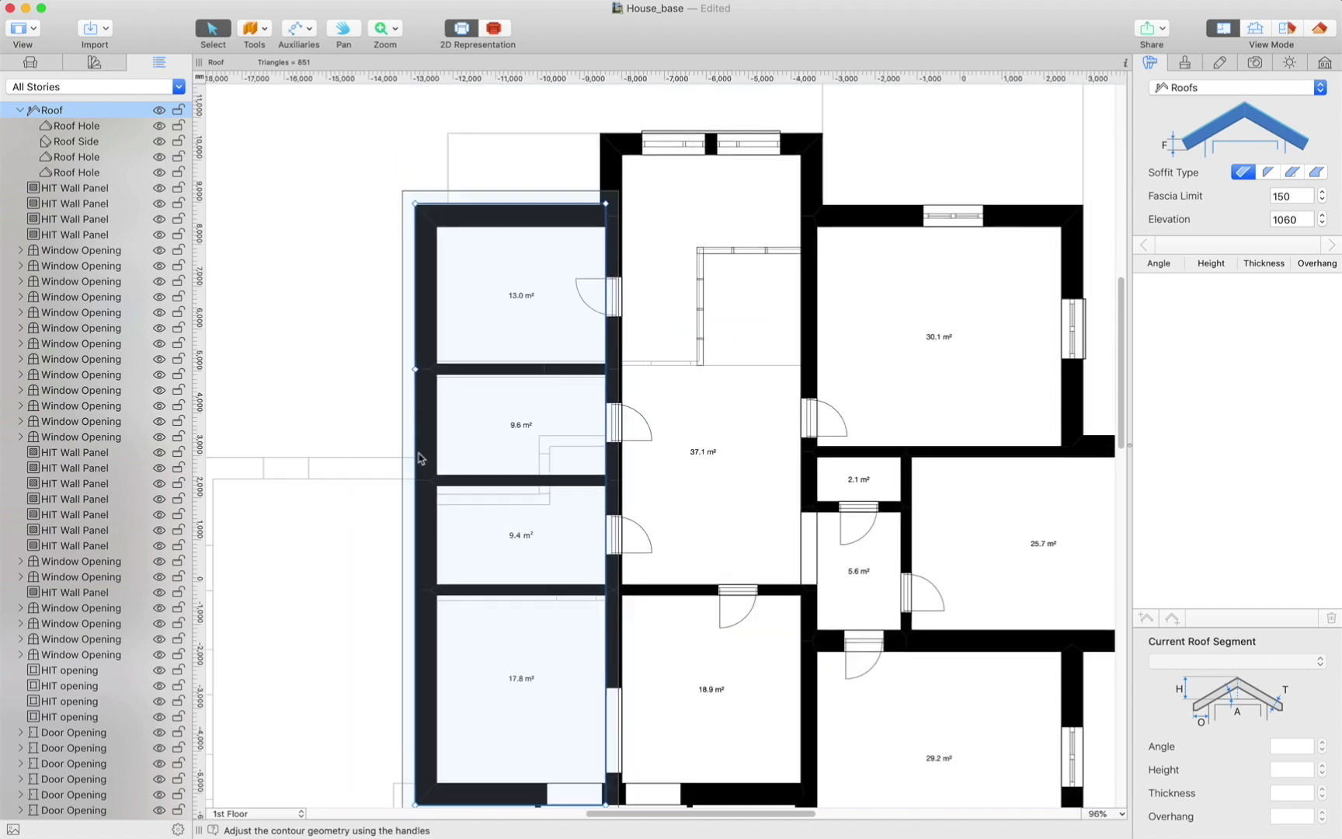
pyautogui.scroll(9, 415, 591)
pyautogui.rightClick(411, 592)
pyautogui.click(471, 682)
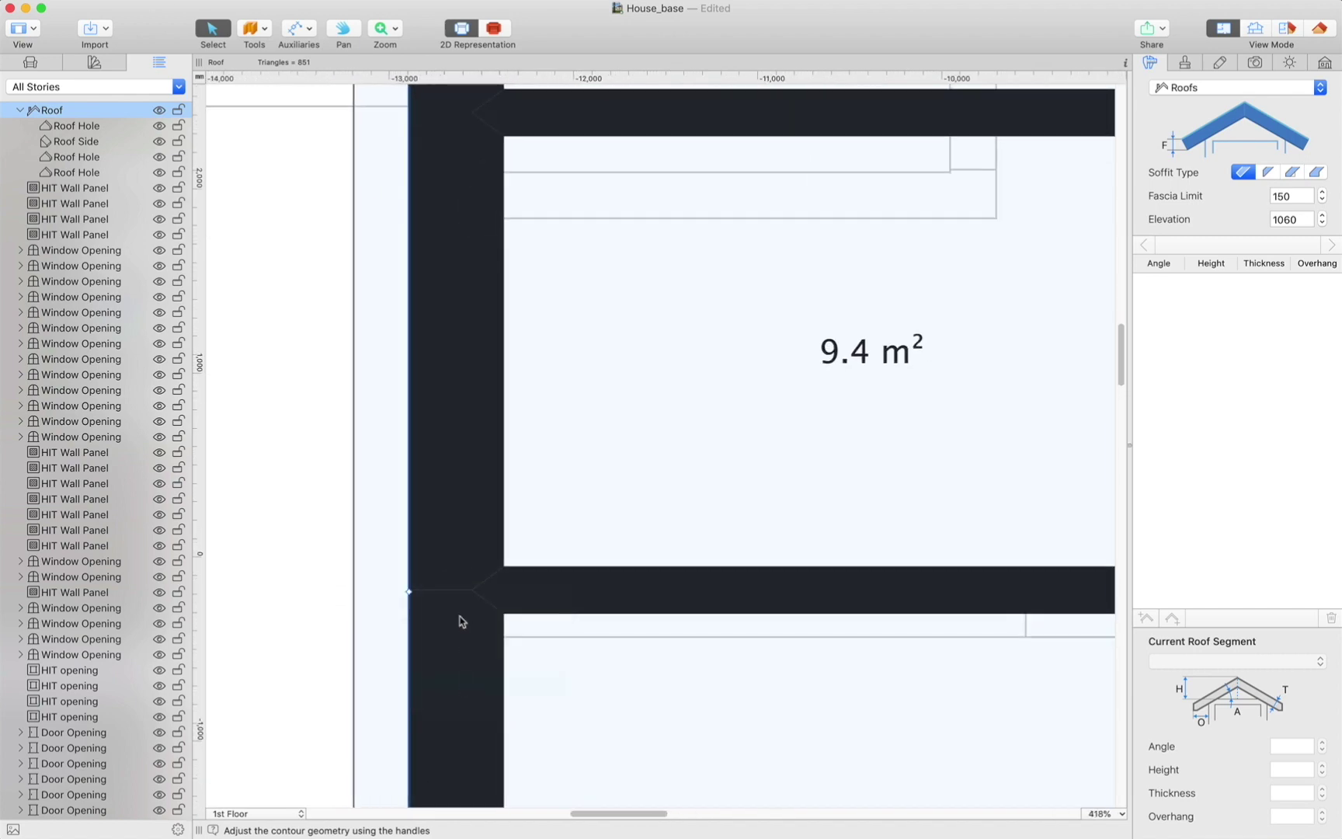
pyautogui.scroll(-8, 413, 402)
# Add a second contour point beside the one at the 9.6 m² room's partition and shift it slightly to split the shed roof's slope.
pyautogui.scroll(10, 358, 328)
pyautogui.scroll(5, 358, 327)
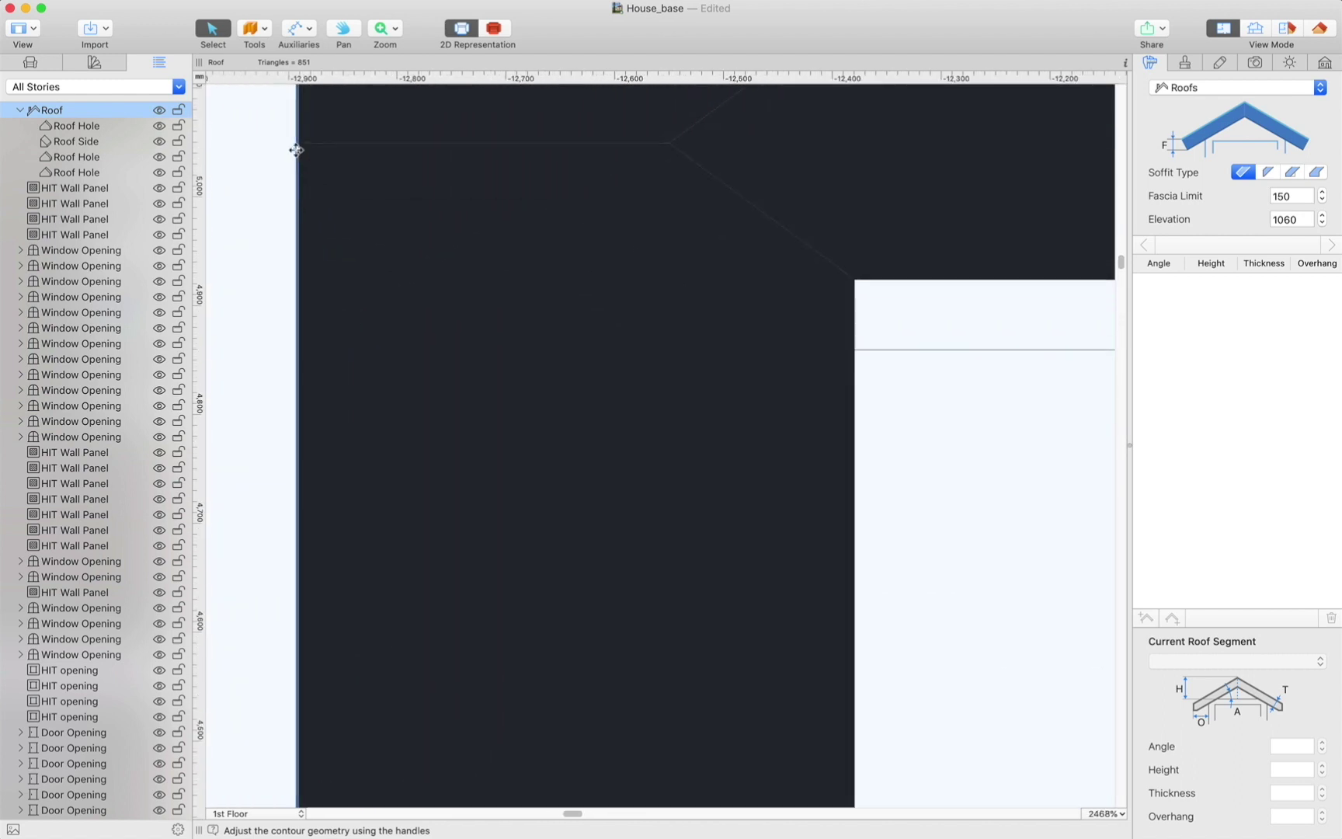
pyautogui.rightClick(296, 152)
pyautogui.click(359, 251)
pyautogui.moveTo(298, 162); pyautogui.dragTo(287, 142)
pyautogui.scroll(-10, 361, 225)
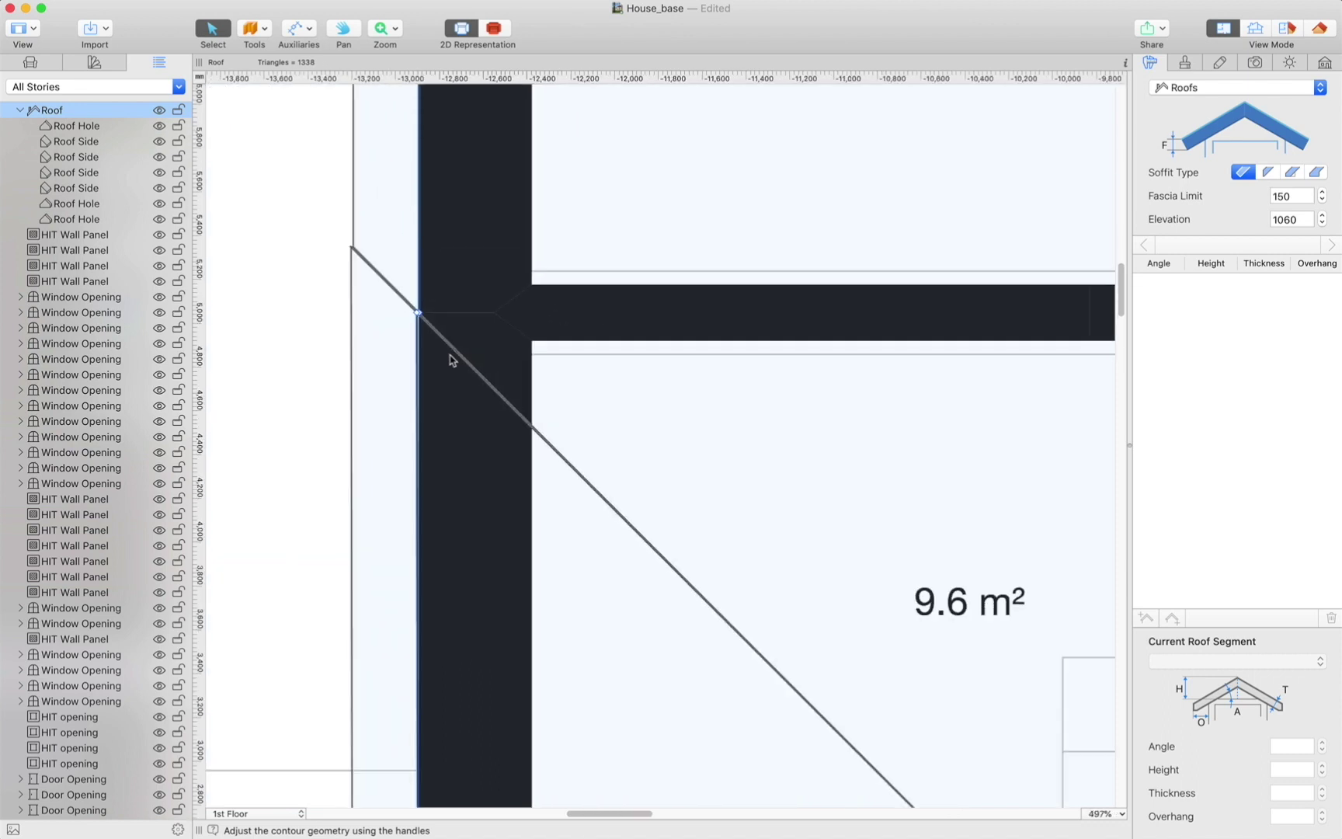
# Add another contour point beside the one below the 9.4 m² room and shift it slightly outward along the shed roof's outer edge.
pyautogui.scroll(8, 479, 510)
pyautogui.scroll(3, 497, 535)
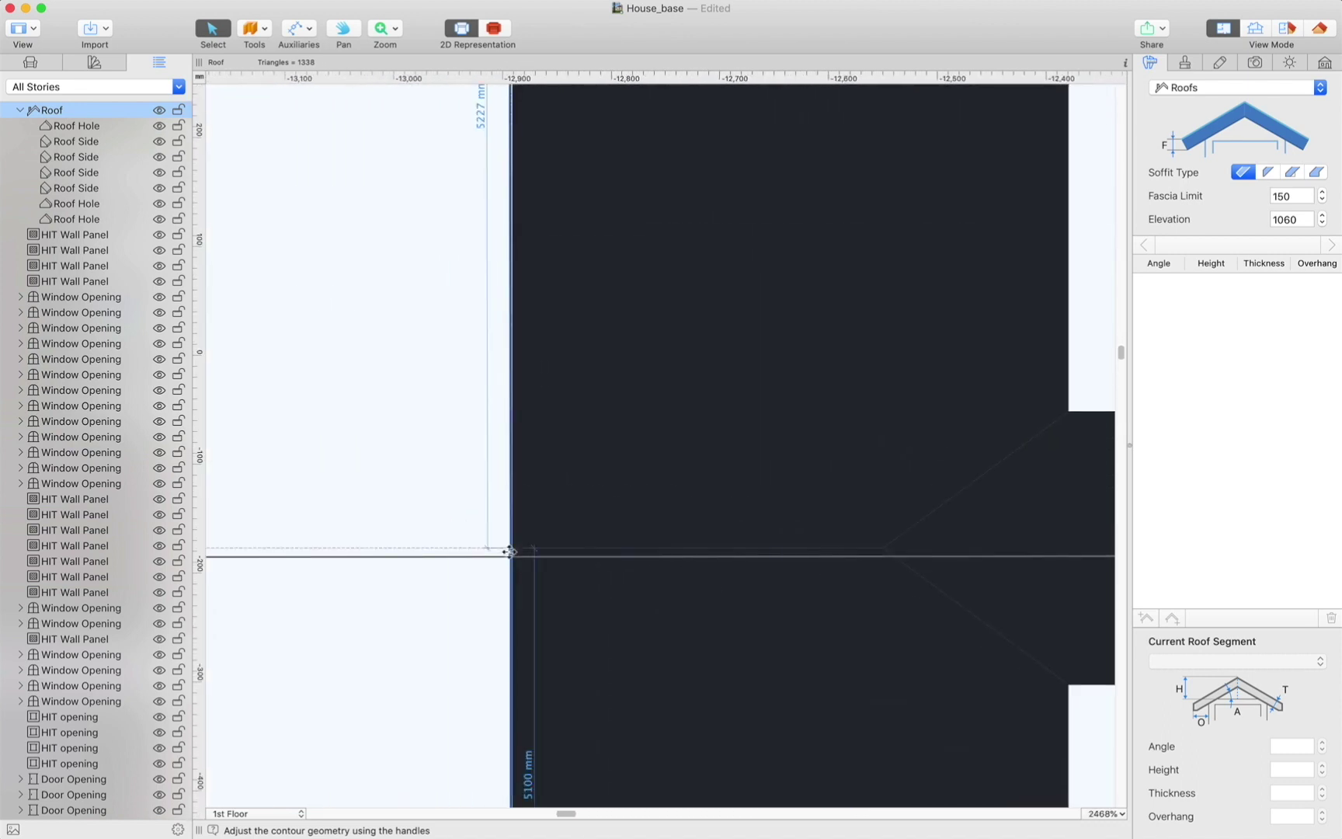
pyautogui.rightClick(507, 534)
pyautogui.click(547, 620)
pyautogui.moveTo(505, 550); pyautogui.dragTo(495, 549)
pyautogui.scroll(-15, 502, 534)
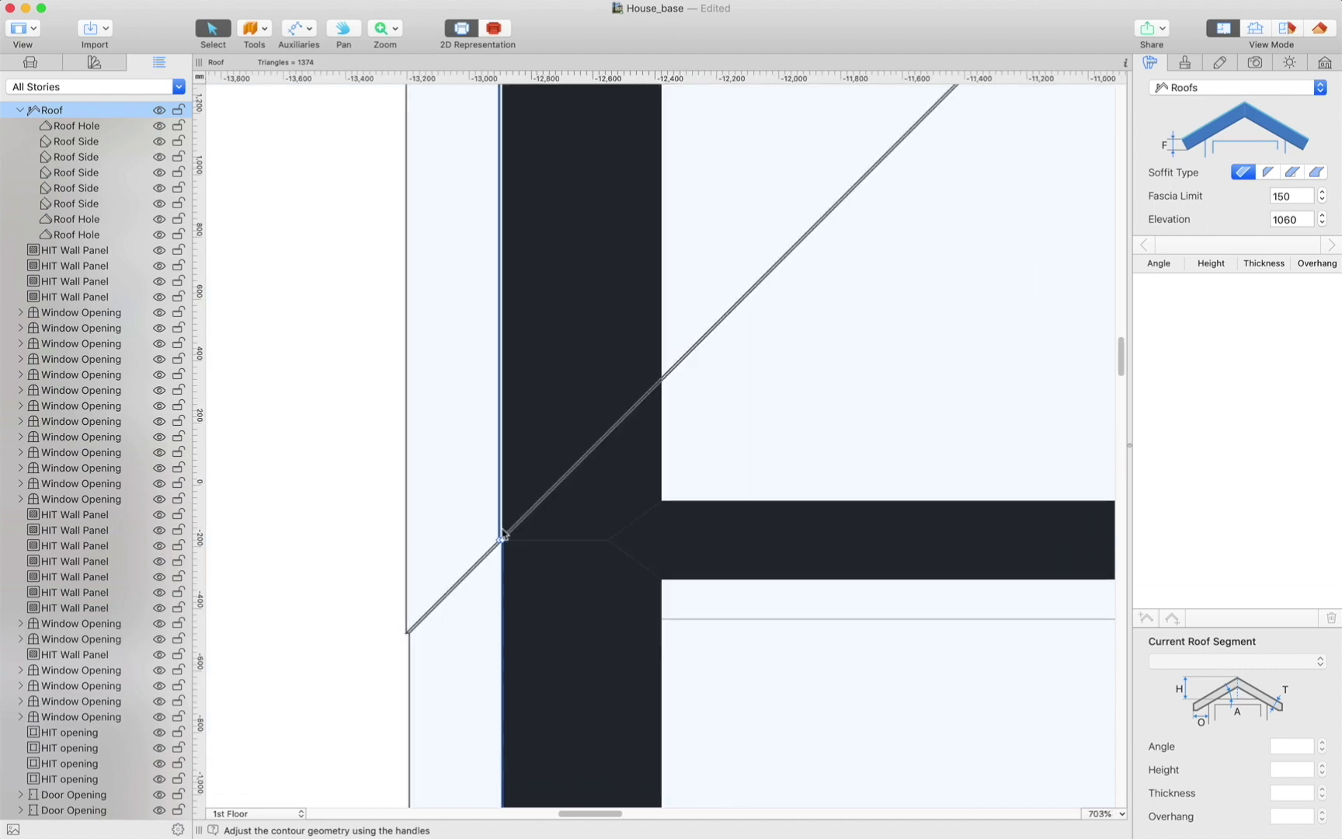
# In the 3D view, change the triangular middle side segment of the shed roof to a Hole.
pyautogui.press('super+2')
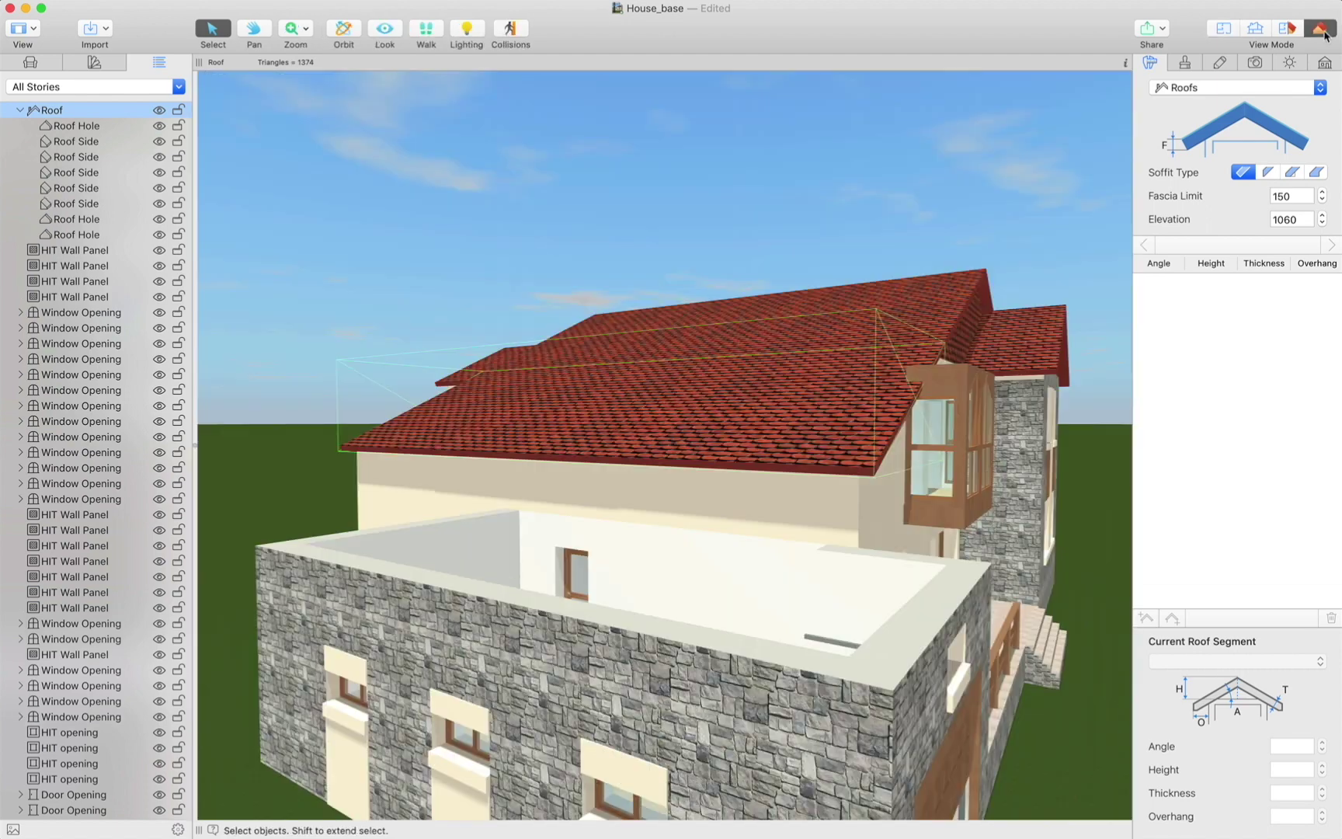
pyautogui.click(564, 443)
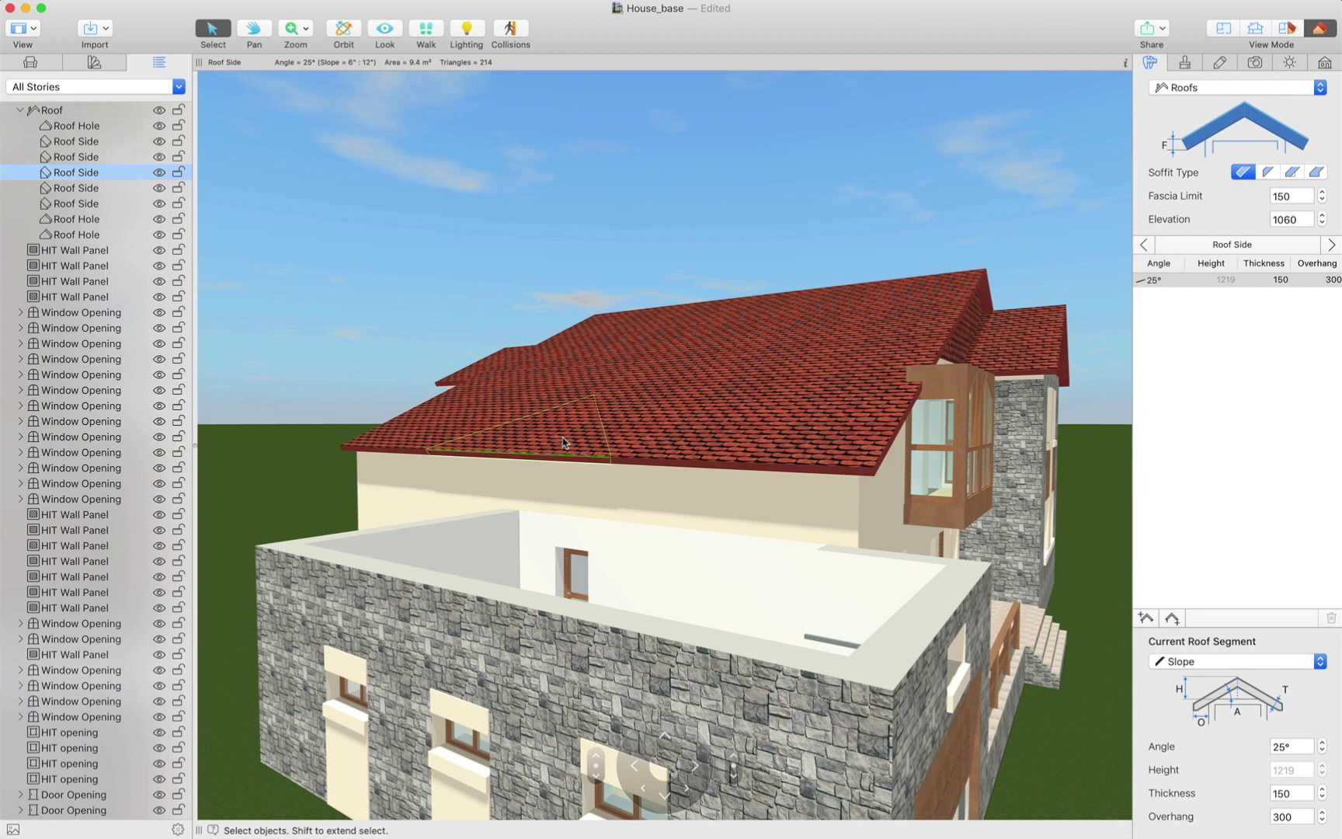
pyautogui.click(1153, 661)
pyautogui.click(1199, 694)
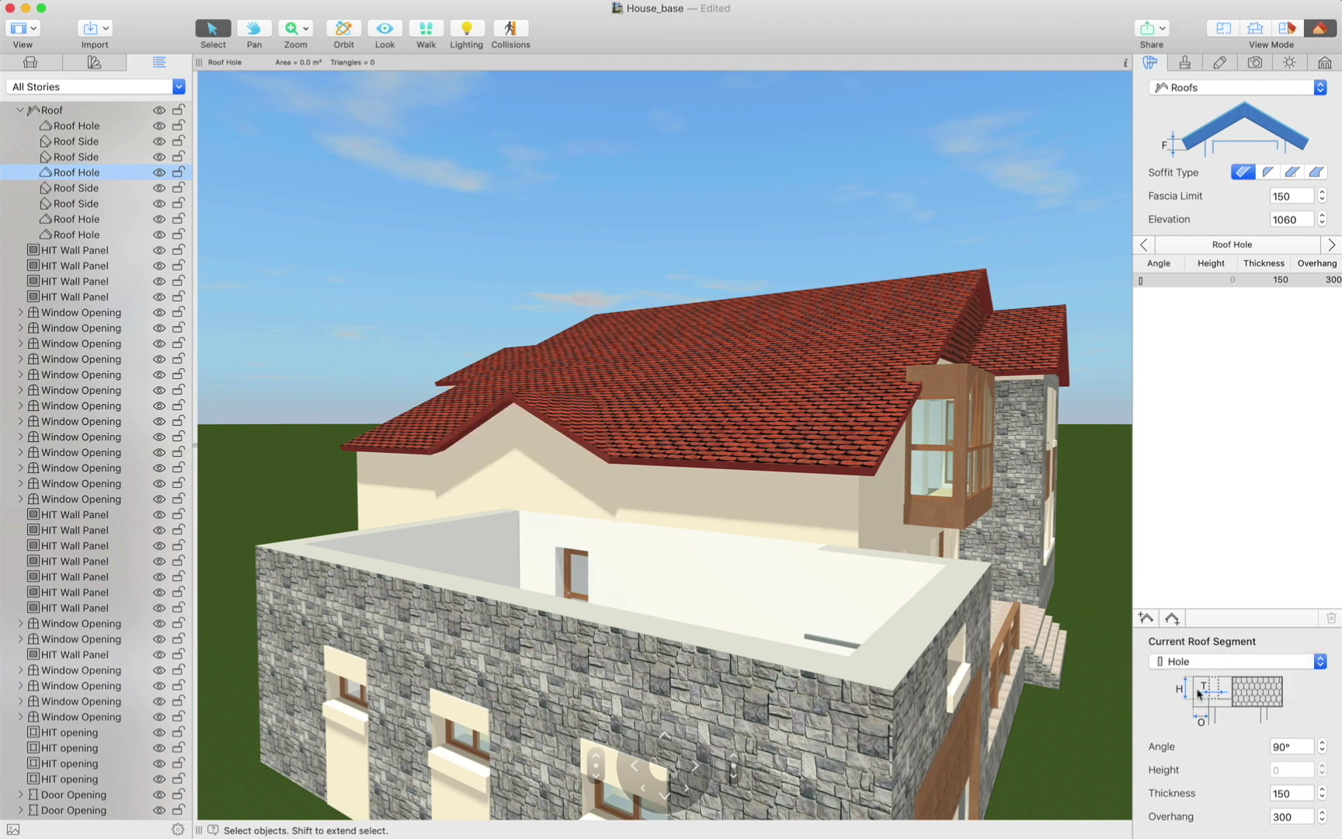
# On the 1st Floor plan, draw a rectangular roof over the 4.1 m² bay window, using the Gable template rotated so the gable faces outward.
pyautogui.press('super+1')
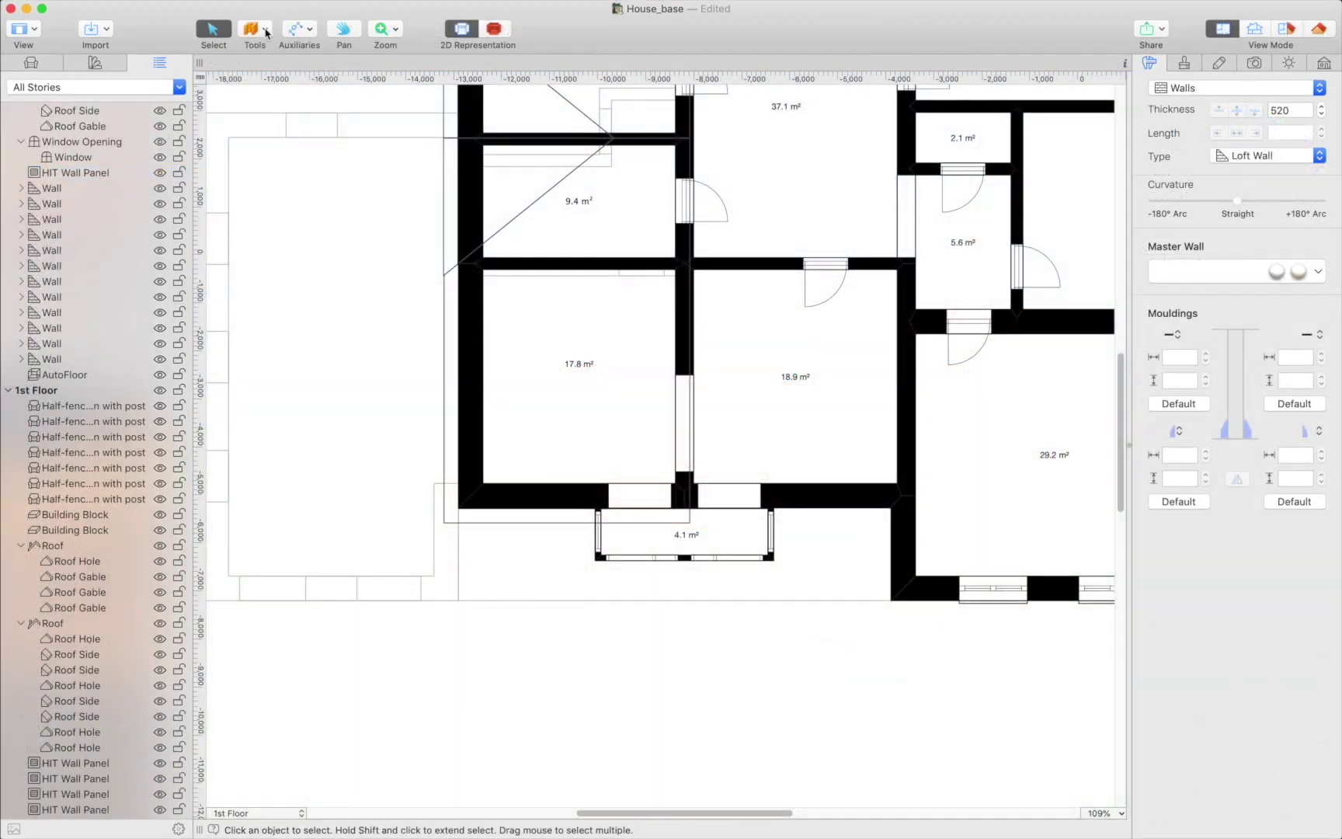
pyautogui.click(265, 31)
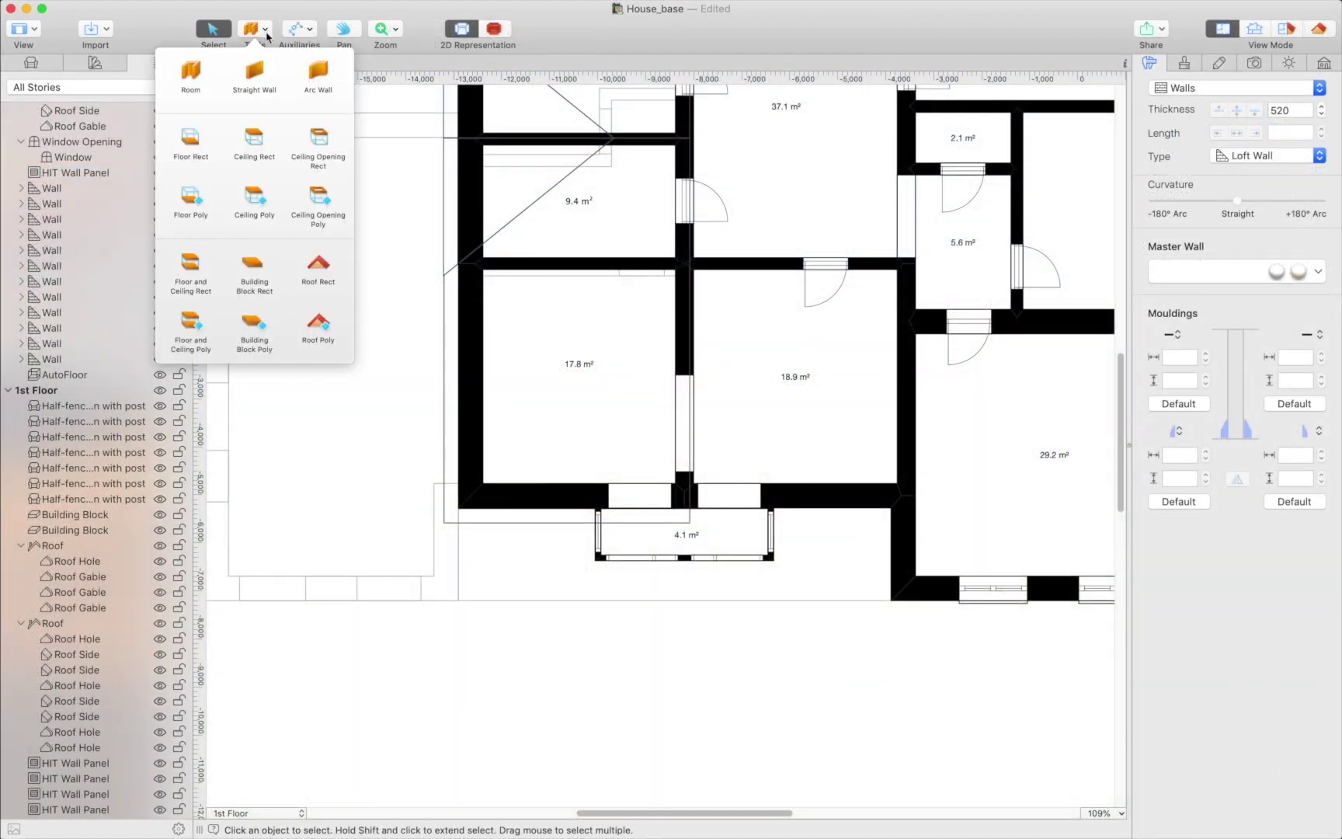
pyautogui.click(318, 268)
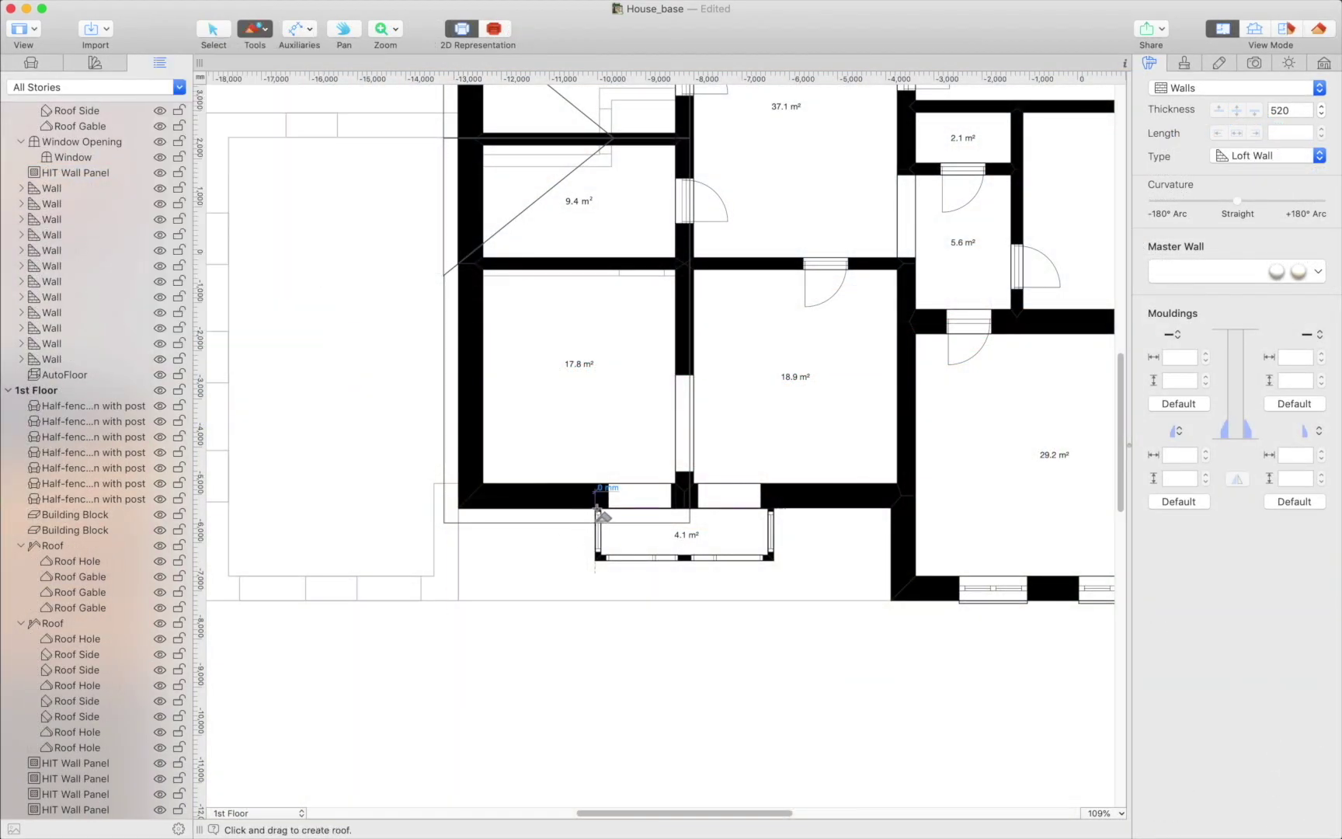
pyautogui.moveTo(595, 513); pyautogui.dragTo(772, 556)
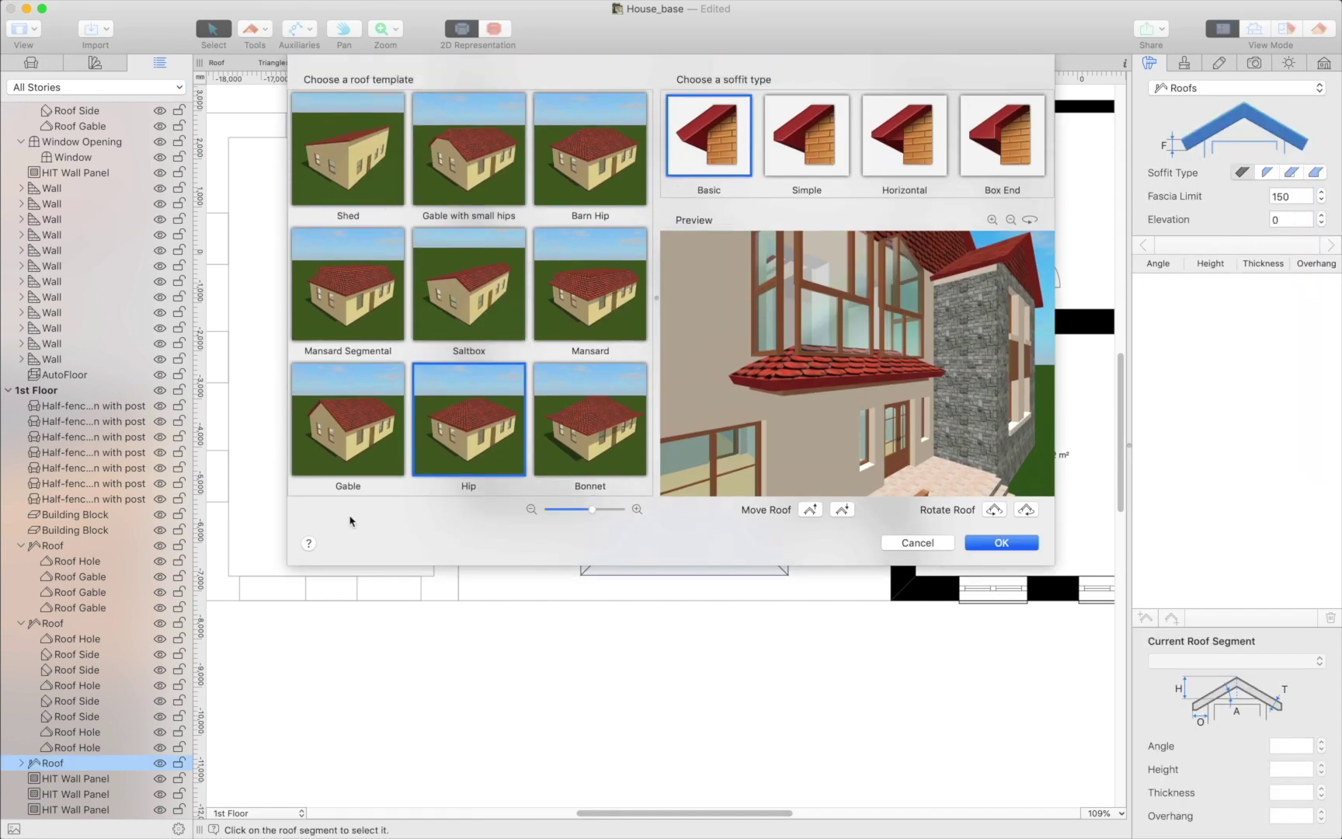
pyautogui.click(384, 444)
pyautogui.click(994, 511)
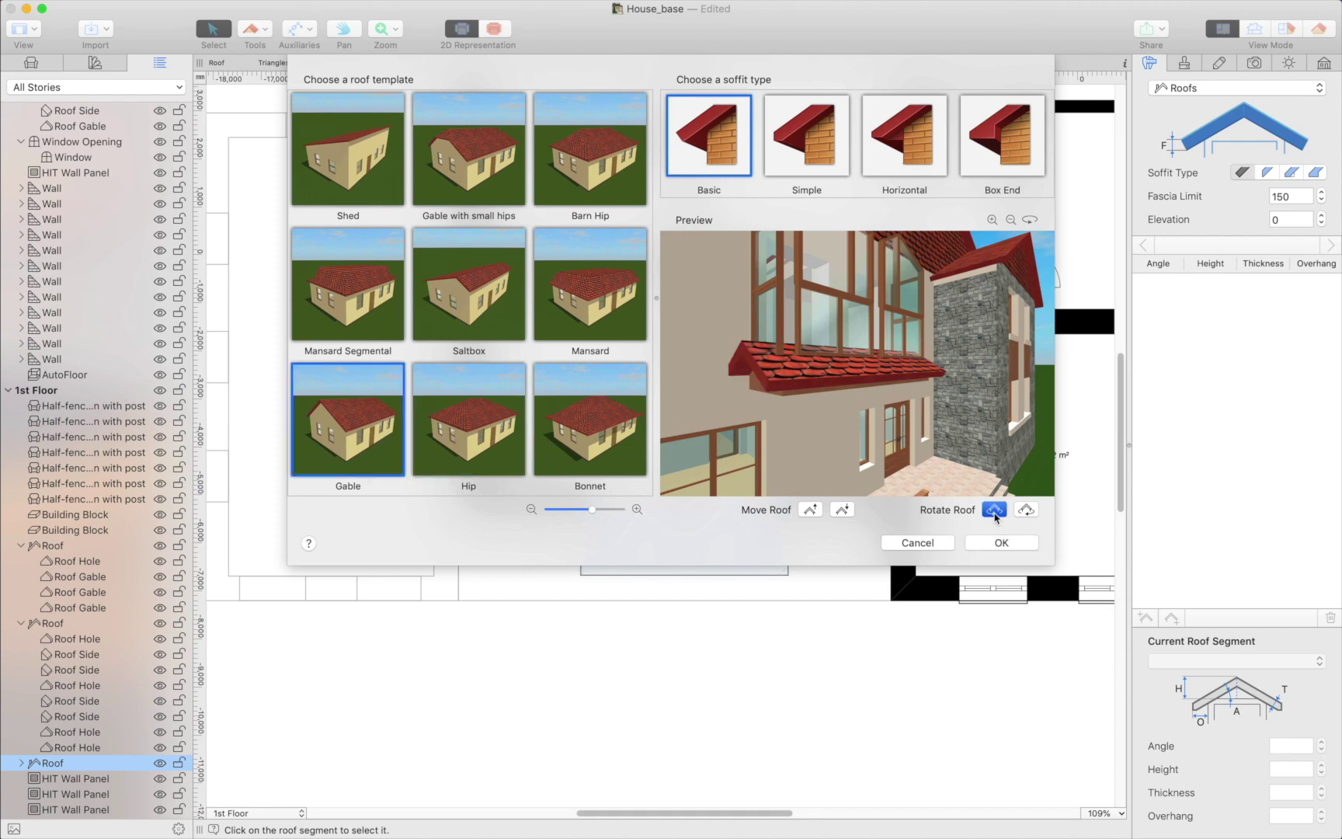
pyautogui.click(997, 546)
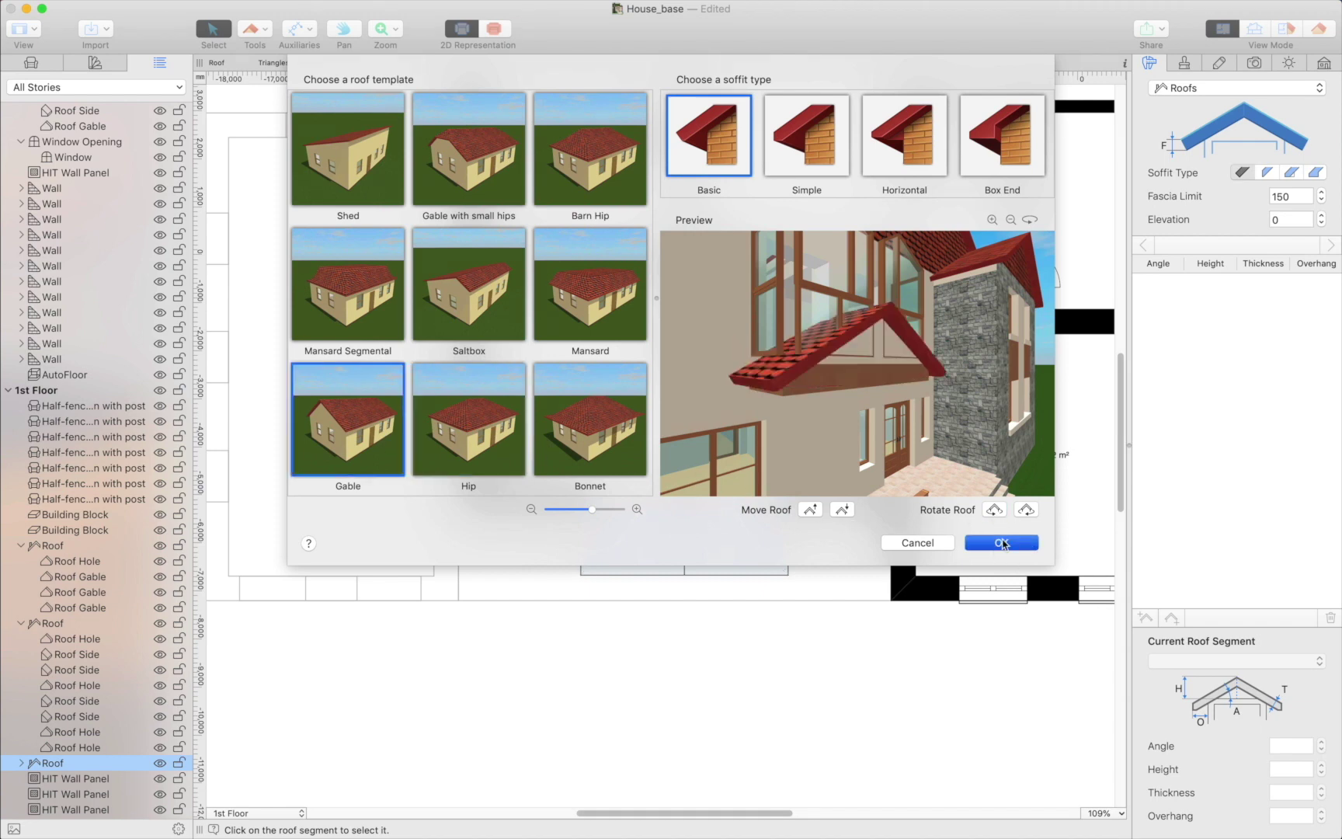
# Set the bay window roof's elevation to 2382.
pyautogui.click(1299, 220)
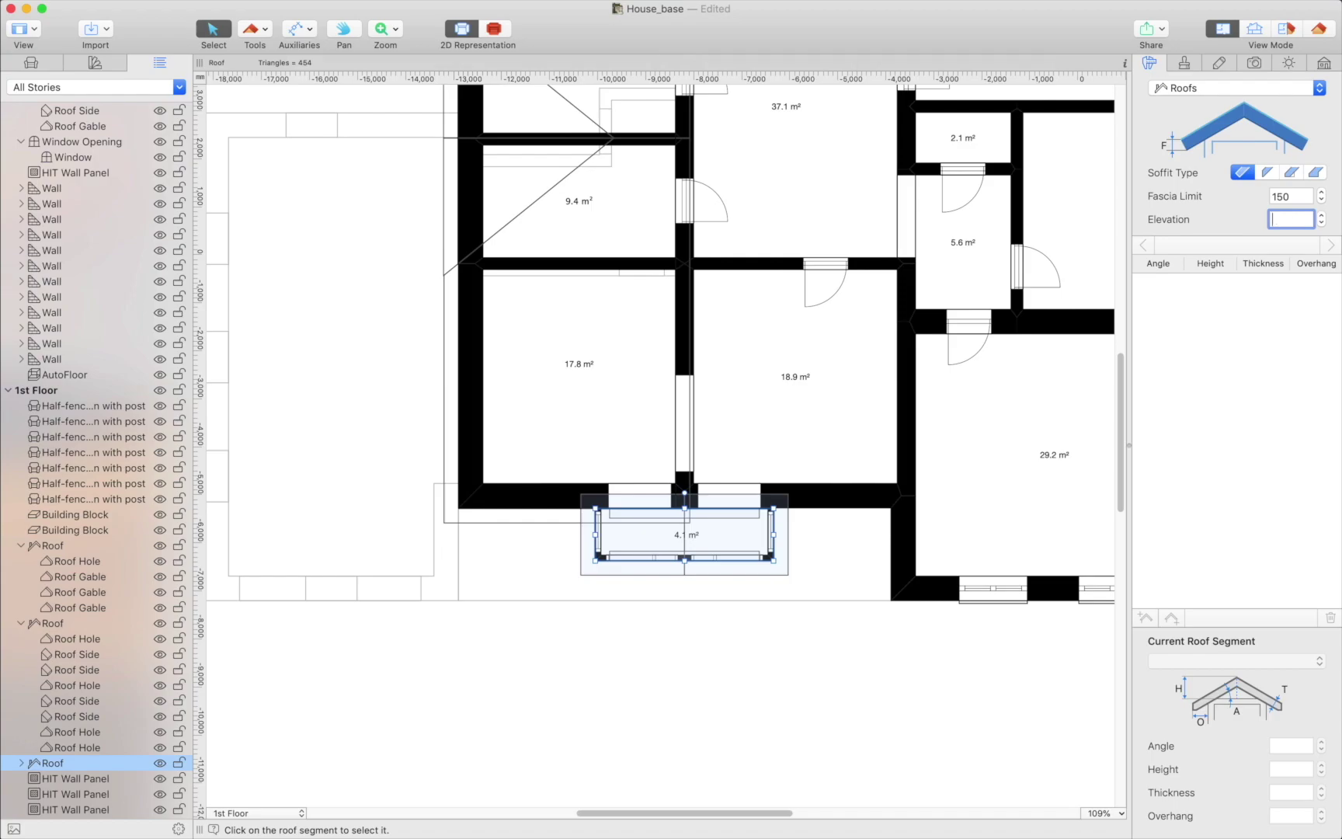
pyautogui.write('2382')
pyautogui.press('Return')
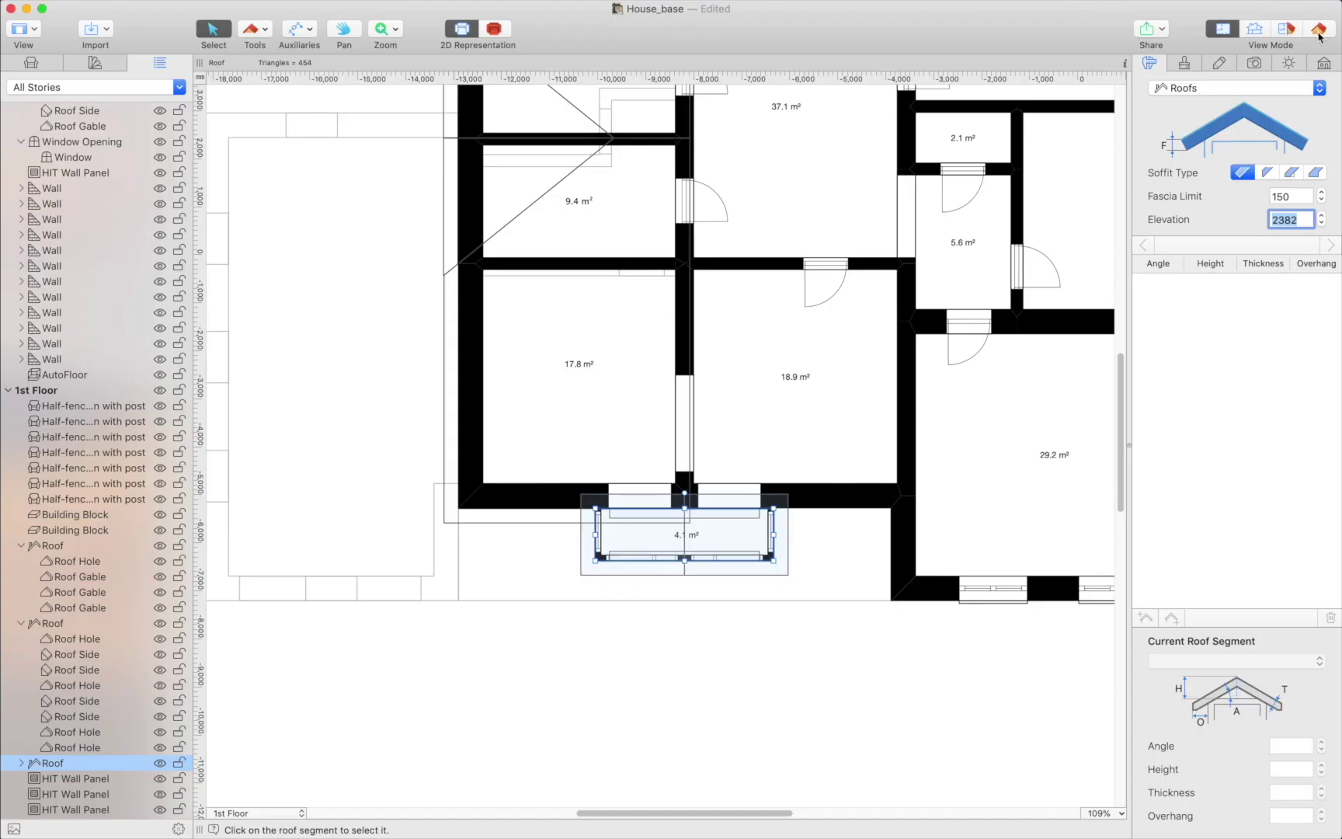
# In the 3D view, set the angle of both slopes of the bay window roof to 25°.
pyautogui.click(1319, 31)
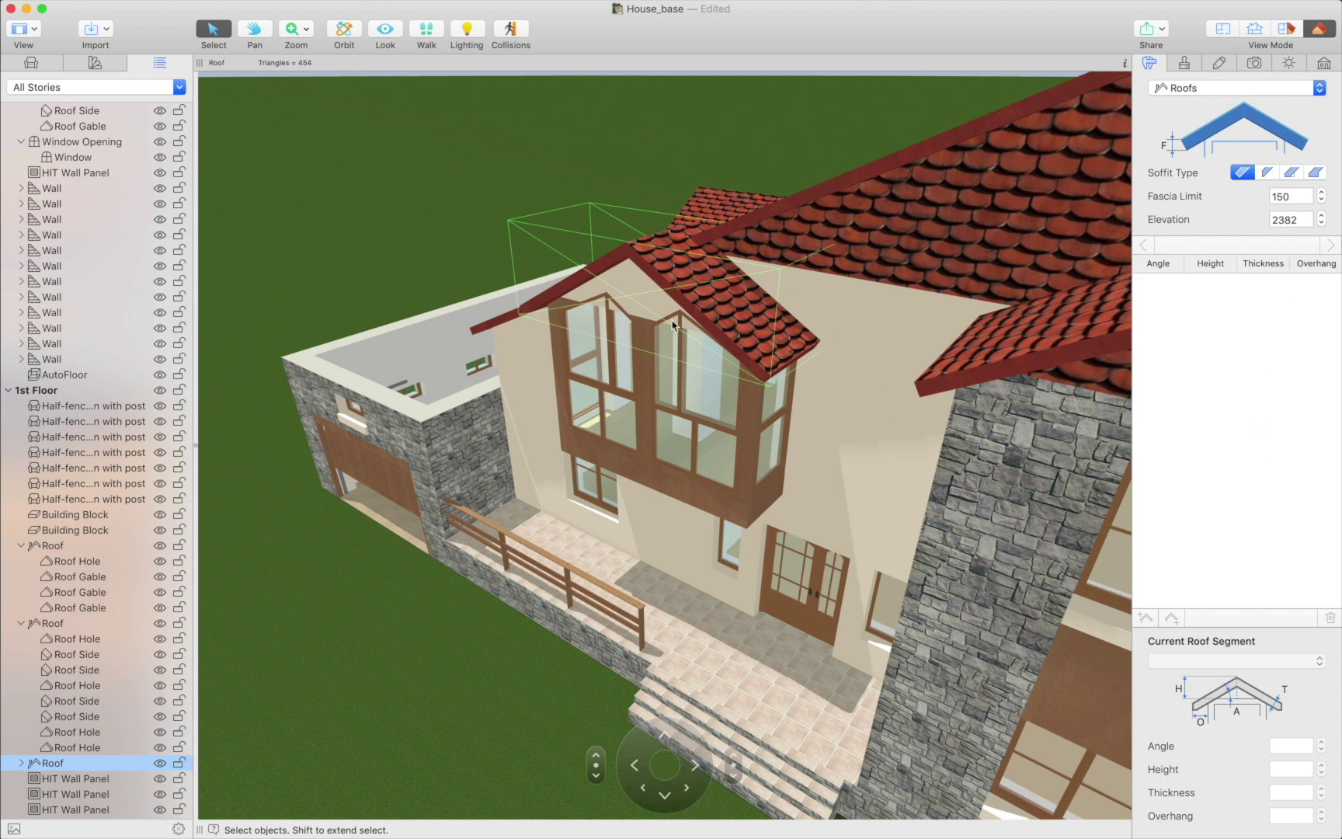
pyautogui.click(601, 268)
pyautogui.click(1322, 750)
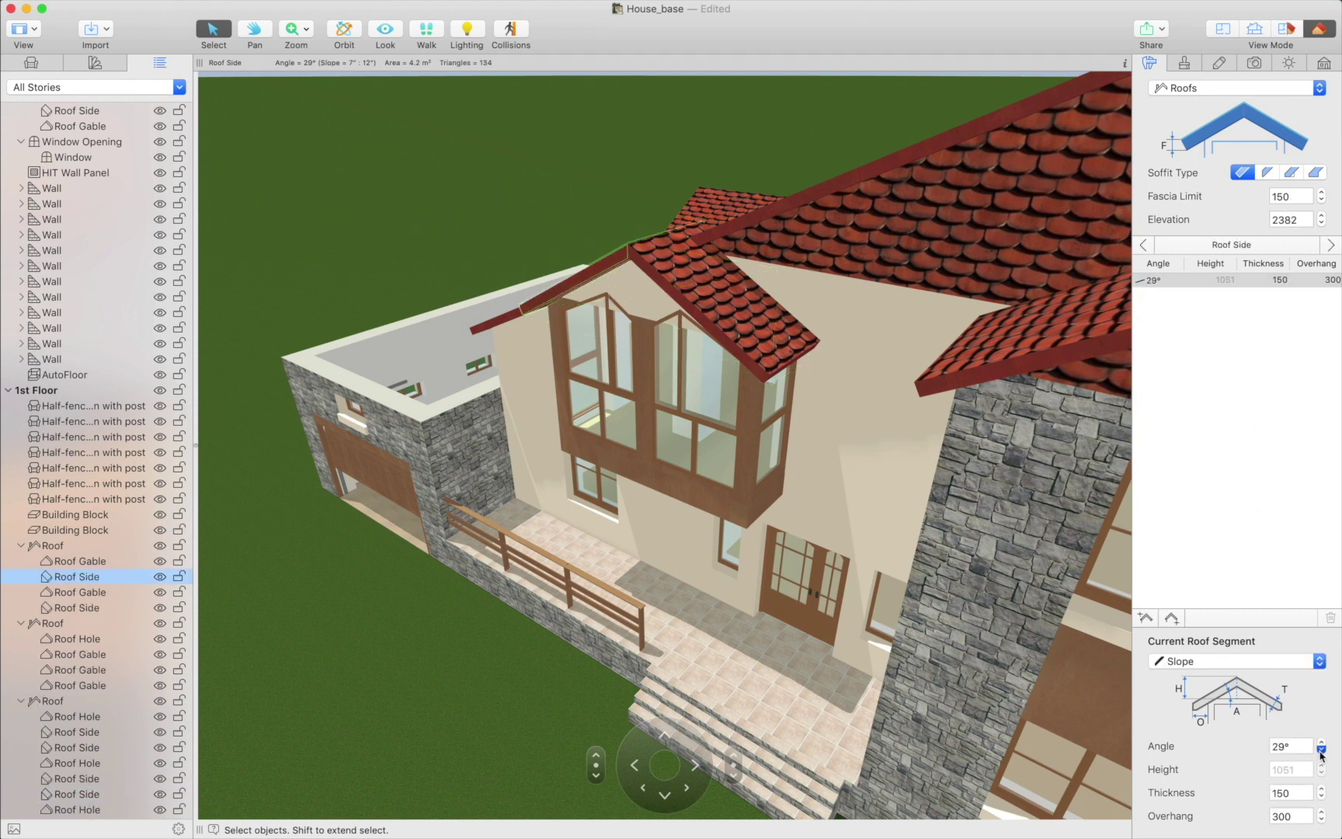
pyautogui.click(738, 315)
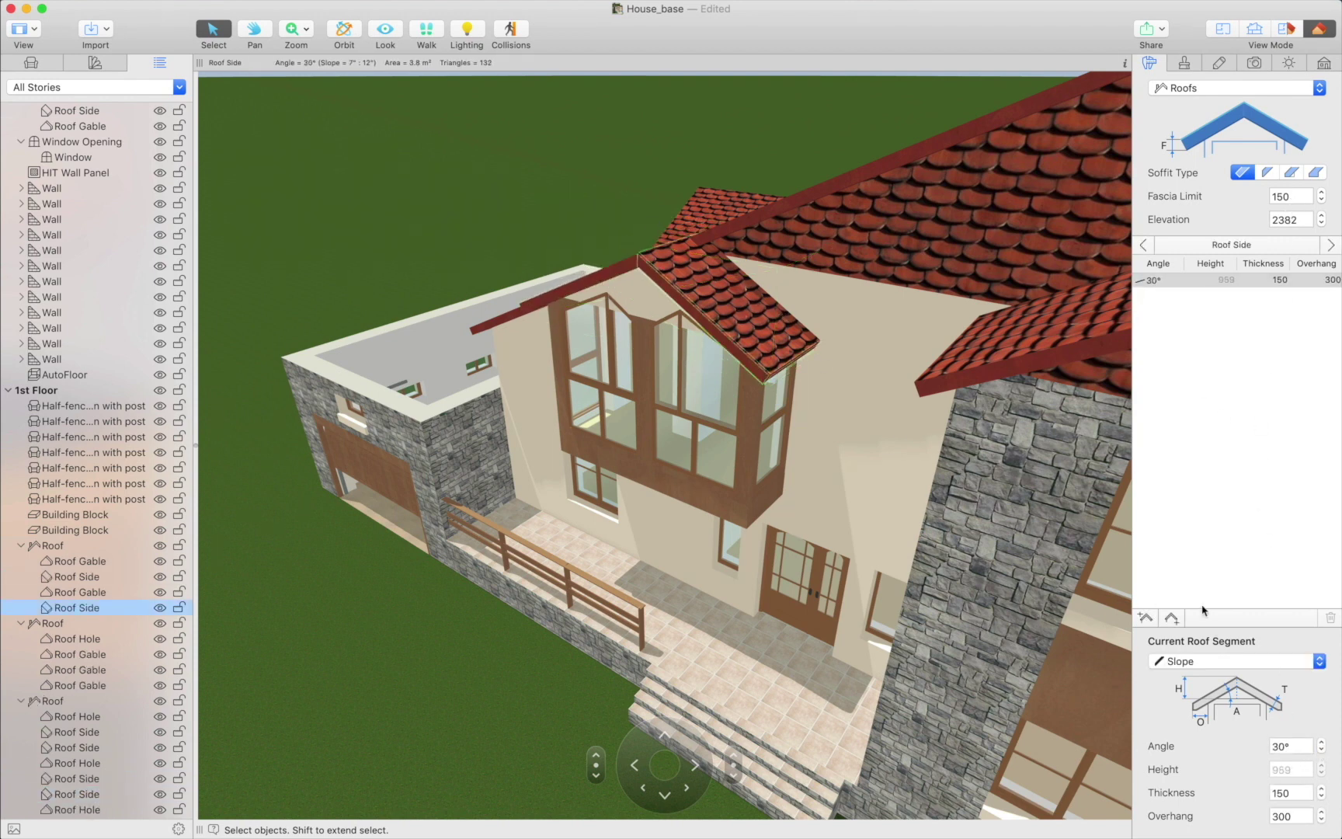
pyautogui.click(1321, 750)
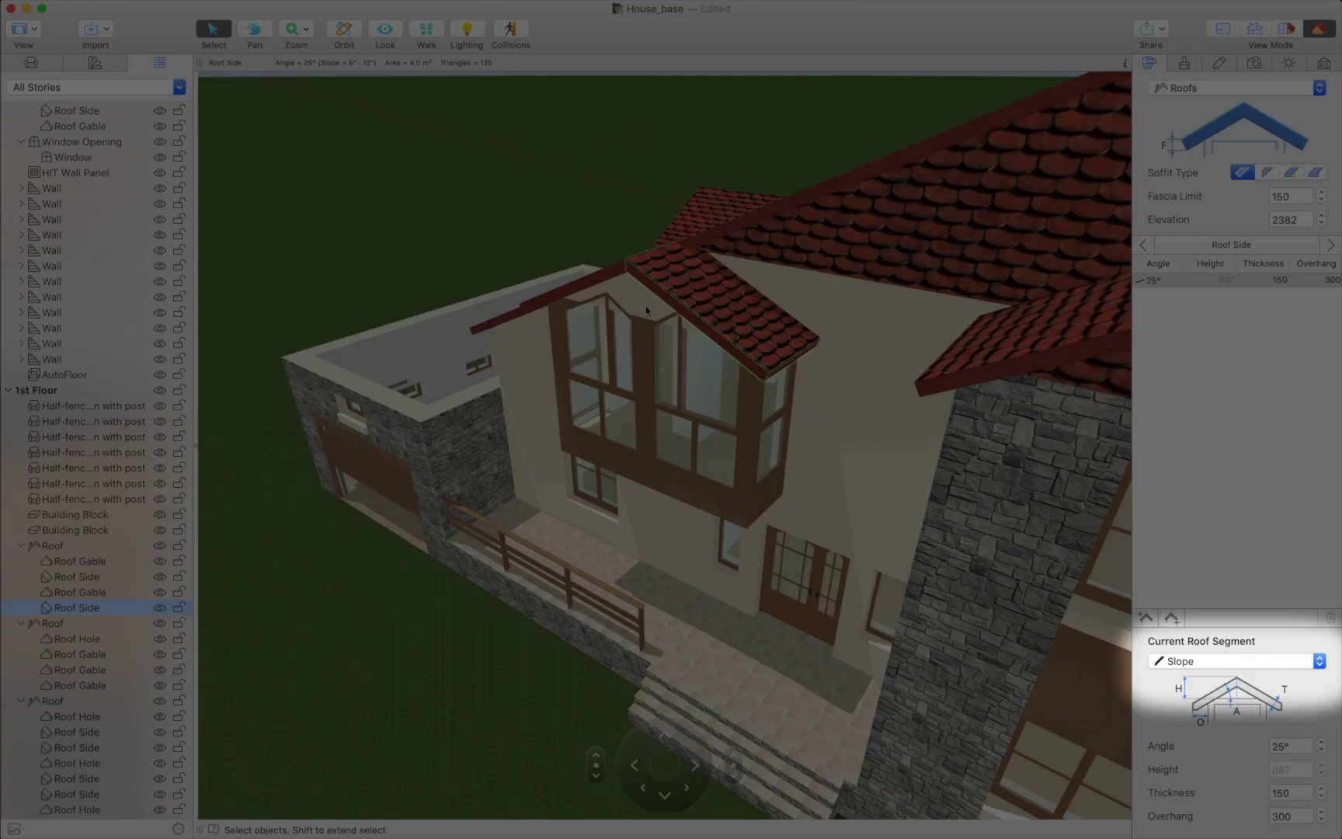
# Change the bay window roof's front gable segment to a Hole.
pyautogui.click(642, 305)
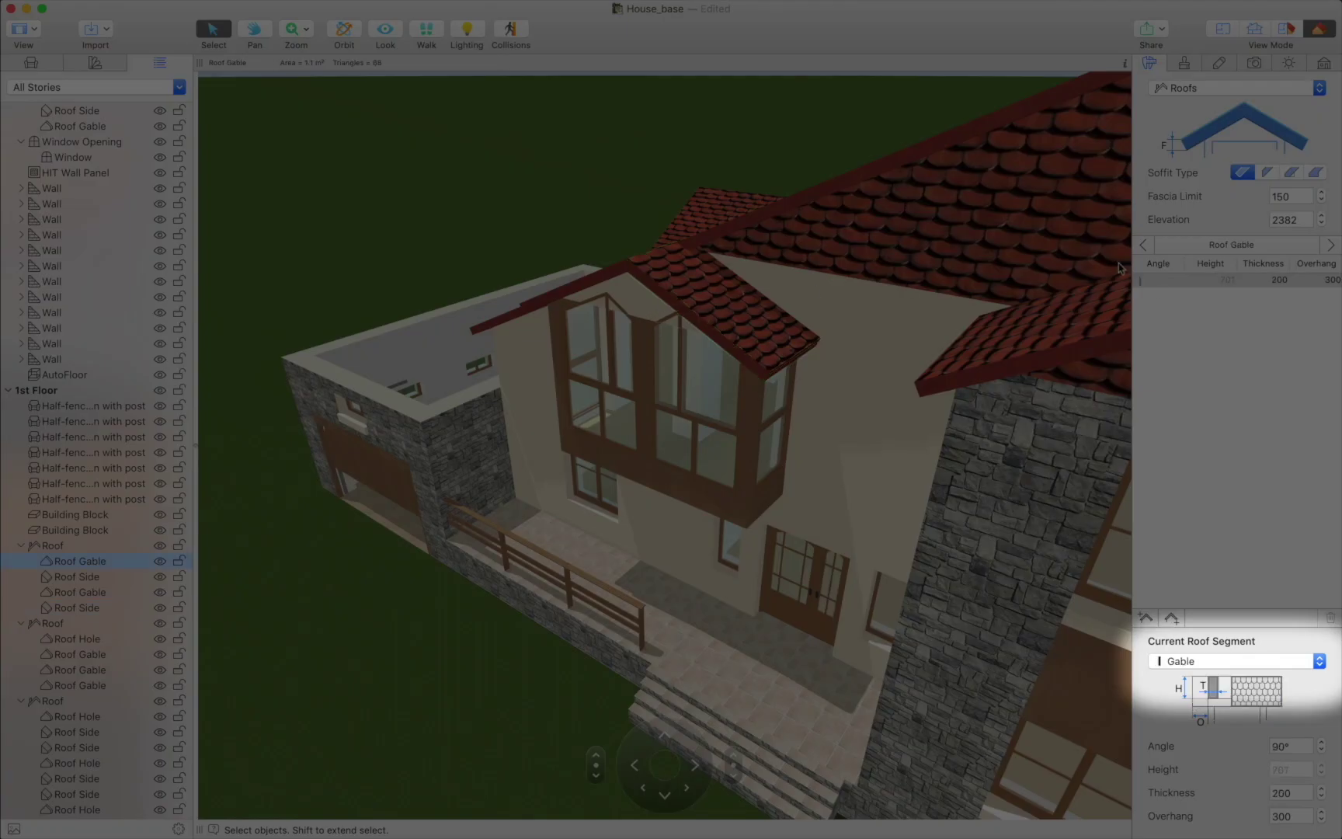
pyautogui.click(1237, 661)
pyautogui.click(1212, 675)
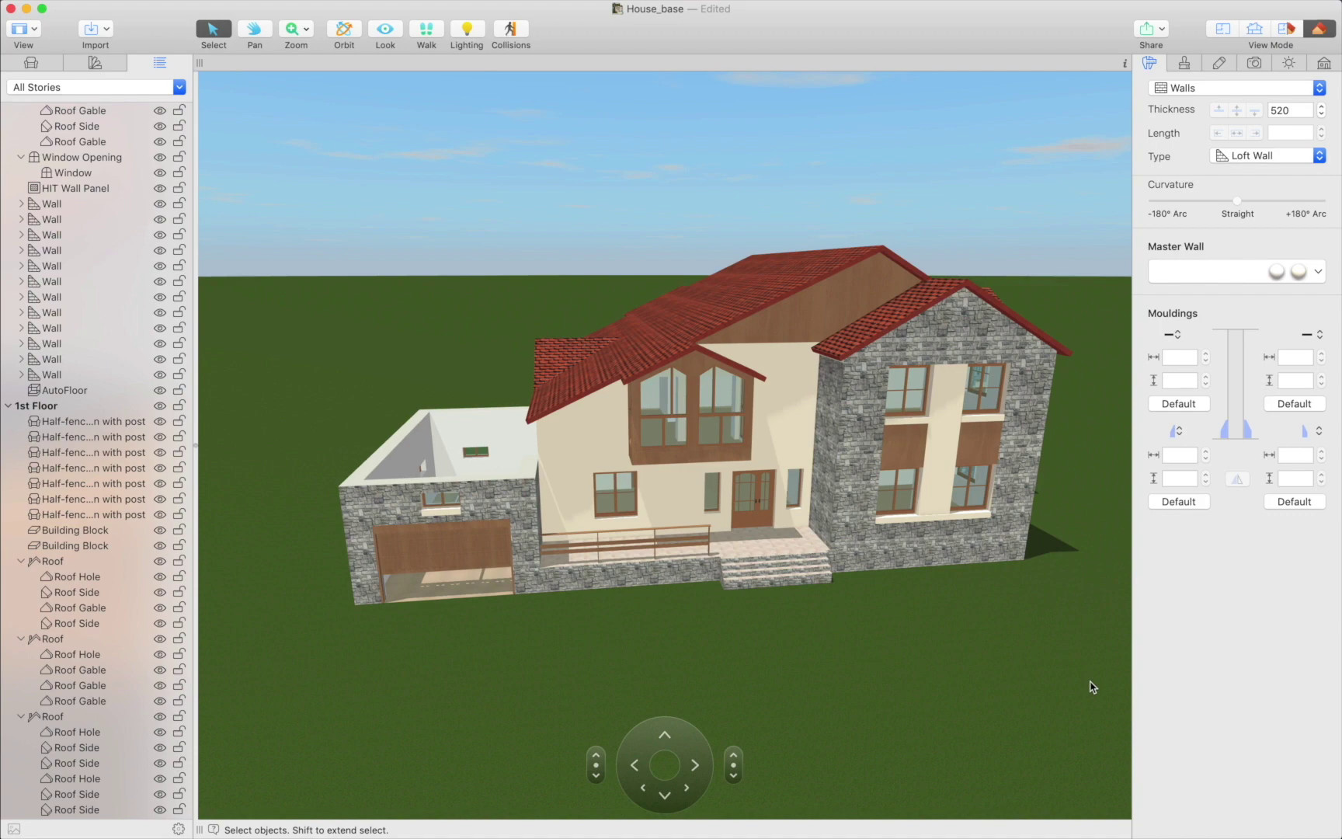
# On the Ground Floor plan, draw a rectangular roof over the 42.8 m² garage and accept its roof template.
pyautogui.click(1223, 28)
pyautogui.click(251, 29)
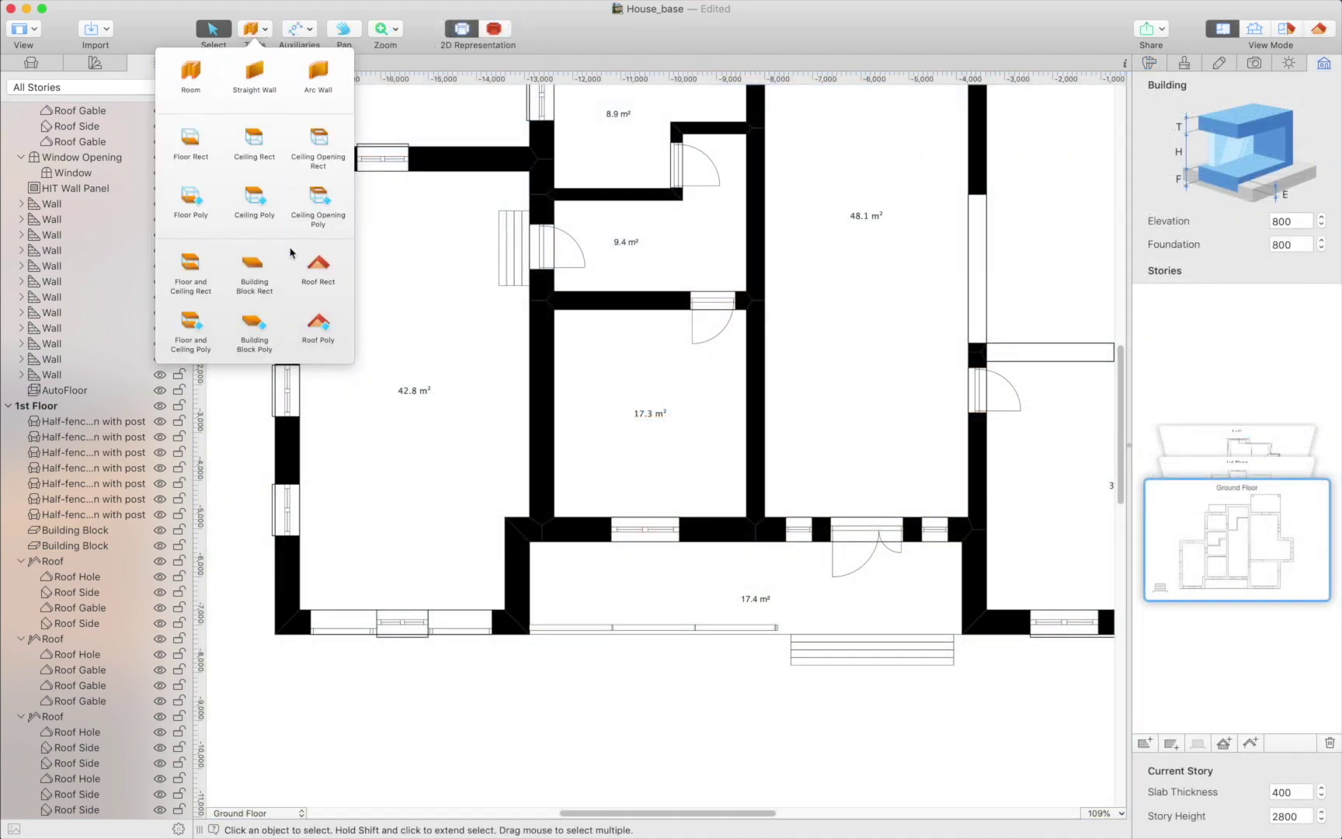
pyautogui.click(319, 268)
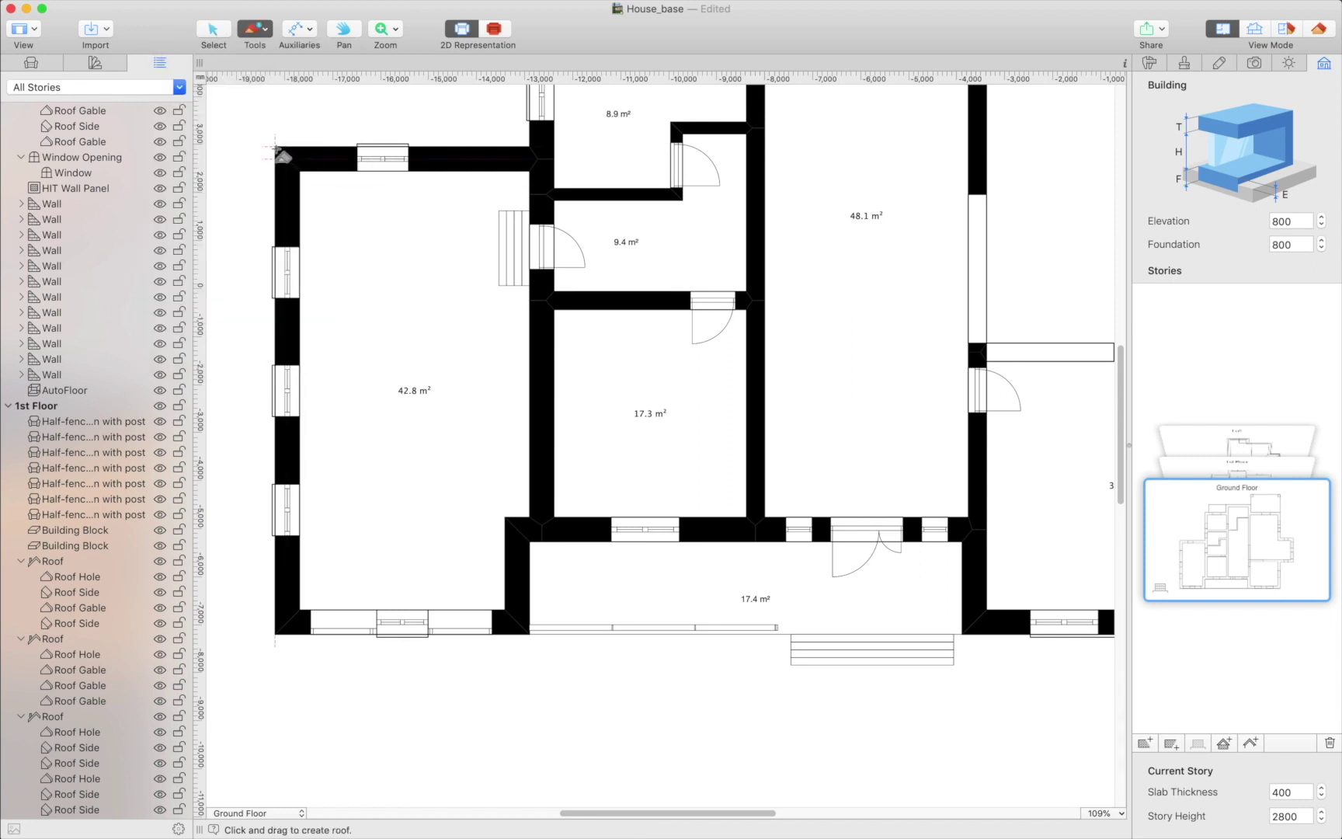
pyautogui.moveTo(276, 147); pyautogui.dragTo(533, 632)
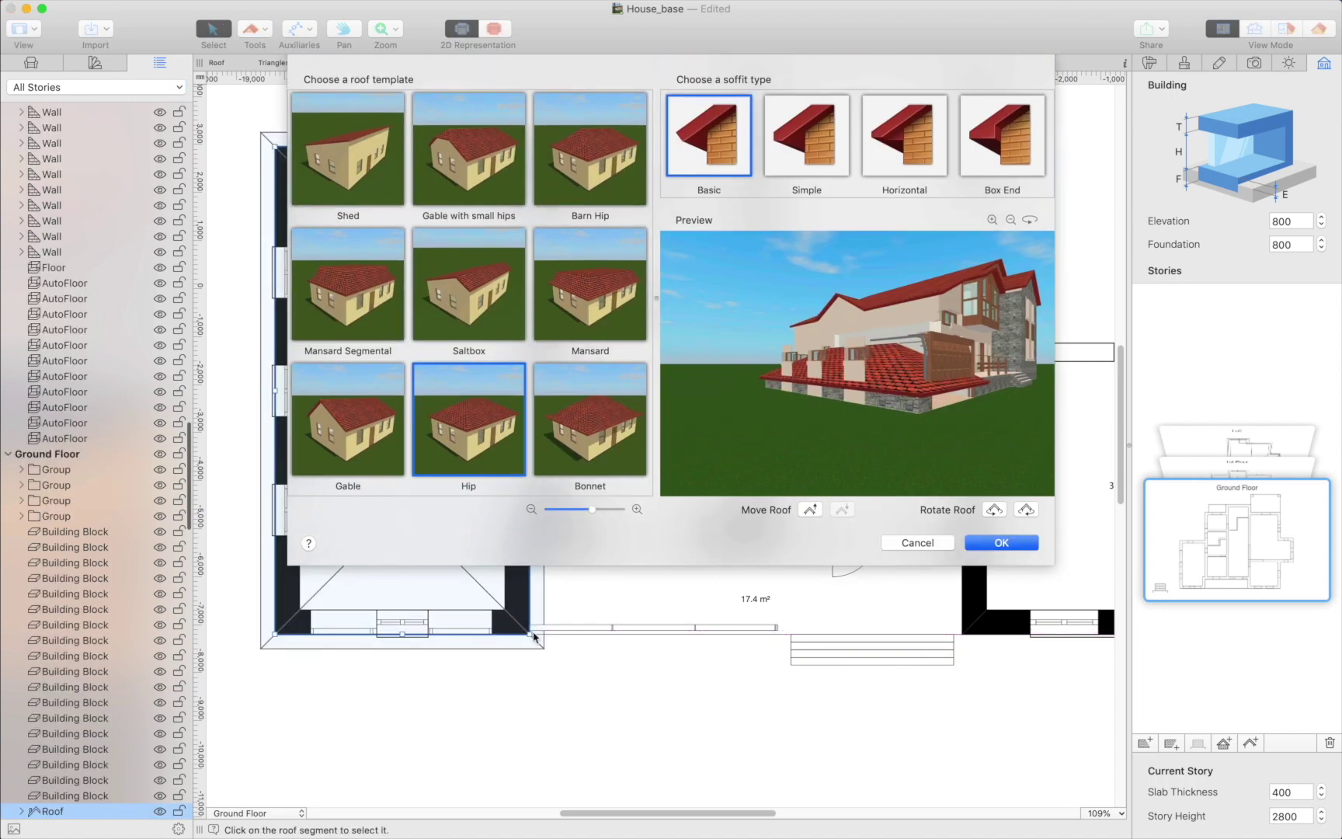
pyautogui.click(1001, 543)
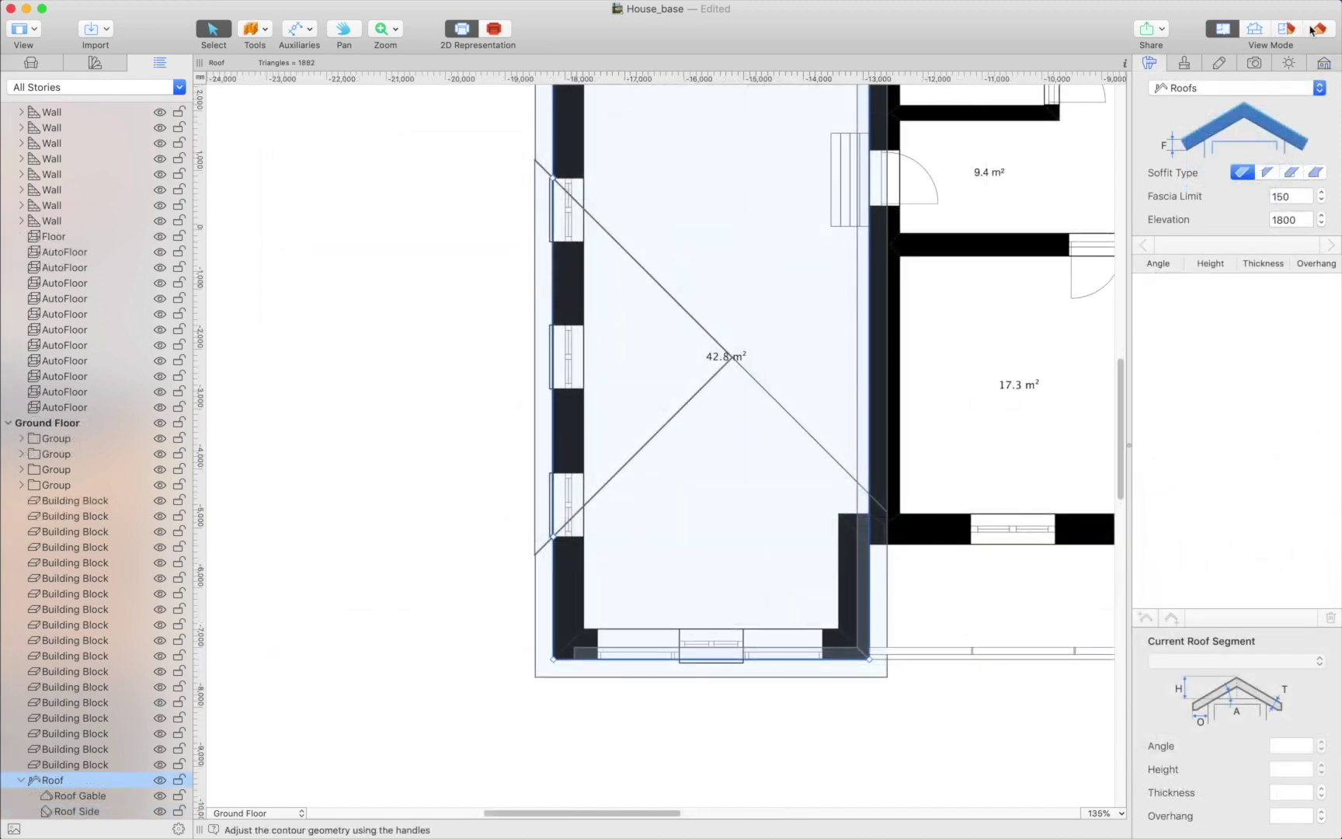
# On the Ground Floor plan, draw a roof over the entrance door area and apply the Shed template, rotated to slope away from the house.
pyautogui.click(1312, 29)
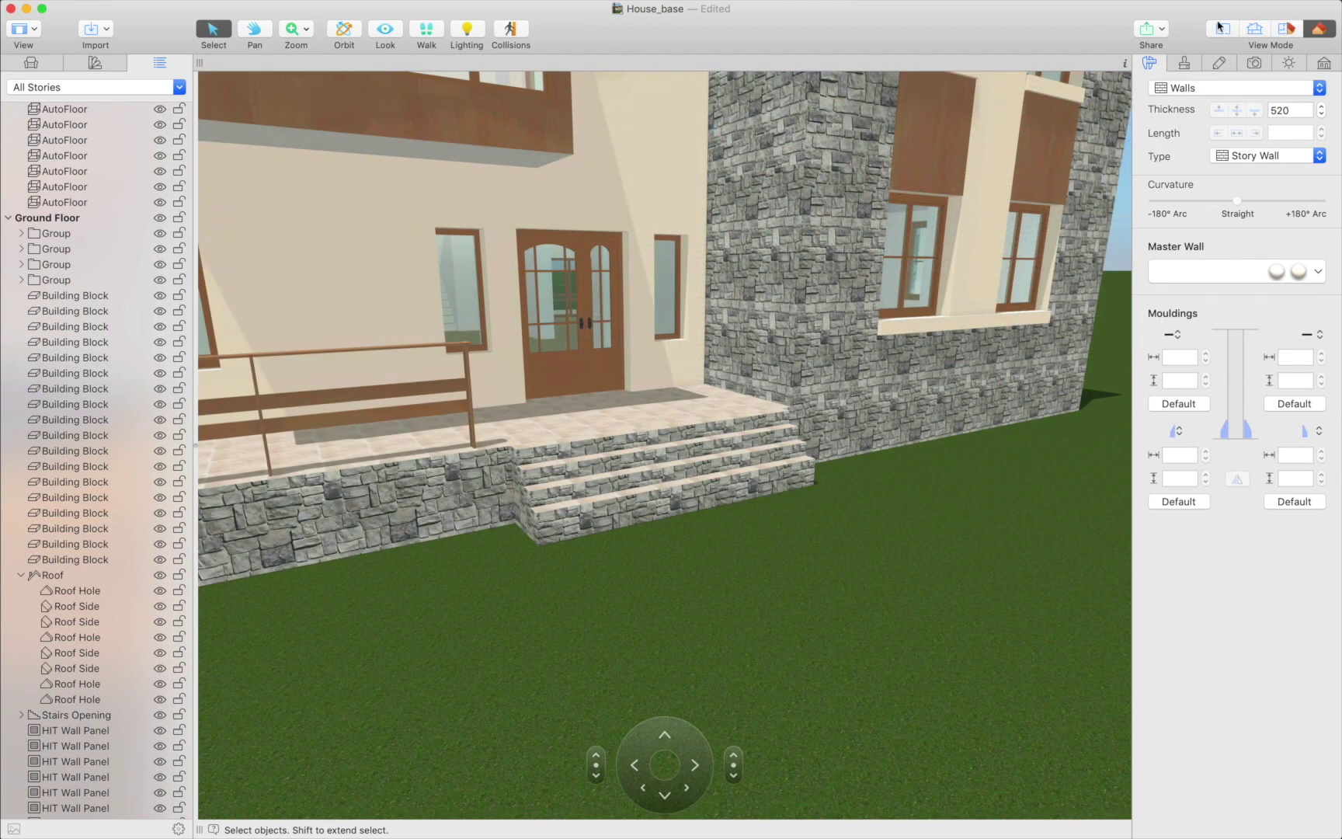
pyautogui.click(1222, 29)
pyautogui.click(264, 30)
pyautogui.click(309, 270)
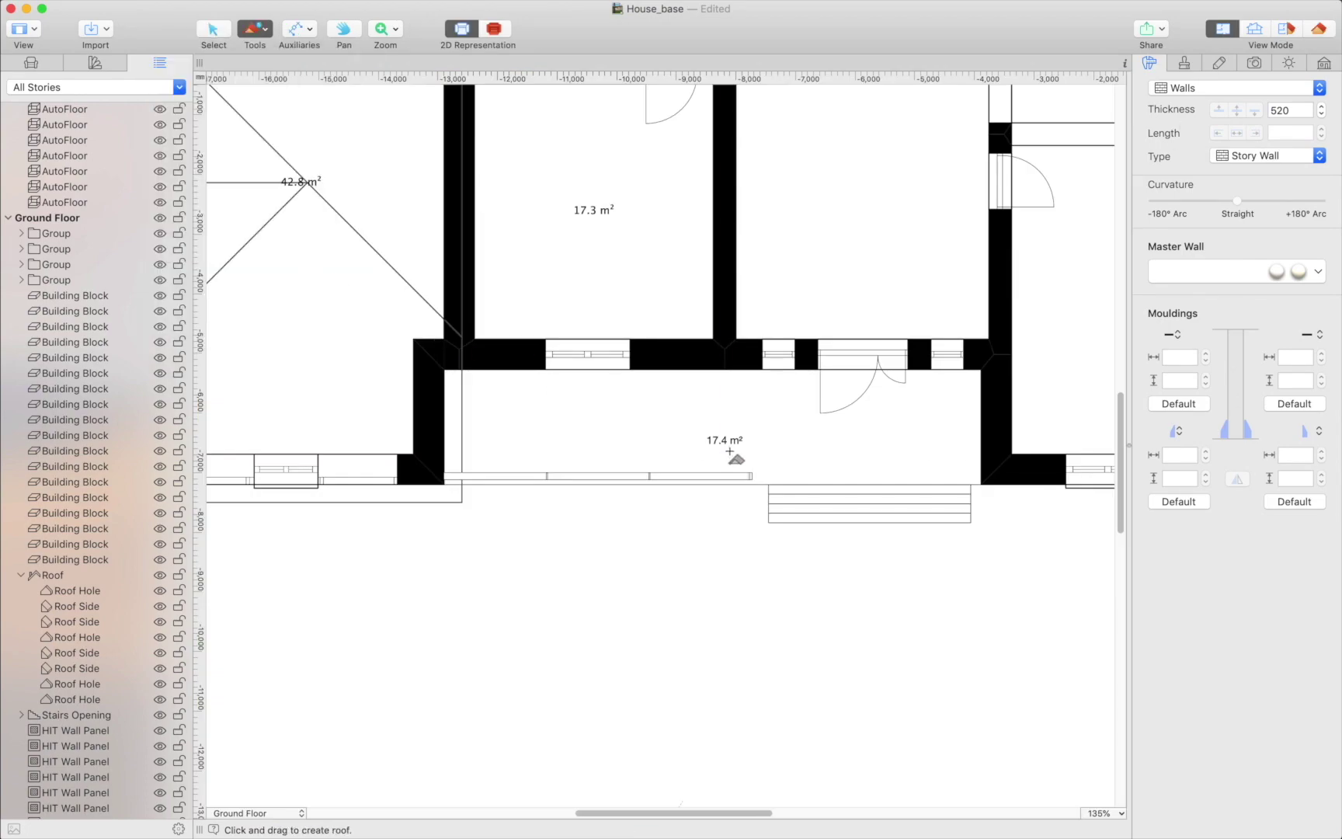
pyautogui.moveTo(761, 370); pyautogui.dragTo(981, 443)
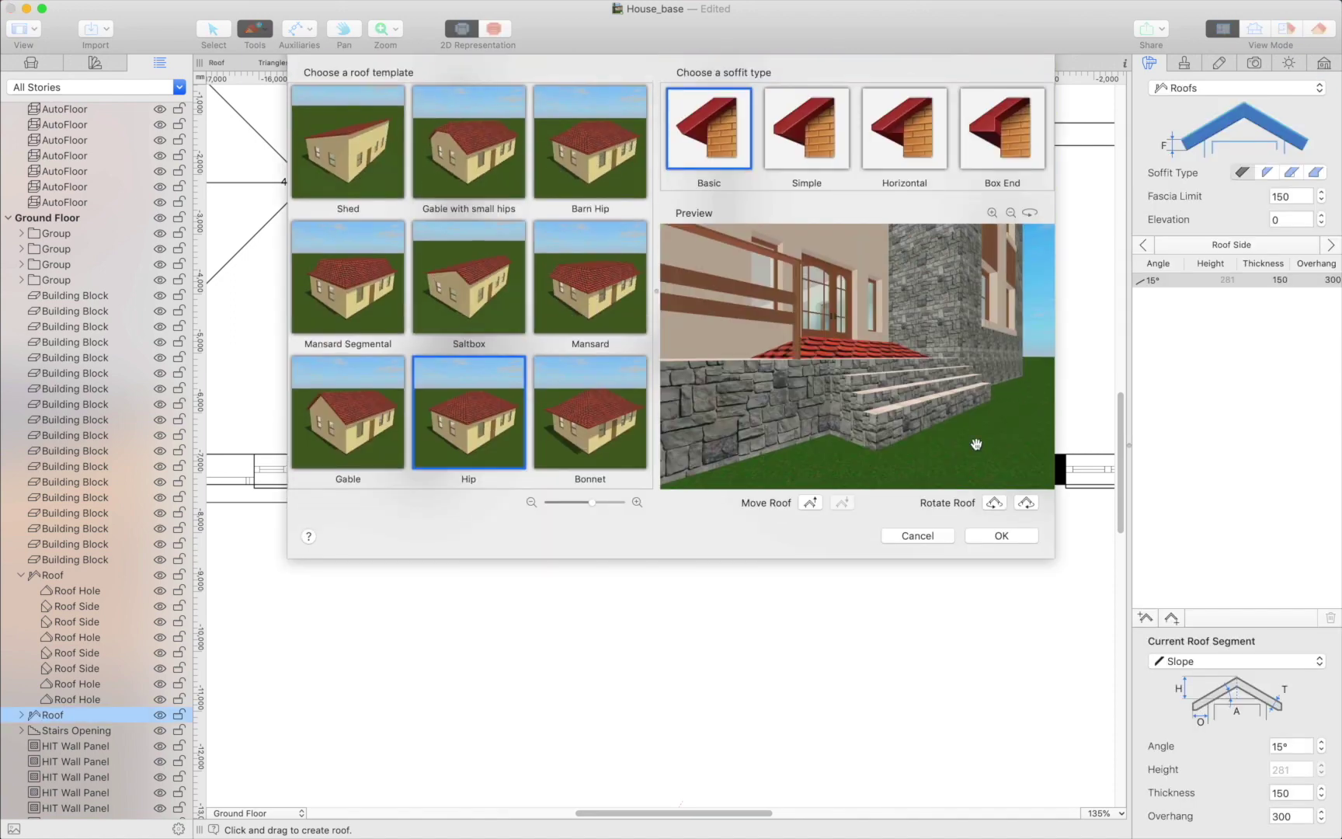
pyautogui.click(356, 191)
pyautogui.click(1026, 509)
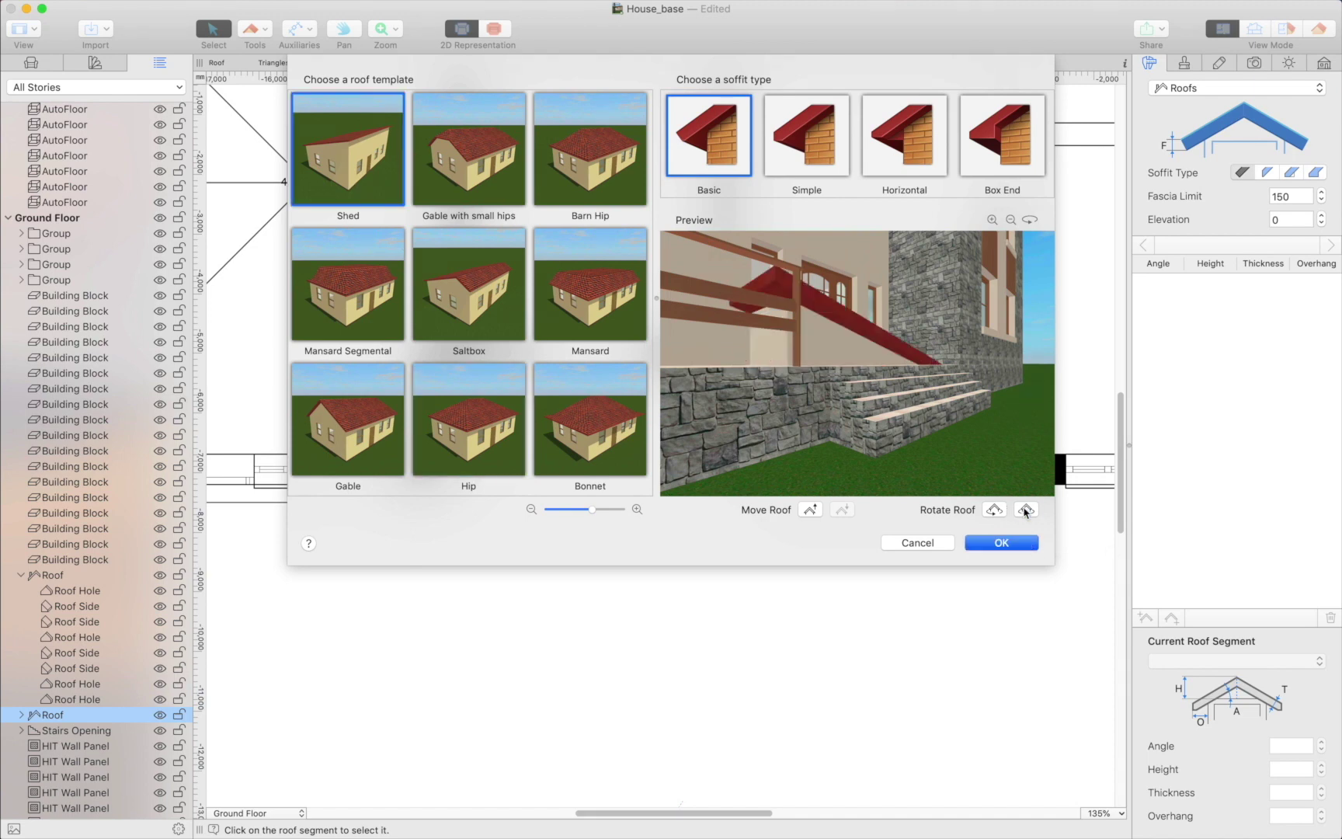
pyautogui.click(1025, 510)
pyautogui.click(1001, 542)
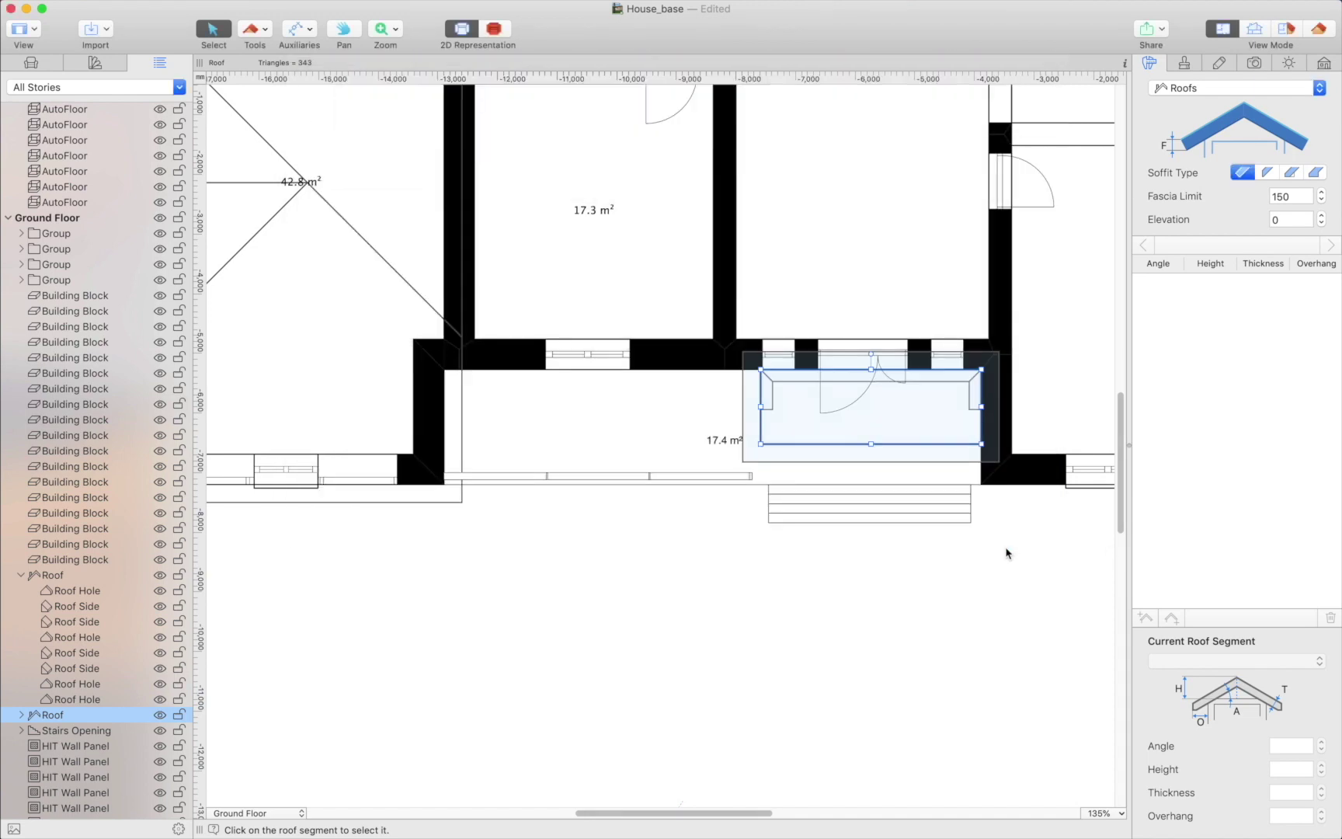
# Set the entrance shed roof's elevation to 2400 and view the house in 3D.
pyautogui.click(1289, 220)
pyautogui.press('super+a')
pyautogui.click(1319, 29)
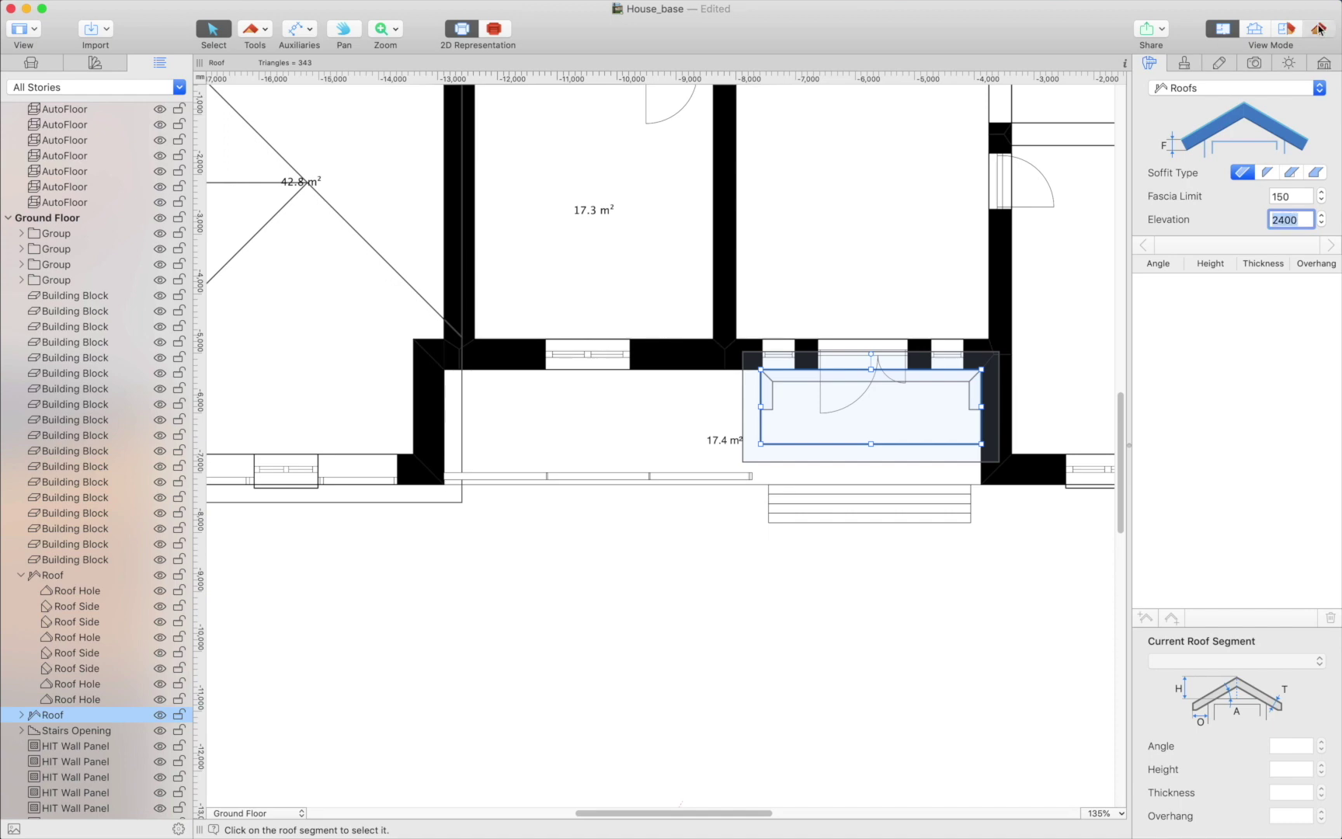
pyautogui.click(668, 211)
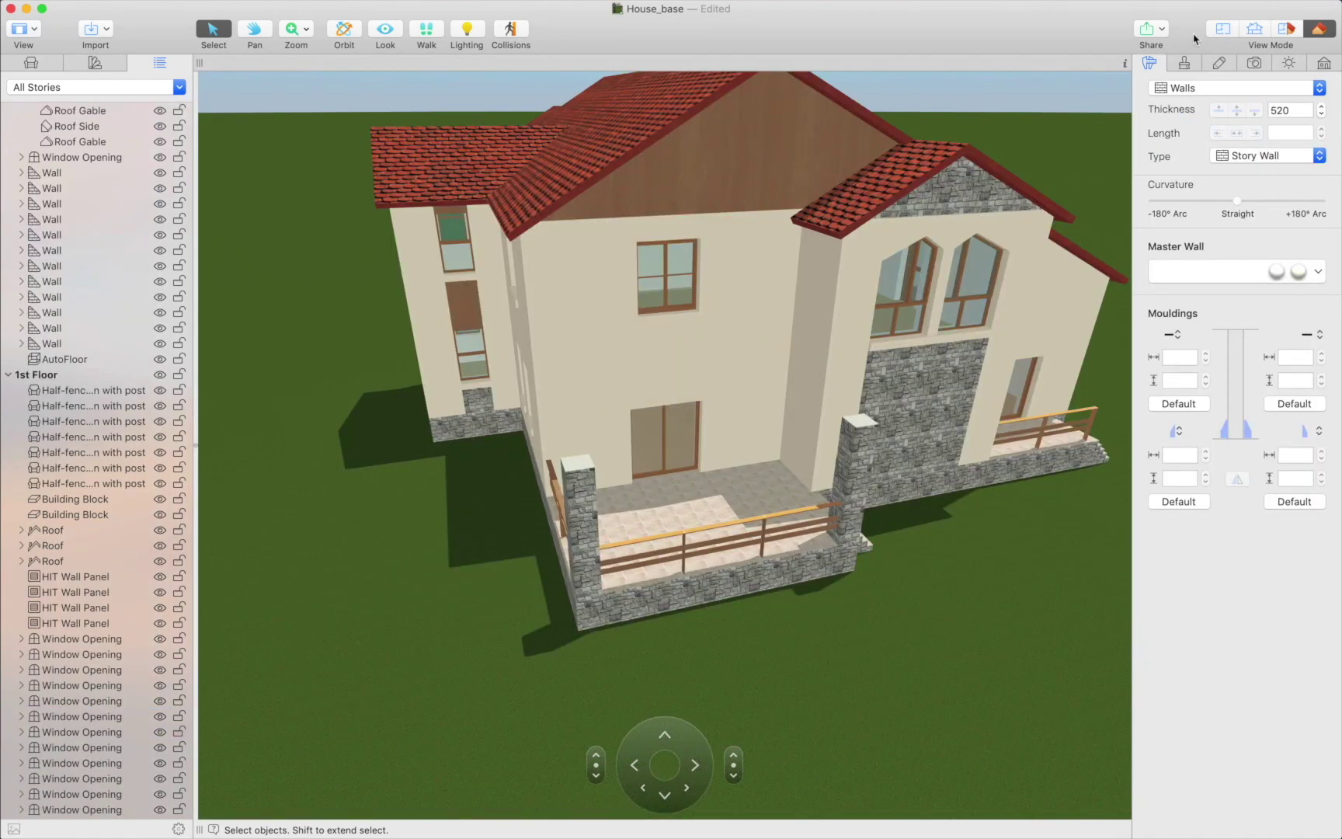
# On the Ground Floor plan, draw a rectangular roof over the 23.5 m² terrace using the Hip template.
pyautogui.click(1222, 31)
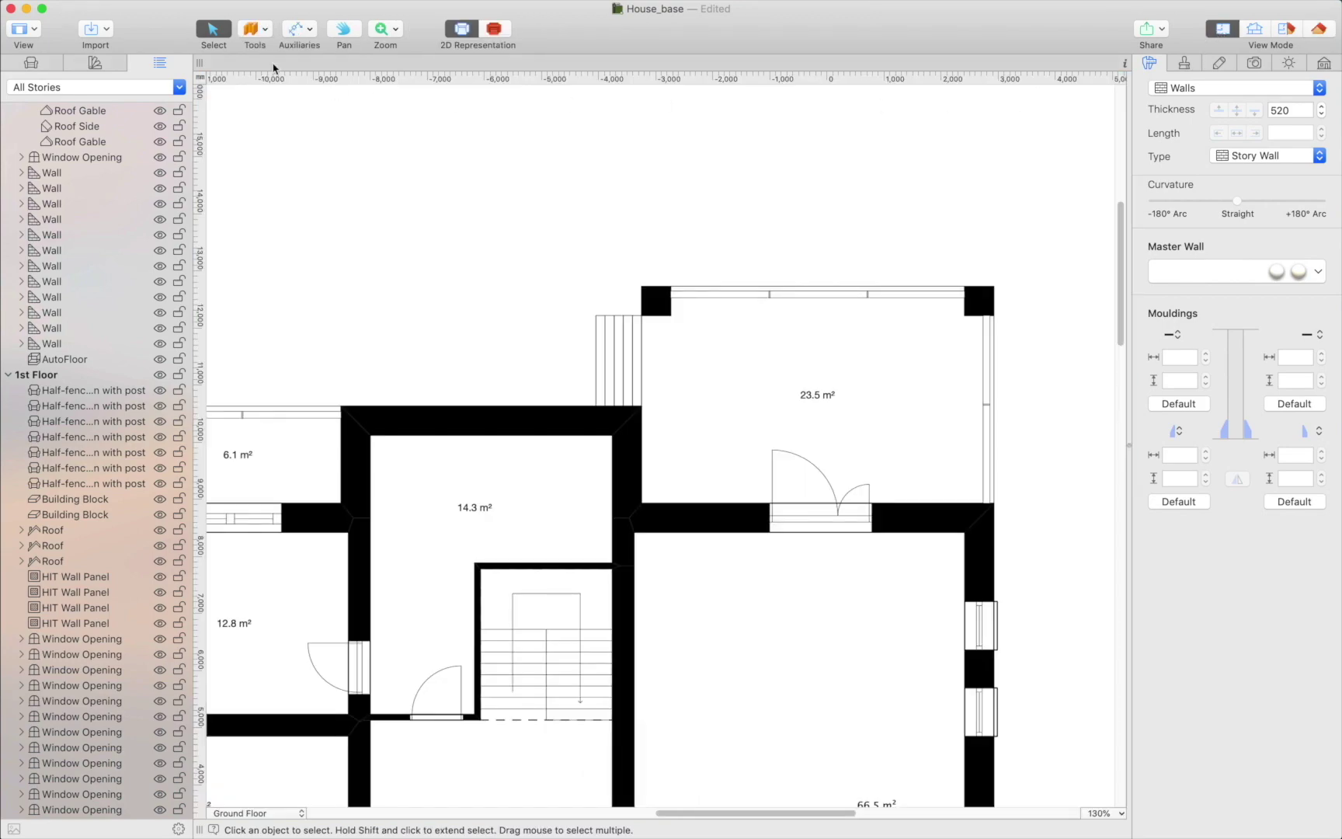
pyautogui.click(266, 31)
pyautogui.click(319, 268)
pyautogui.moveTo(641, 287); pyautogui.dragTo(997, 504)
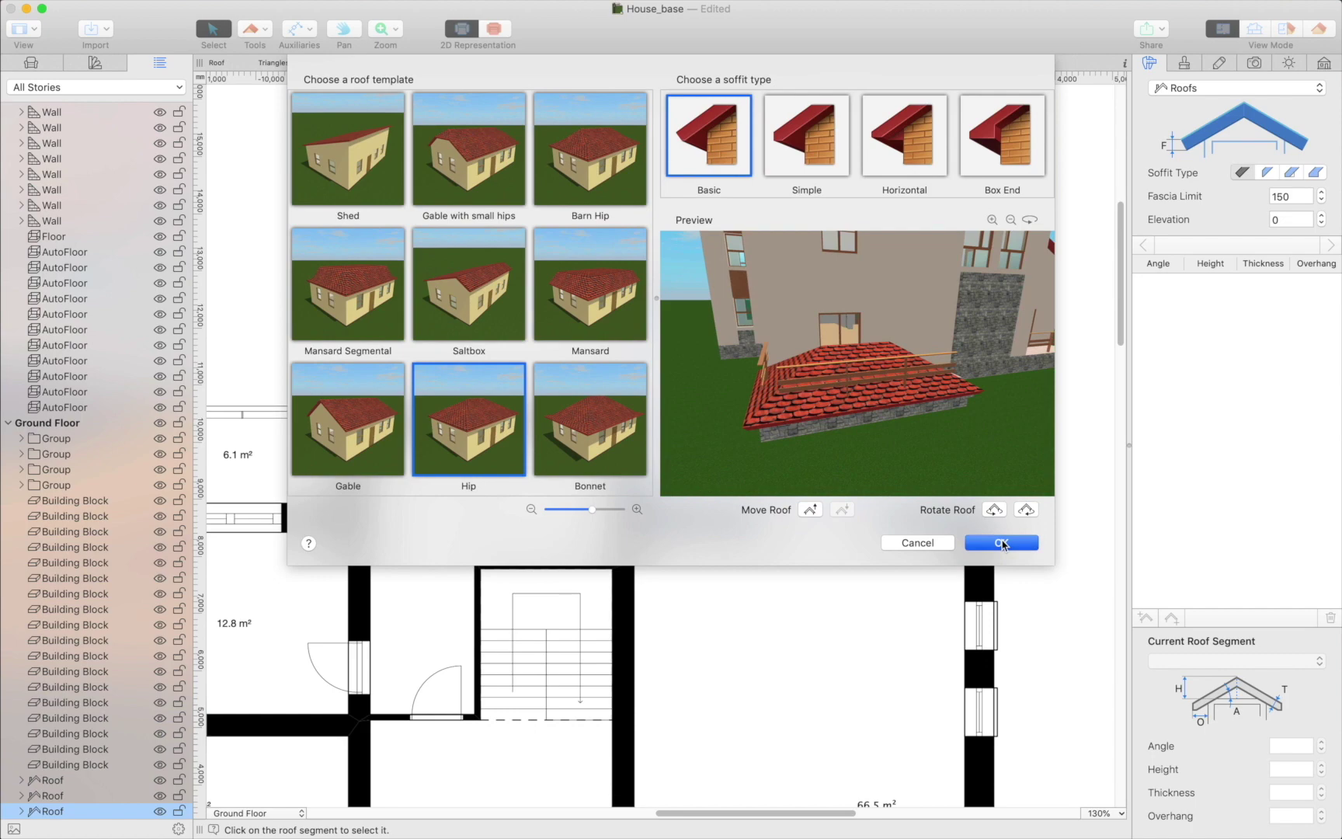
pyautogui.click(1002, 543)
# Set the terrace hip roof's elevation to 2600.
pyautogui.click(1289, 220)
pyautogui.press('BackSpace')
pyautogui.write('2')
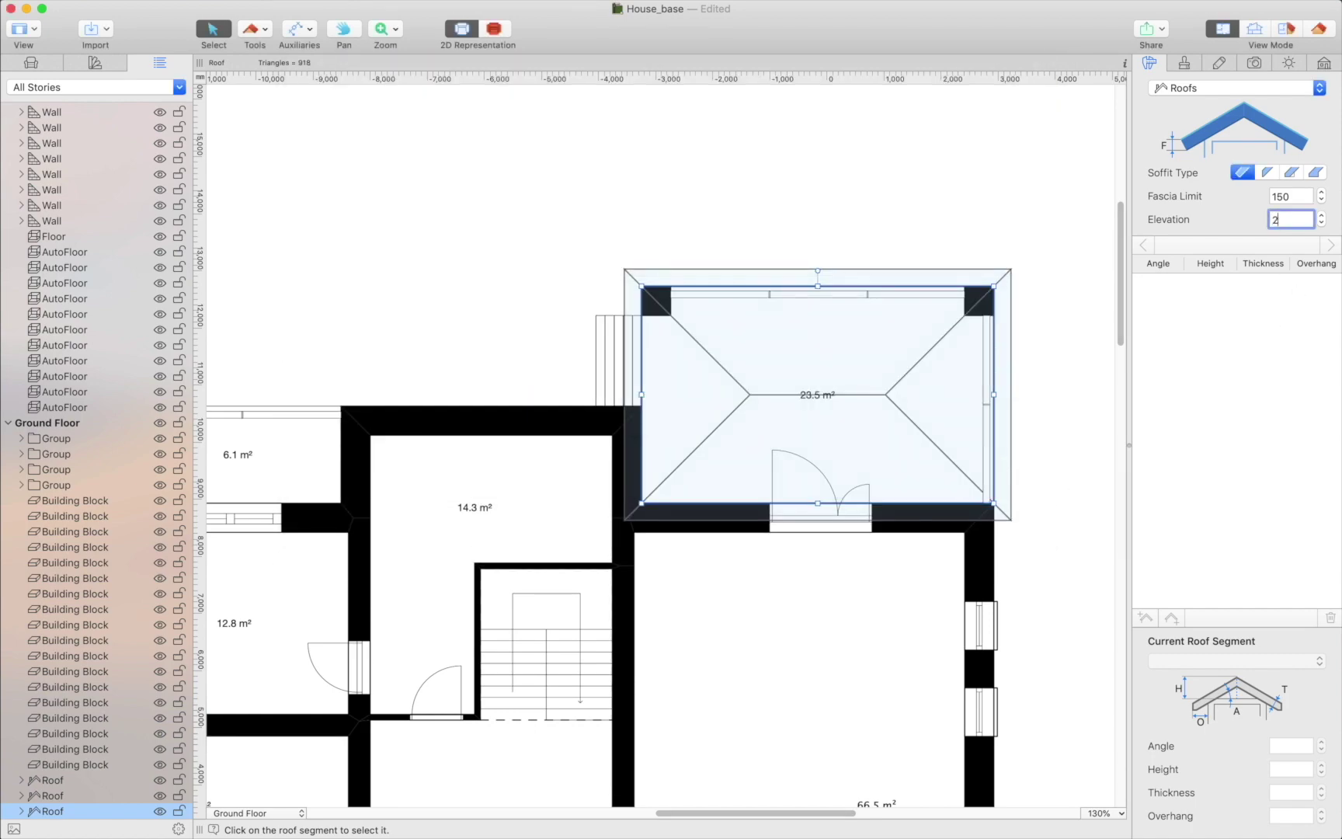
pyautogui.write('60')
pyautogui.write('0')
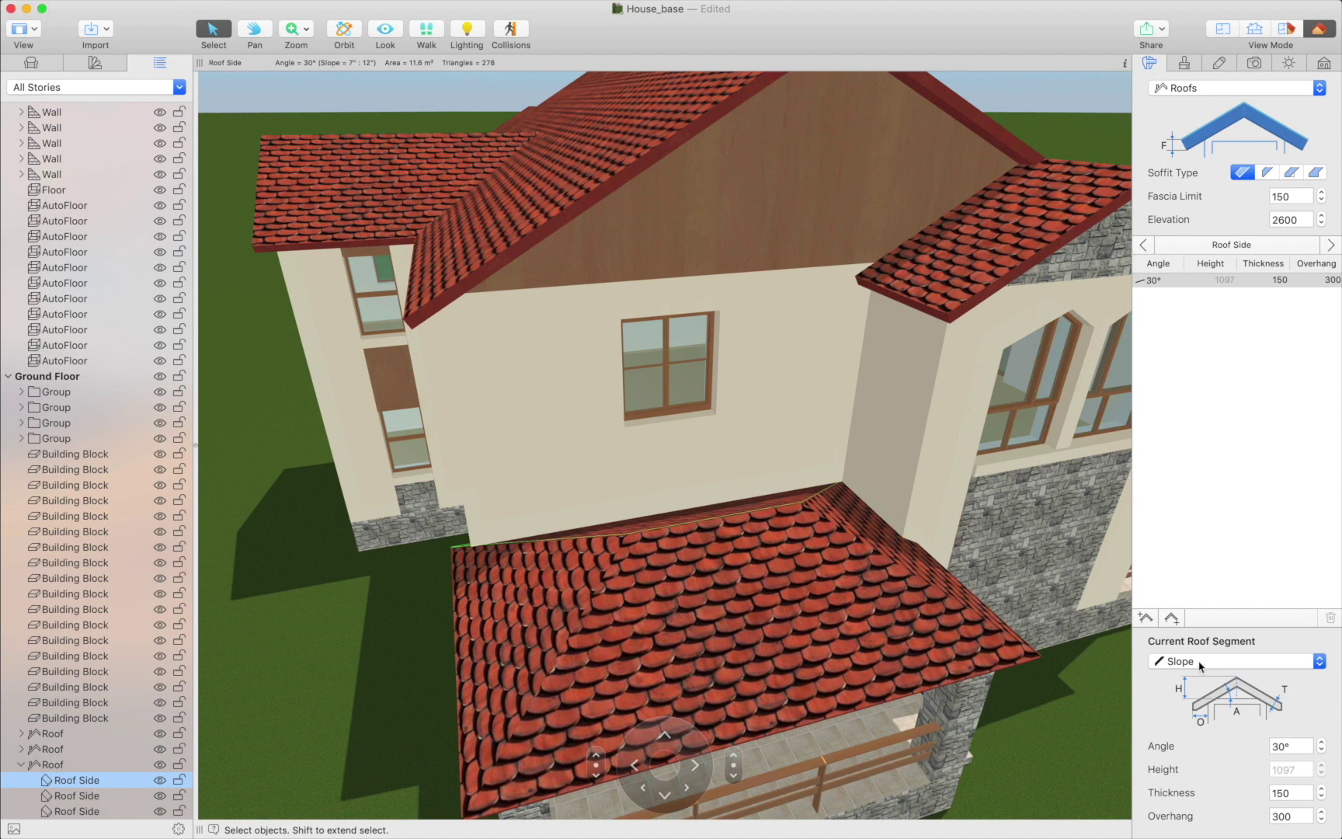
# Change the terrace roof's segment against the house wall to a Hole and set the angle of its slopes to 15°.
pyautogui.click(1201, 662)
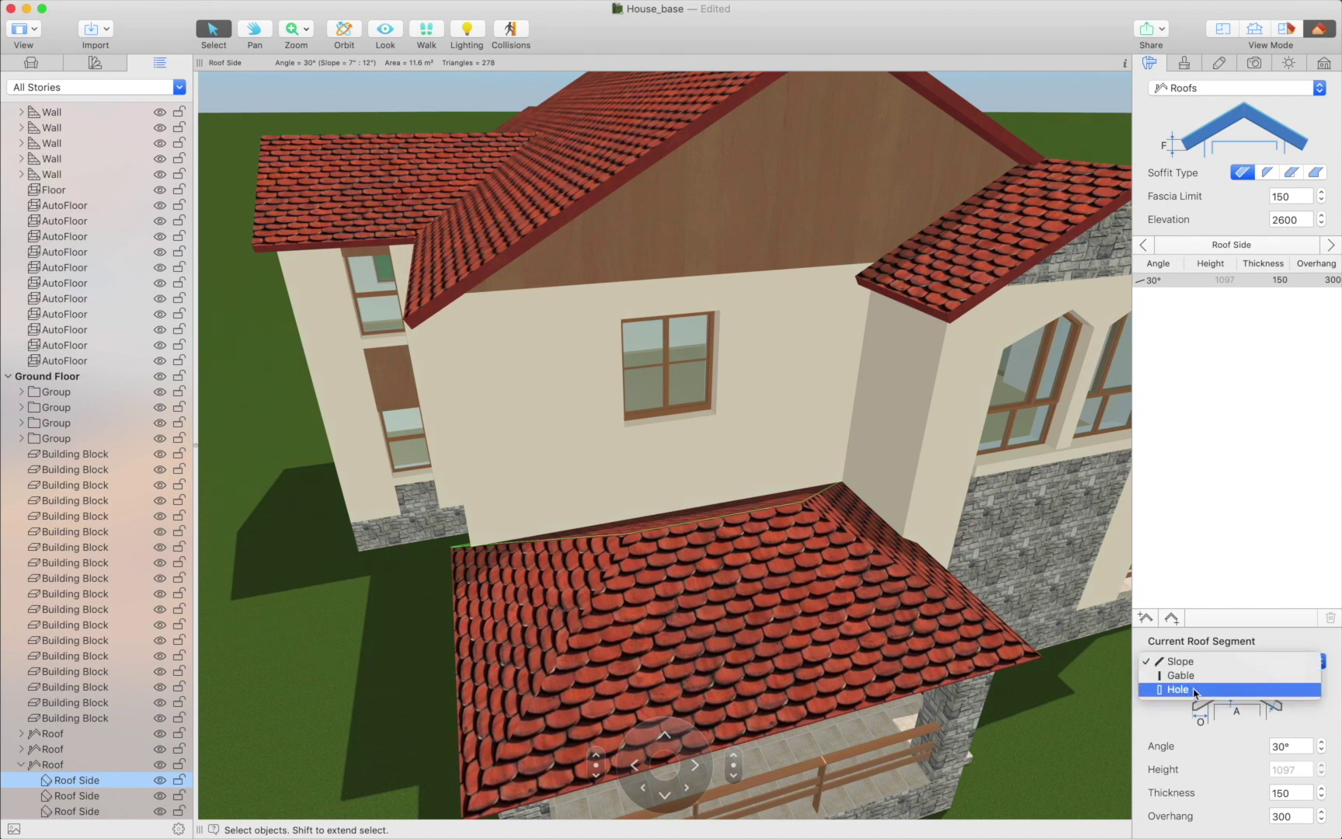
pyautogui.click(1195, 691)
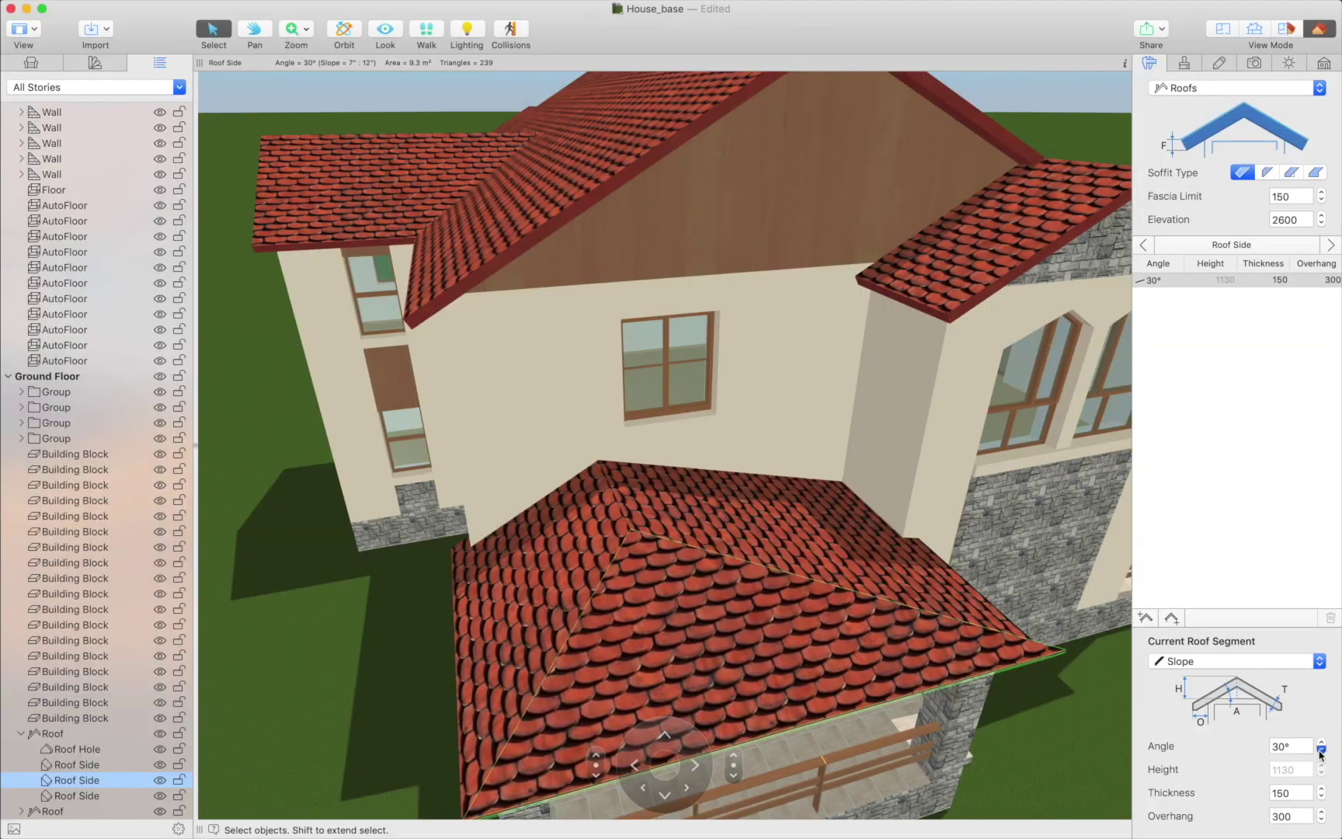
pyautogui.click(1322, 750)
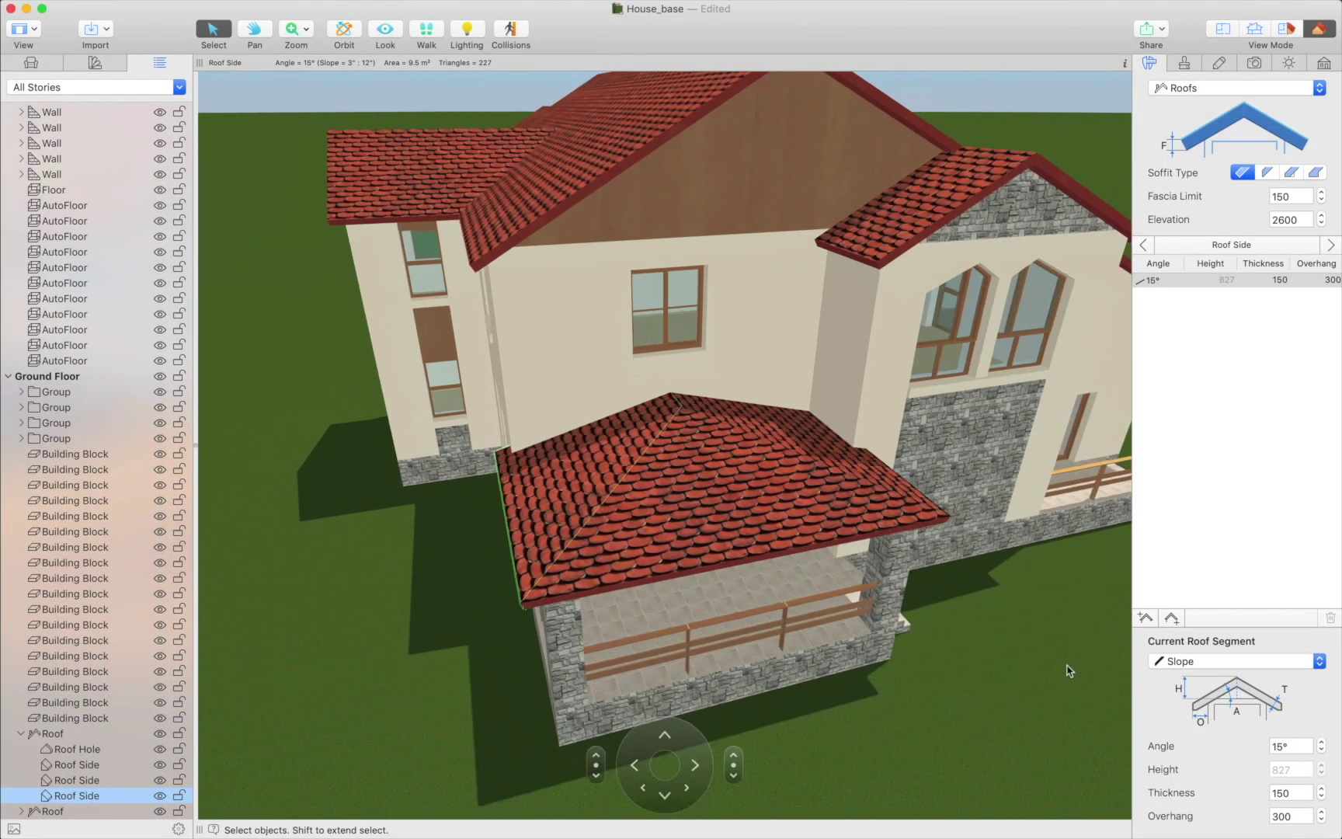
pyautogui.click(1063, 672)
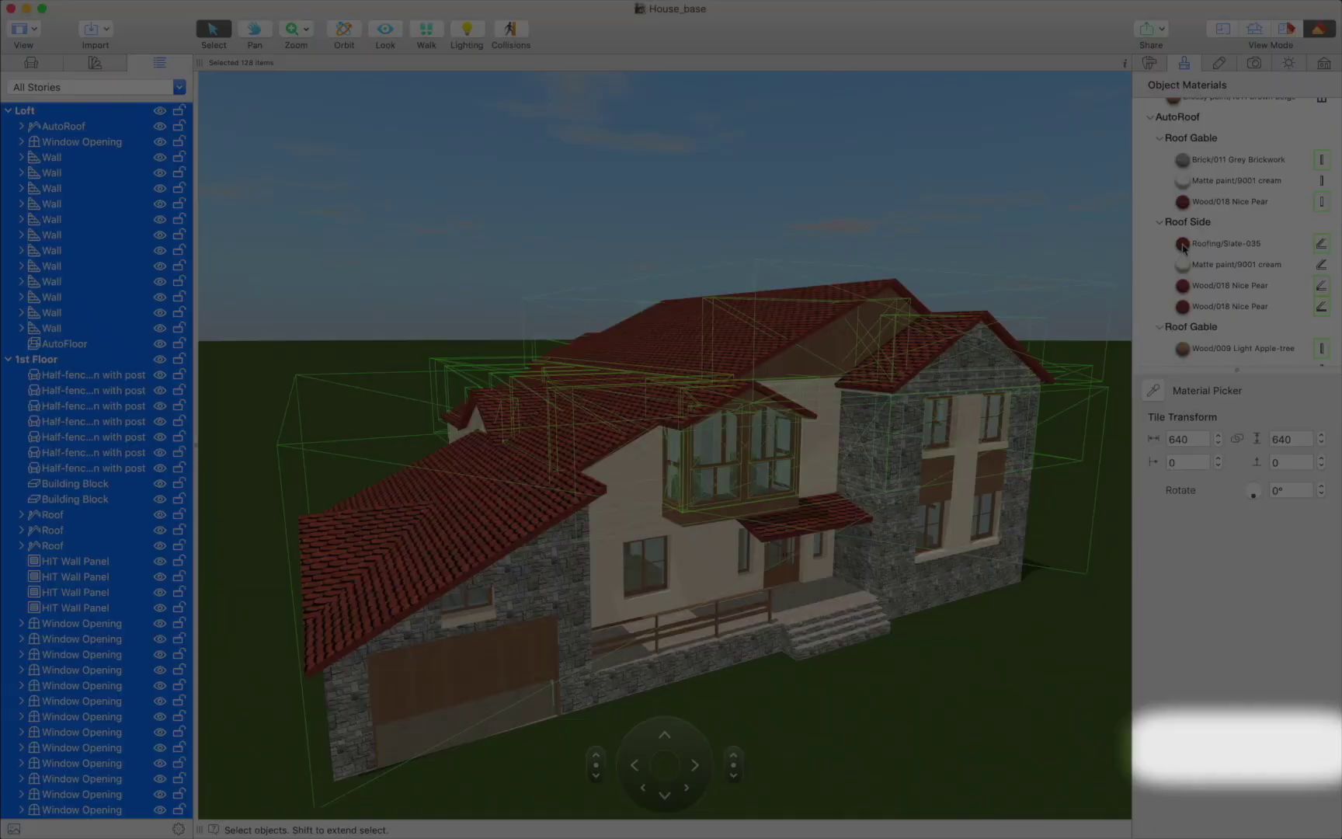
# With the whole house selected, find the Shingle03 material and use it to replace every Roofing/Slate-035 roof covering.
pyautogui.rightClick(1183, 244)
pyautogui.click(1197, 258)
pyautogui.click(93, 65)
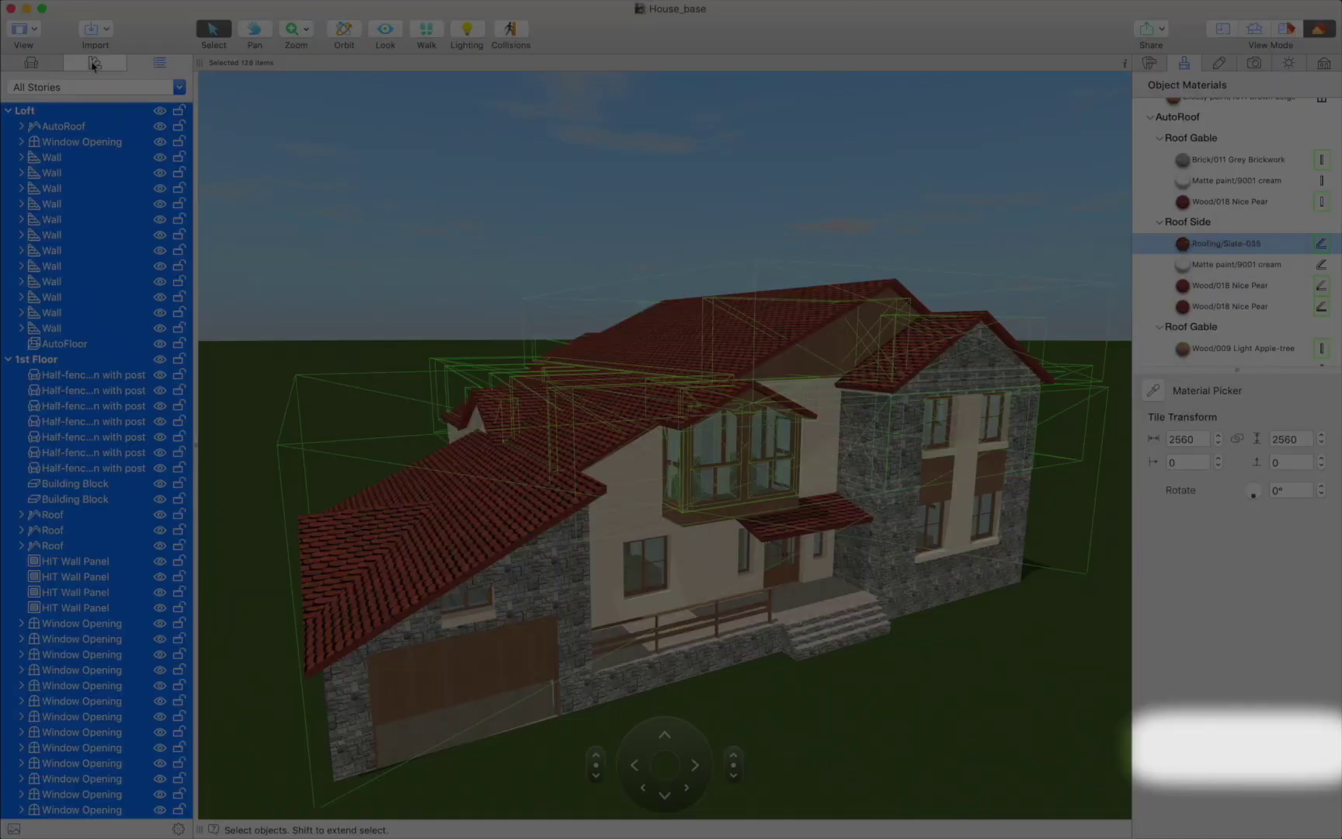
pyautogui.click(181, 89)
pyautogui.write('shi')
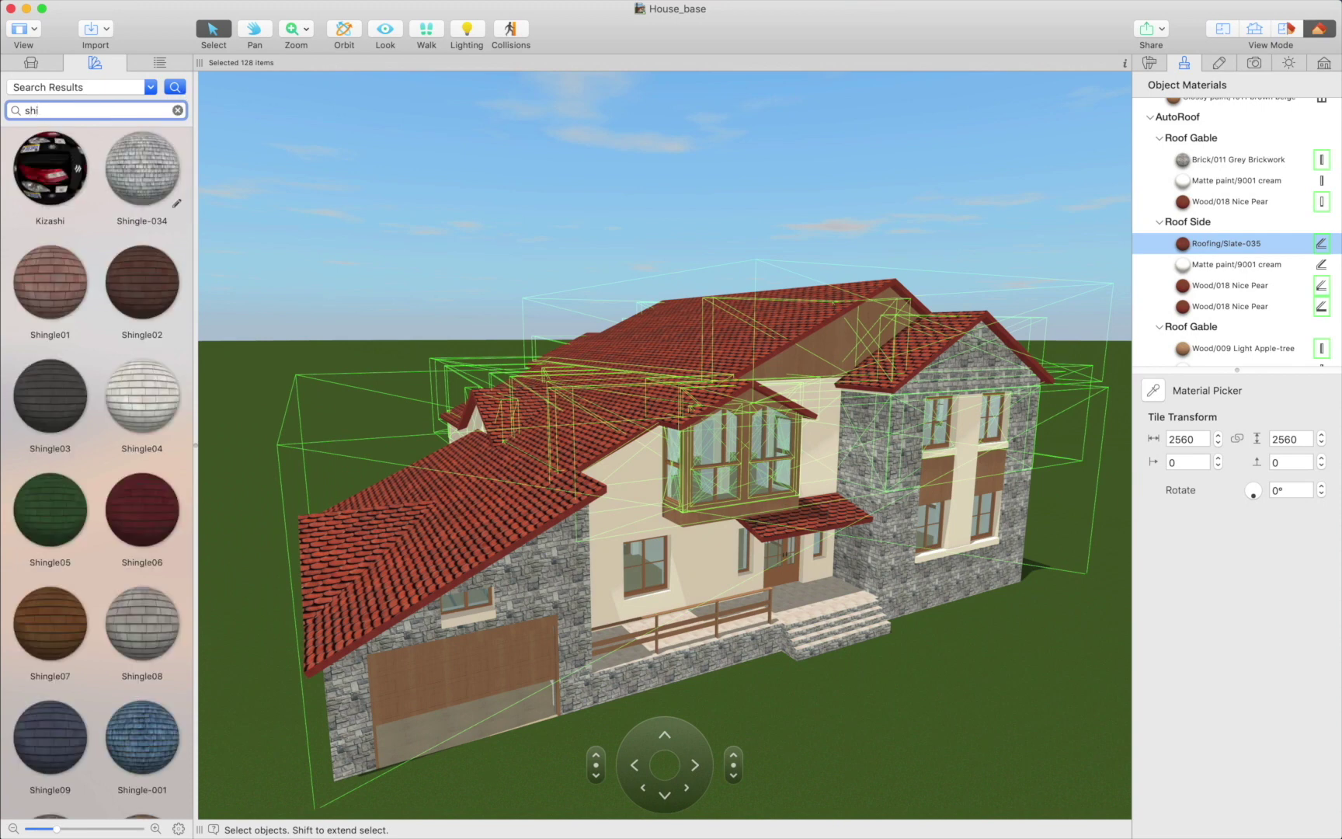
pyautogui.moveTo(31, 412); pyautogui.dragTo(1186, 246)
pyautogui.click(1178, 245)
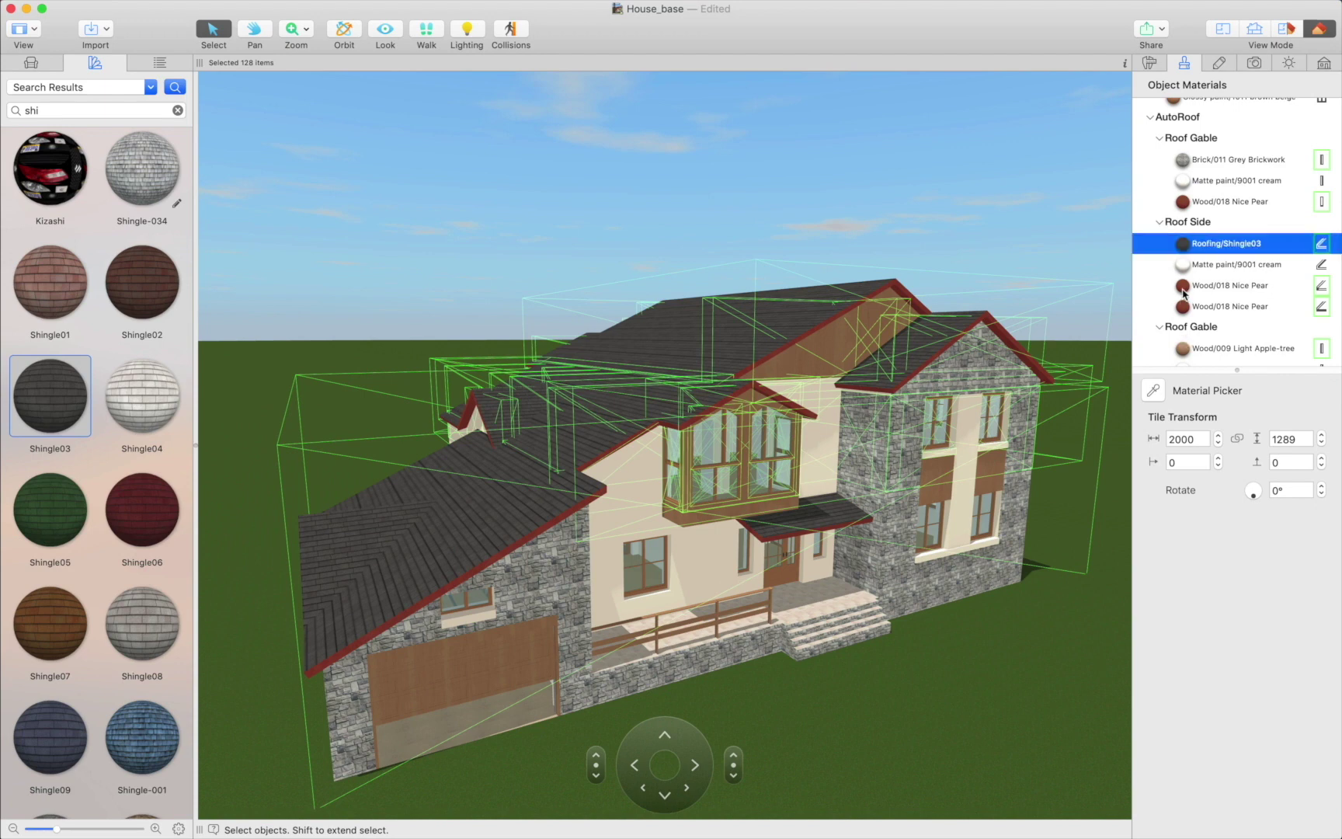
# Select all Wood/018 Nice Pear roof materials, search the material library for "Apple" and replace them with 009 Light Apple-tree.
pyautogui.rightClick(1227, 285)
pyautogui.click(1235, 296)
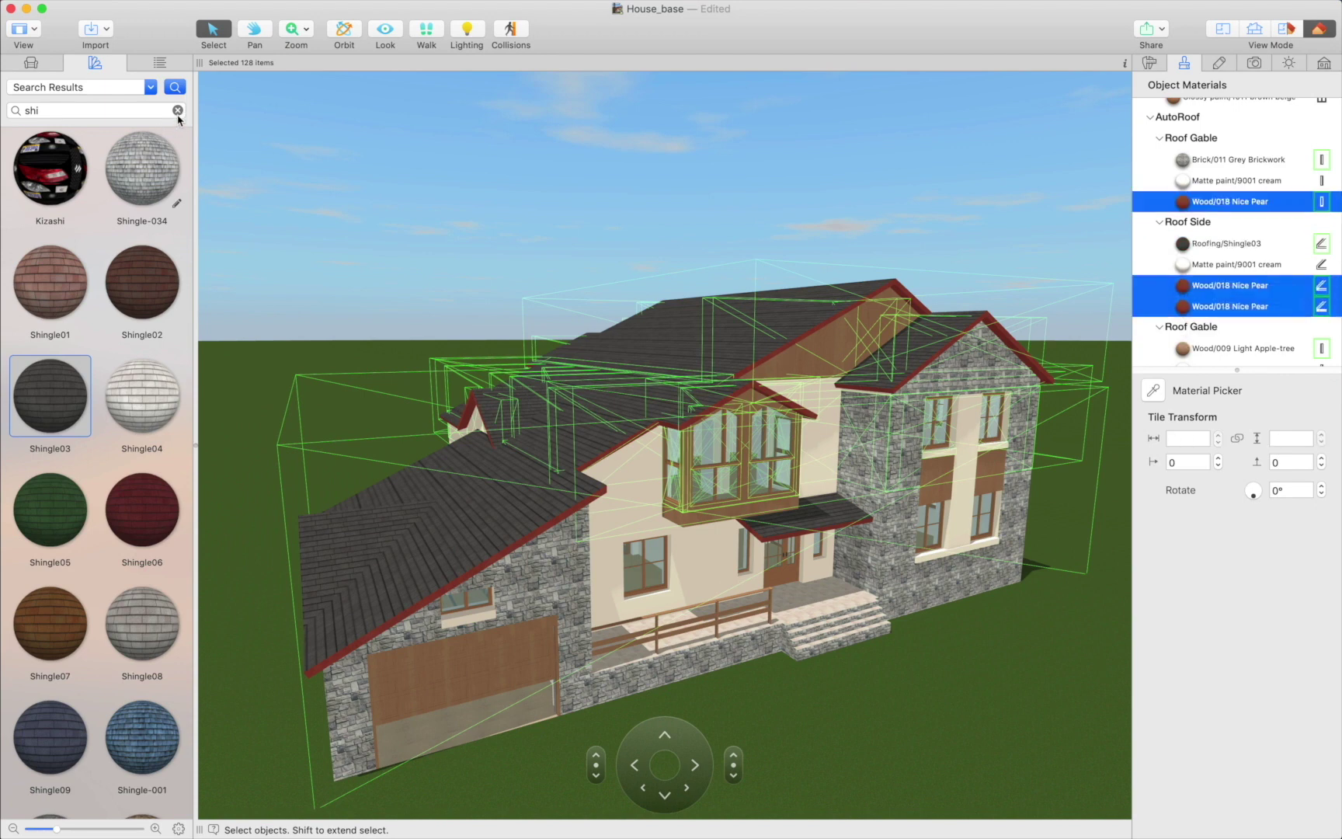
pyautogui.click(178, 112)
pyautogui.write('Ap')
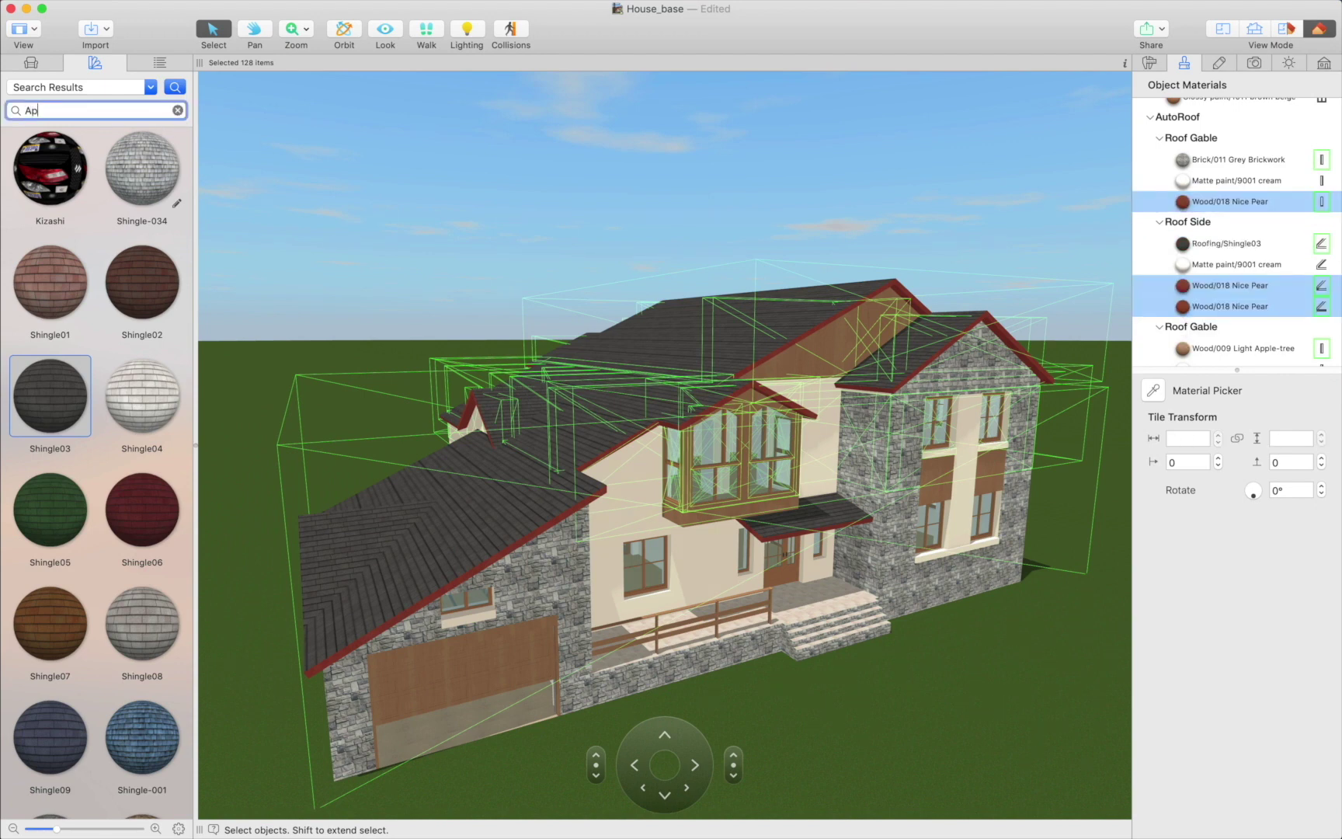
pyautogui.write('ple')
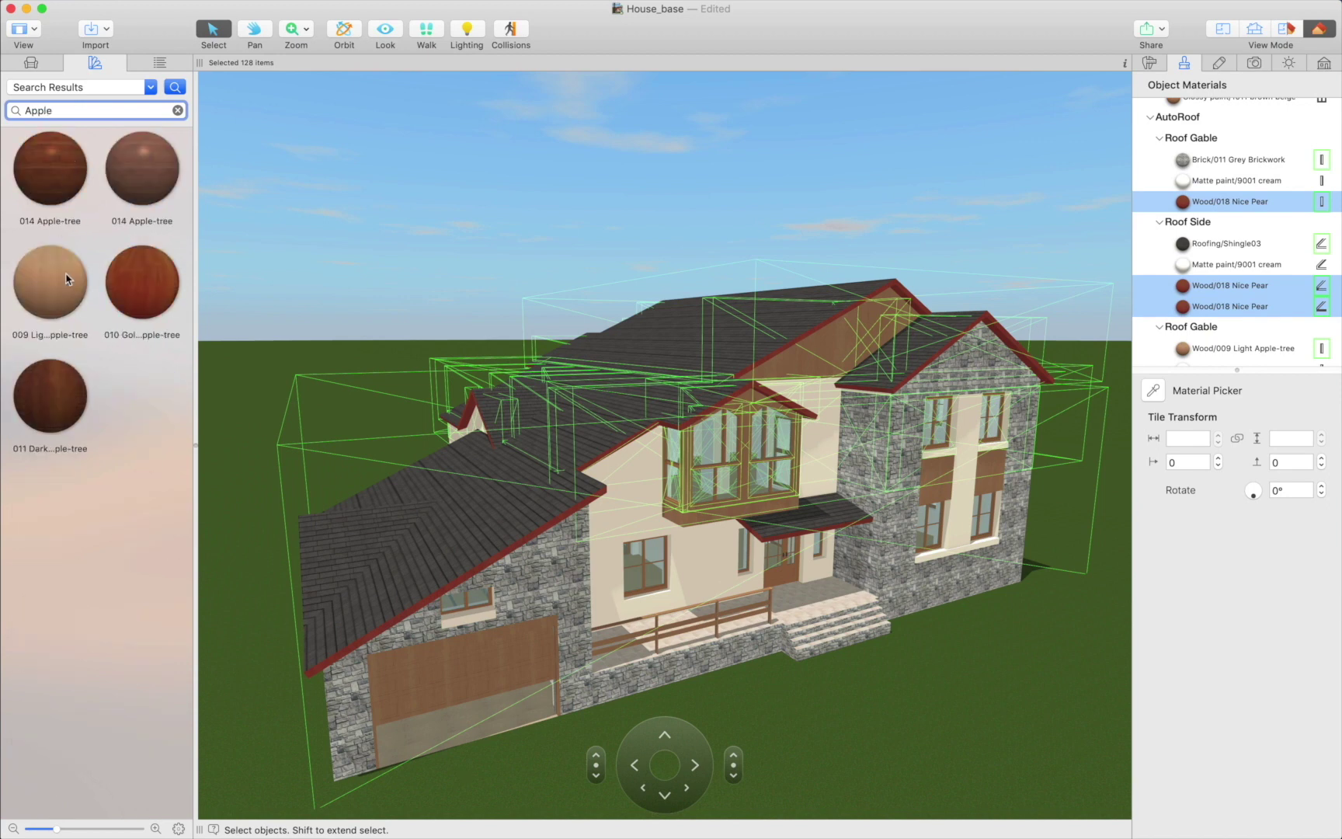
pyautogui.click(67, 275)
pyautogui.moveTo(67, 279); pyautogui.dragTo(1197, 285)
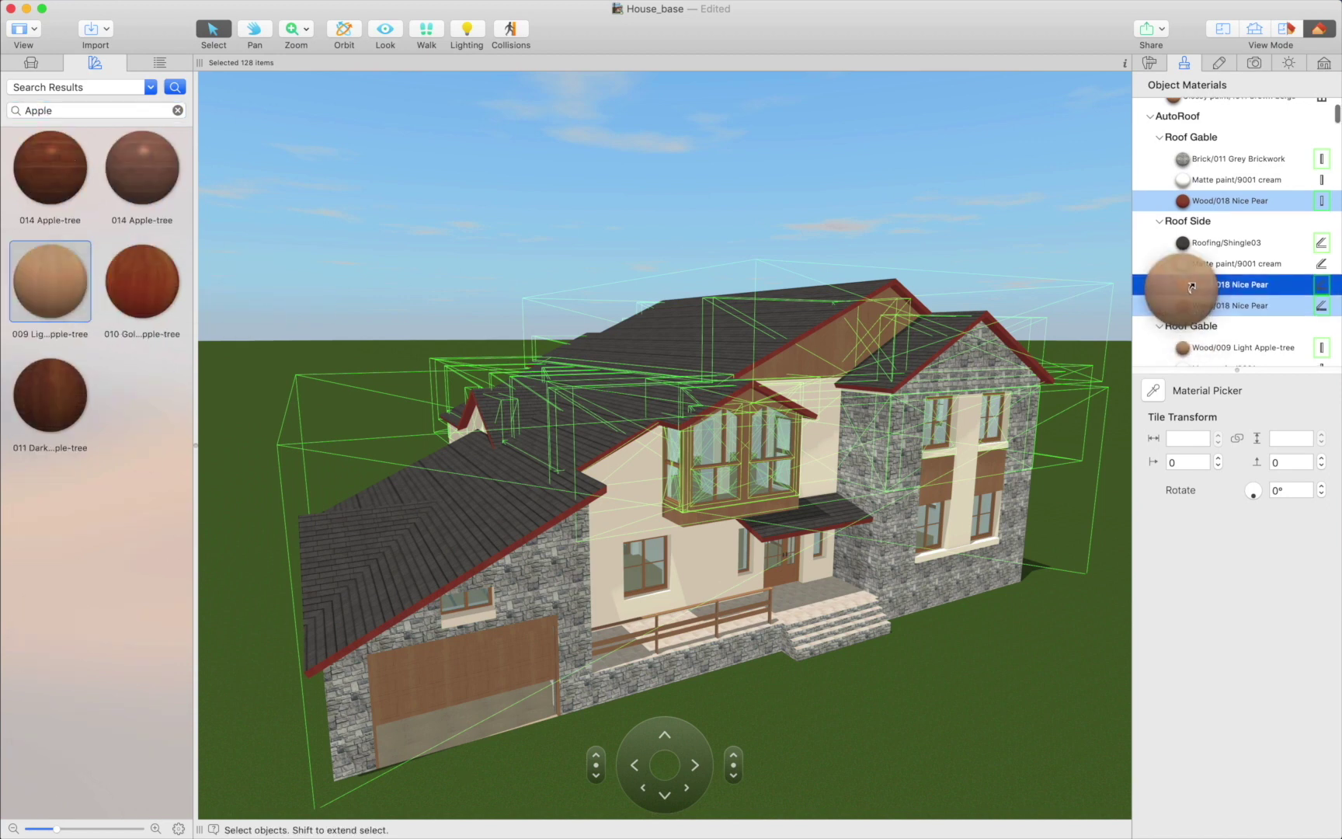